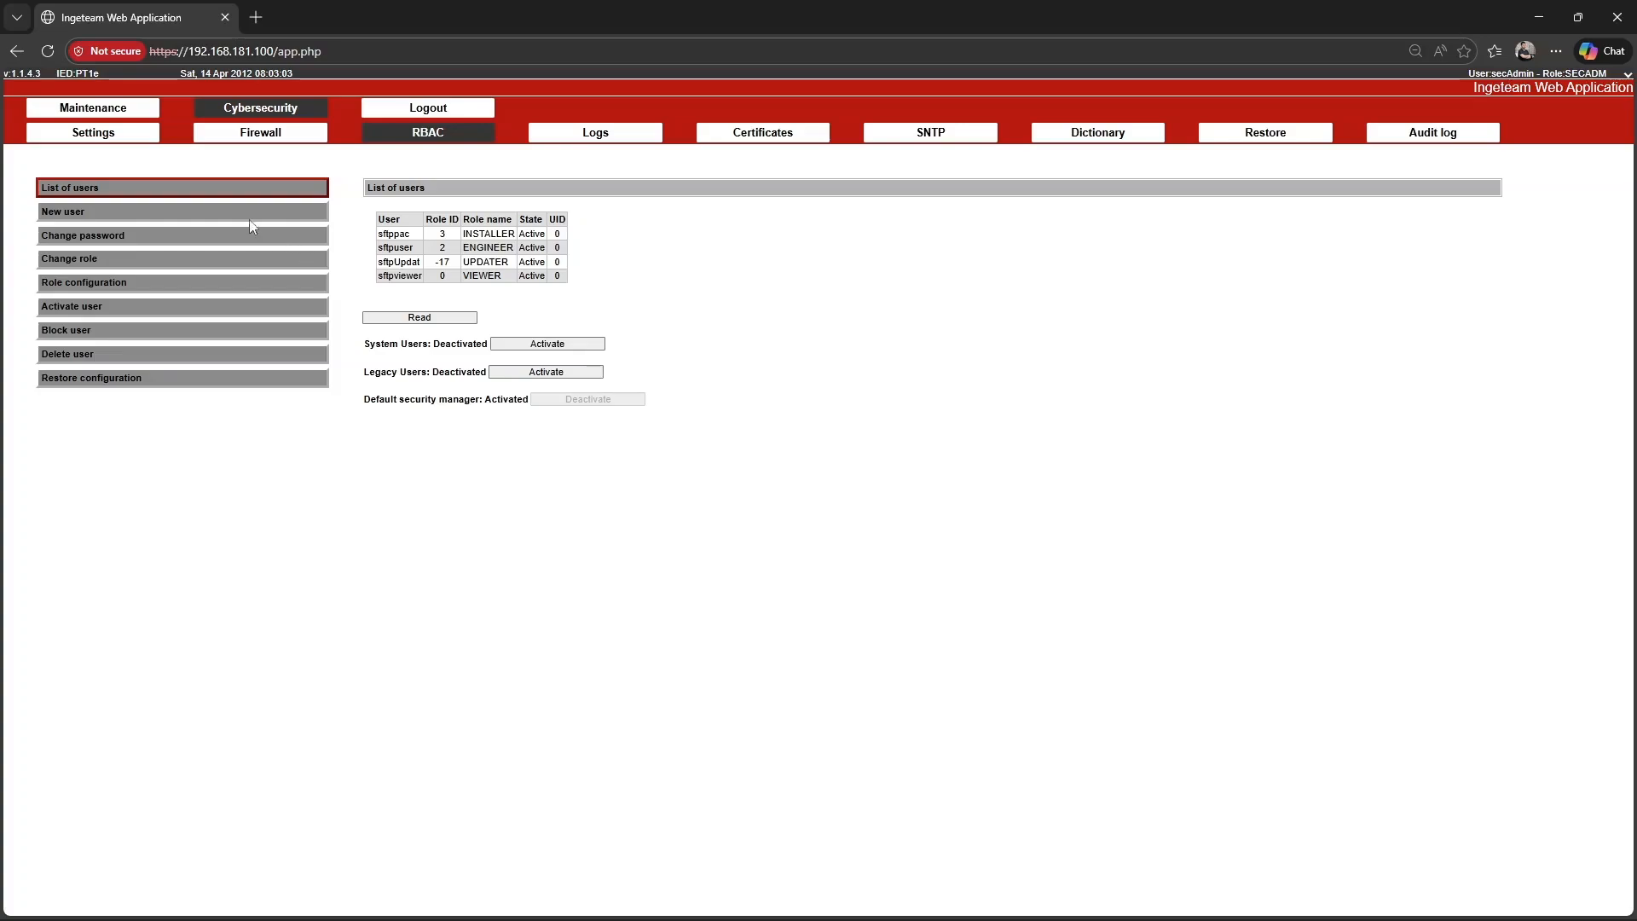
# Start a new user entry named newUser and assign it the VIEWER role.
pyautogui.click(216, 213)
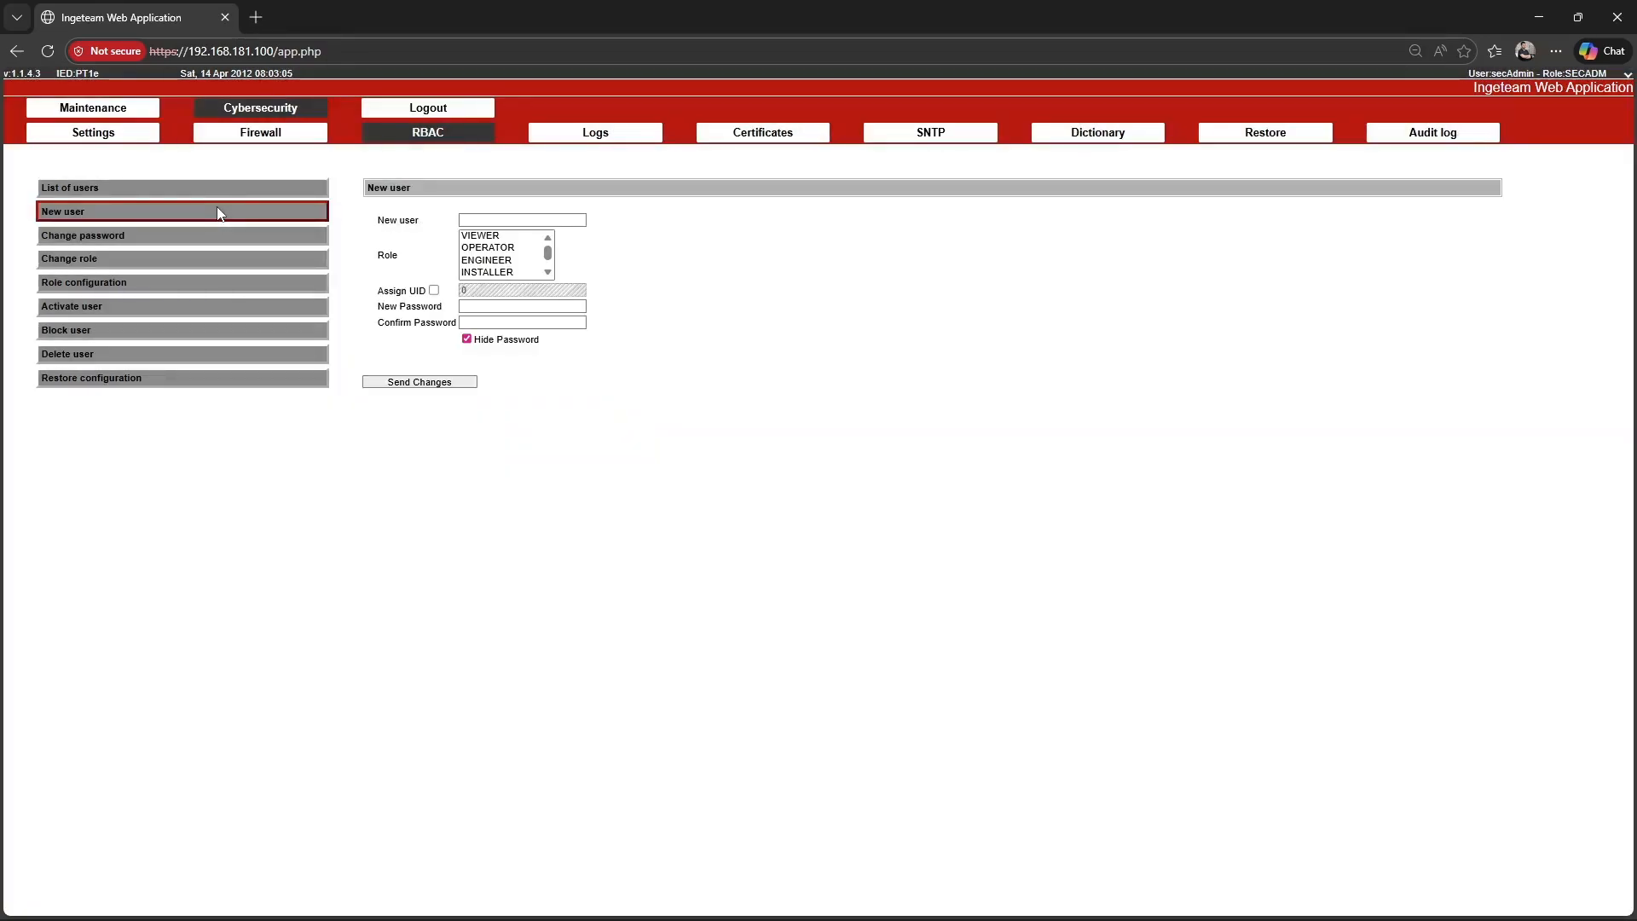
pyautogui.click(479, 220)
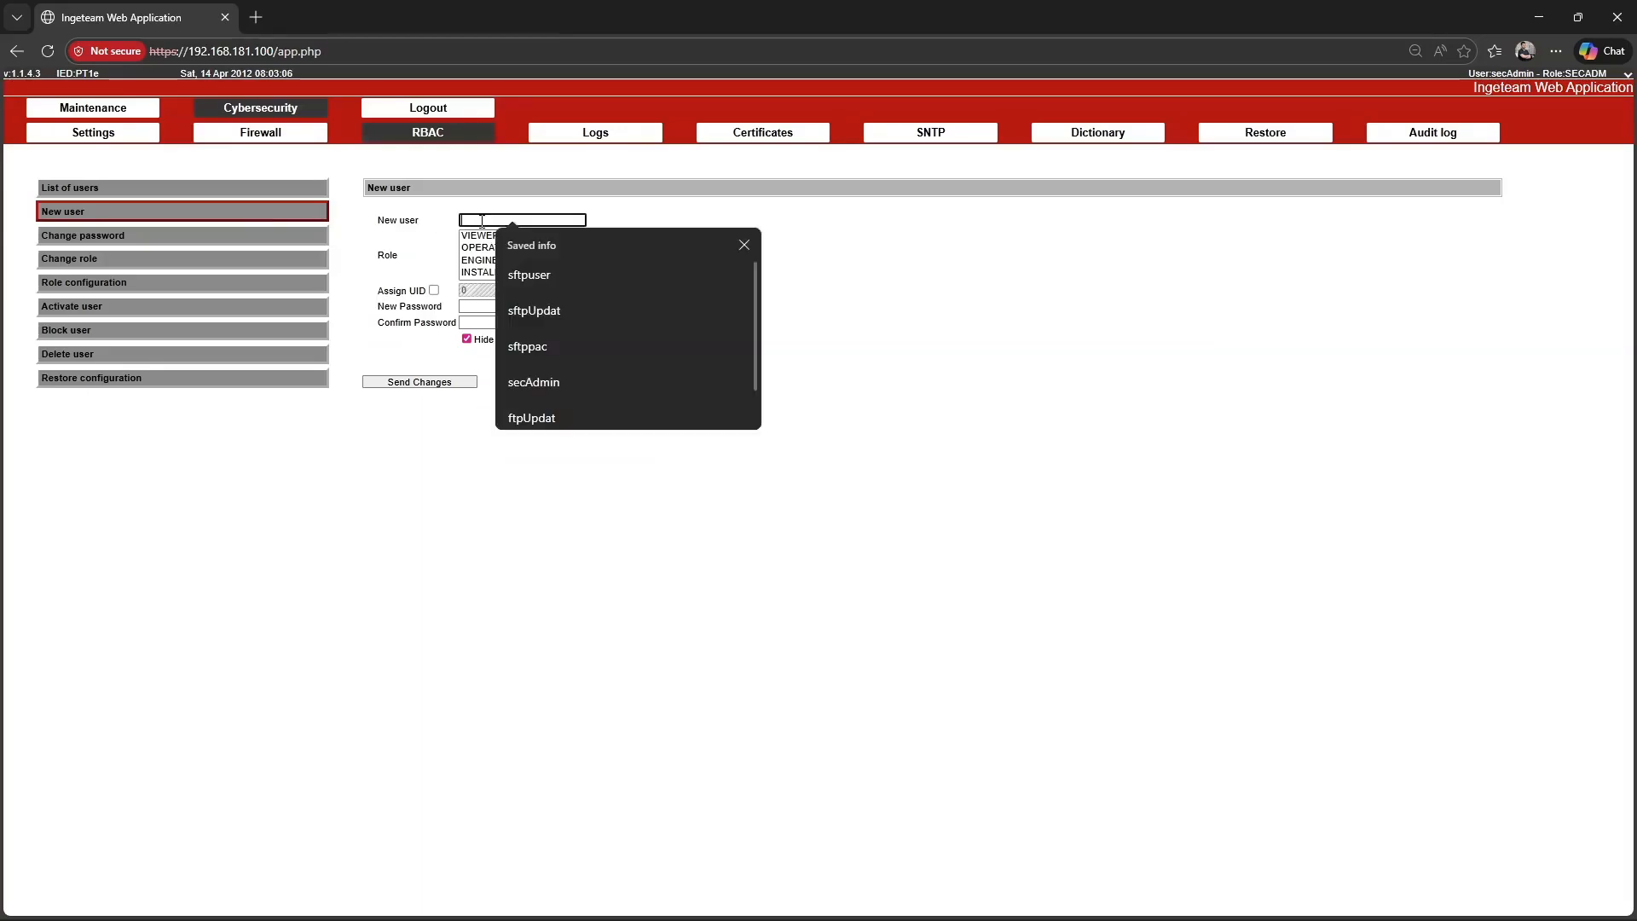
pyautogui.write('newUser')
pyautogui.click(490, 237)
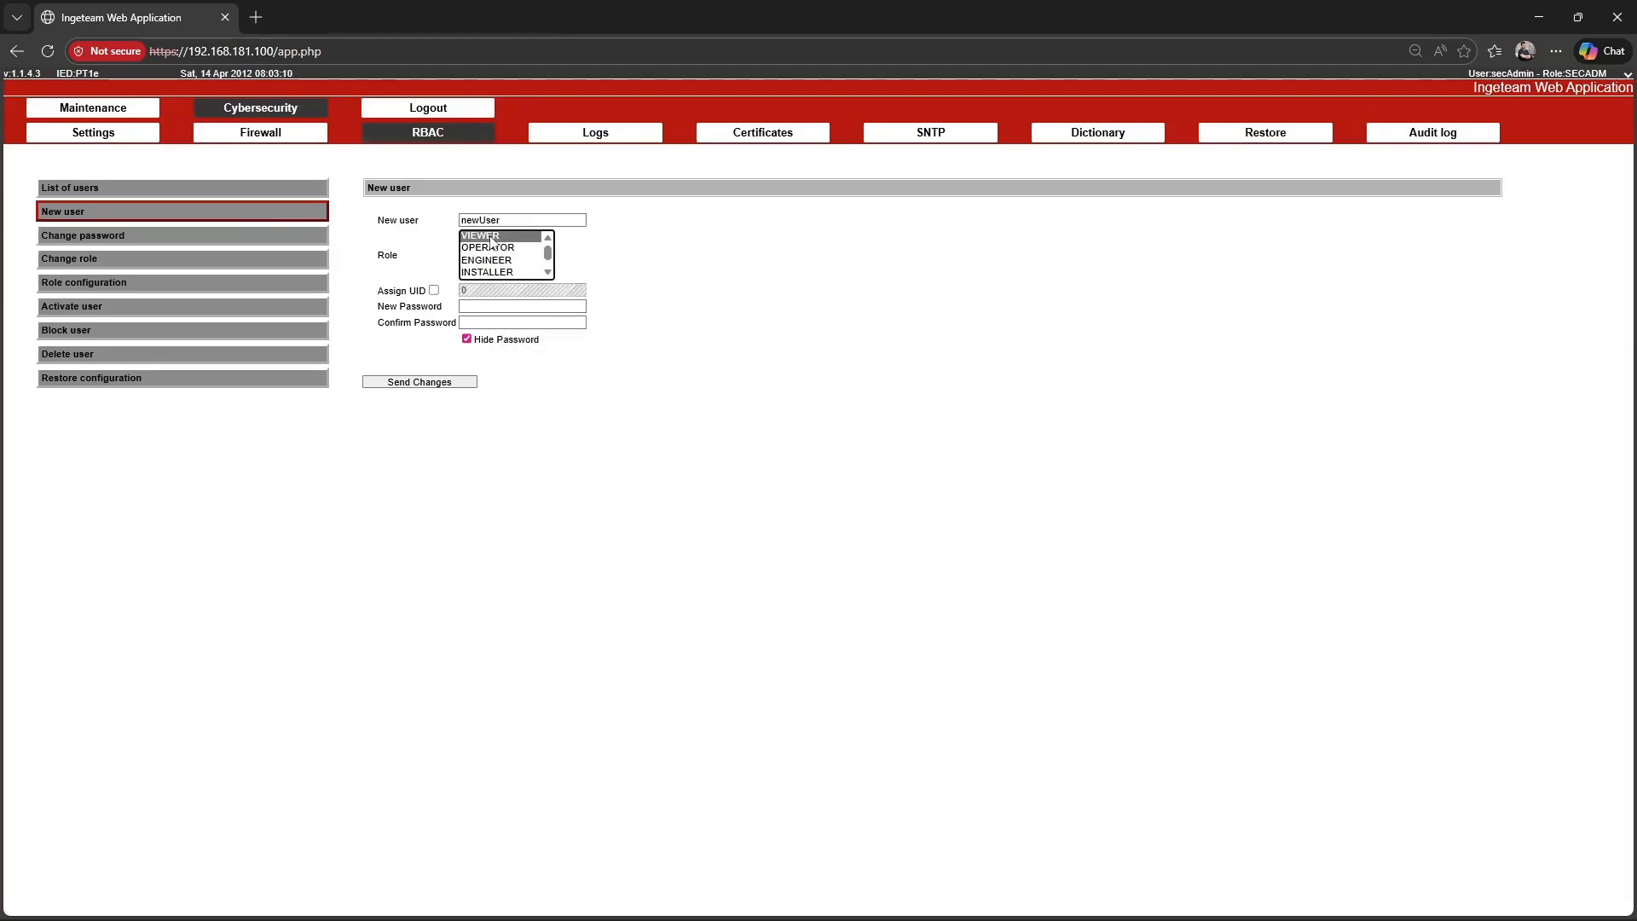
# Enter and confirm the new user's password, send the changes, and check the list of users.
pyautogui.click(475, 305)
pyautogui.write('•••••••')
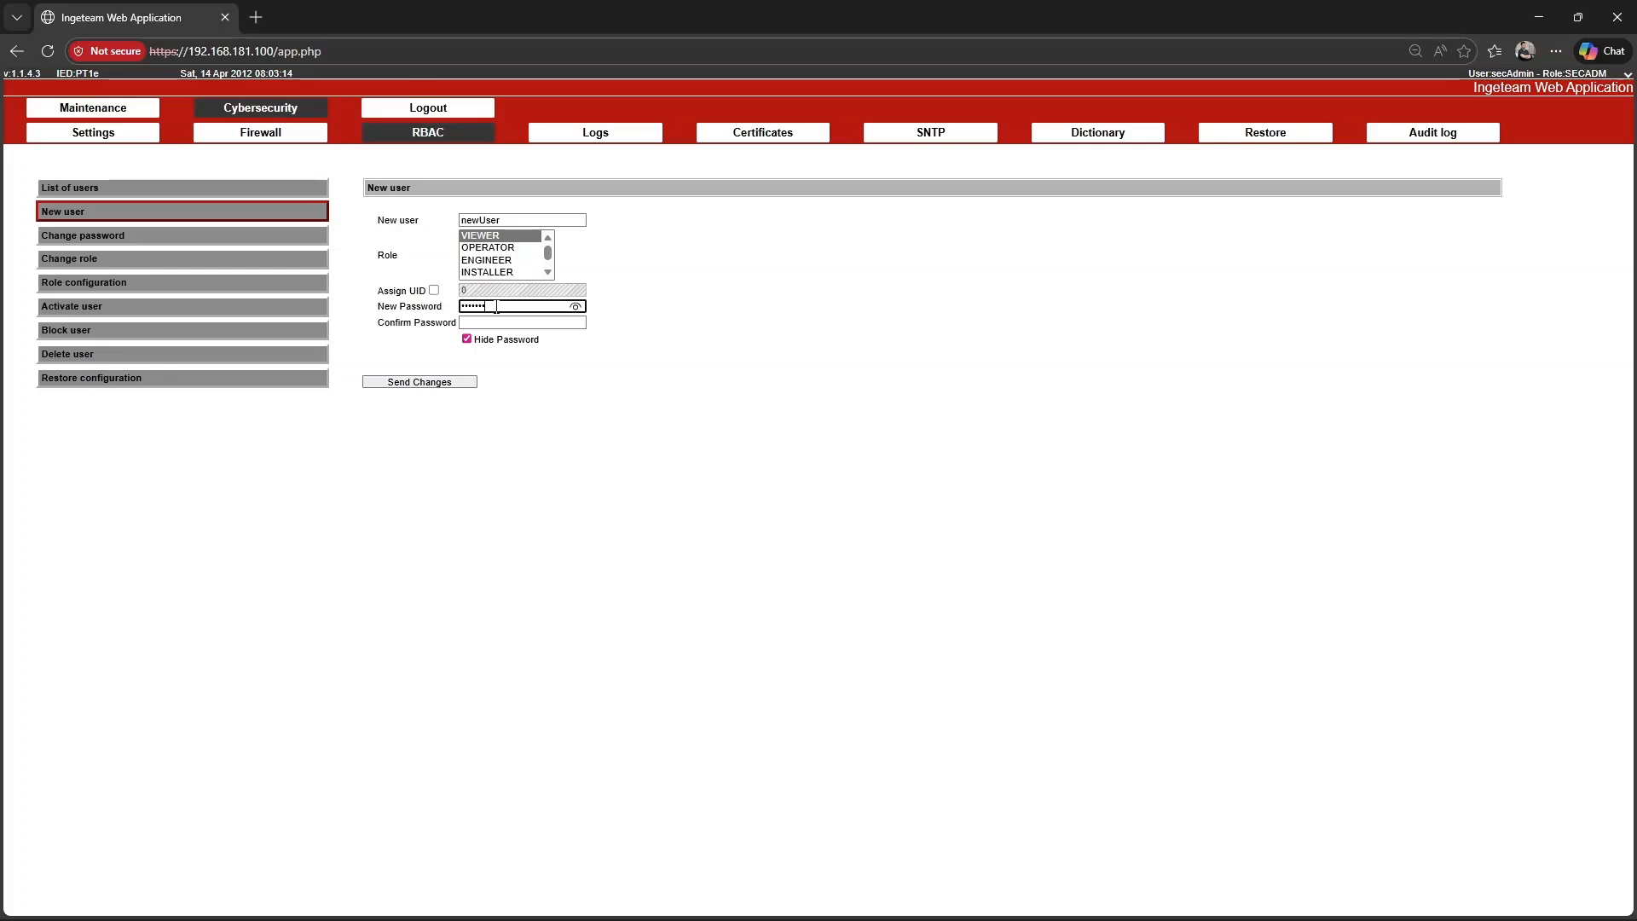
pyautogui.hotkey('ctrl', 'a')
pyautogui.write('••')
pyautogui.press('Tab')
pyautogui.write('•••••')
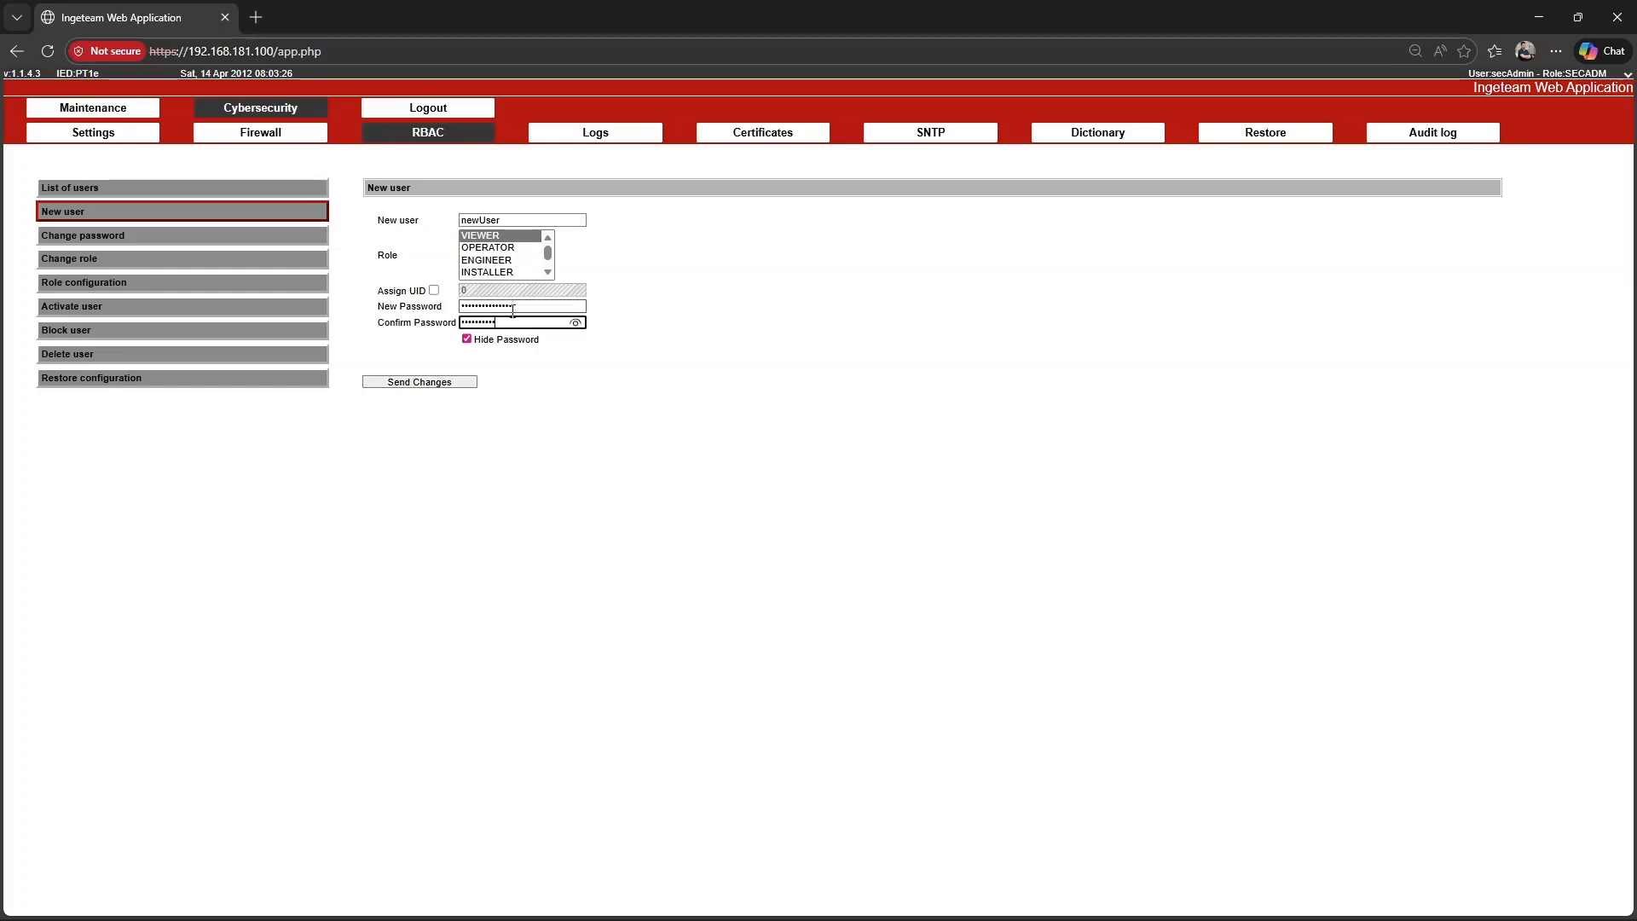
pyautogui.click(419, 381)
pyautogui.click(721, 462)
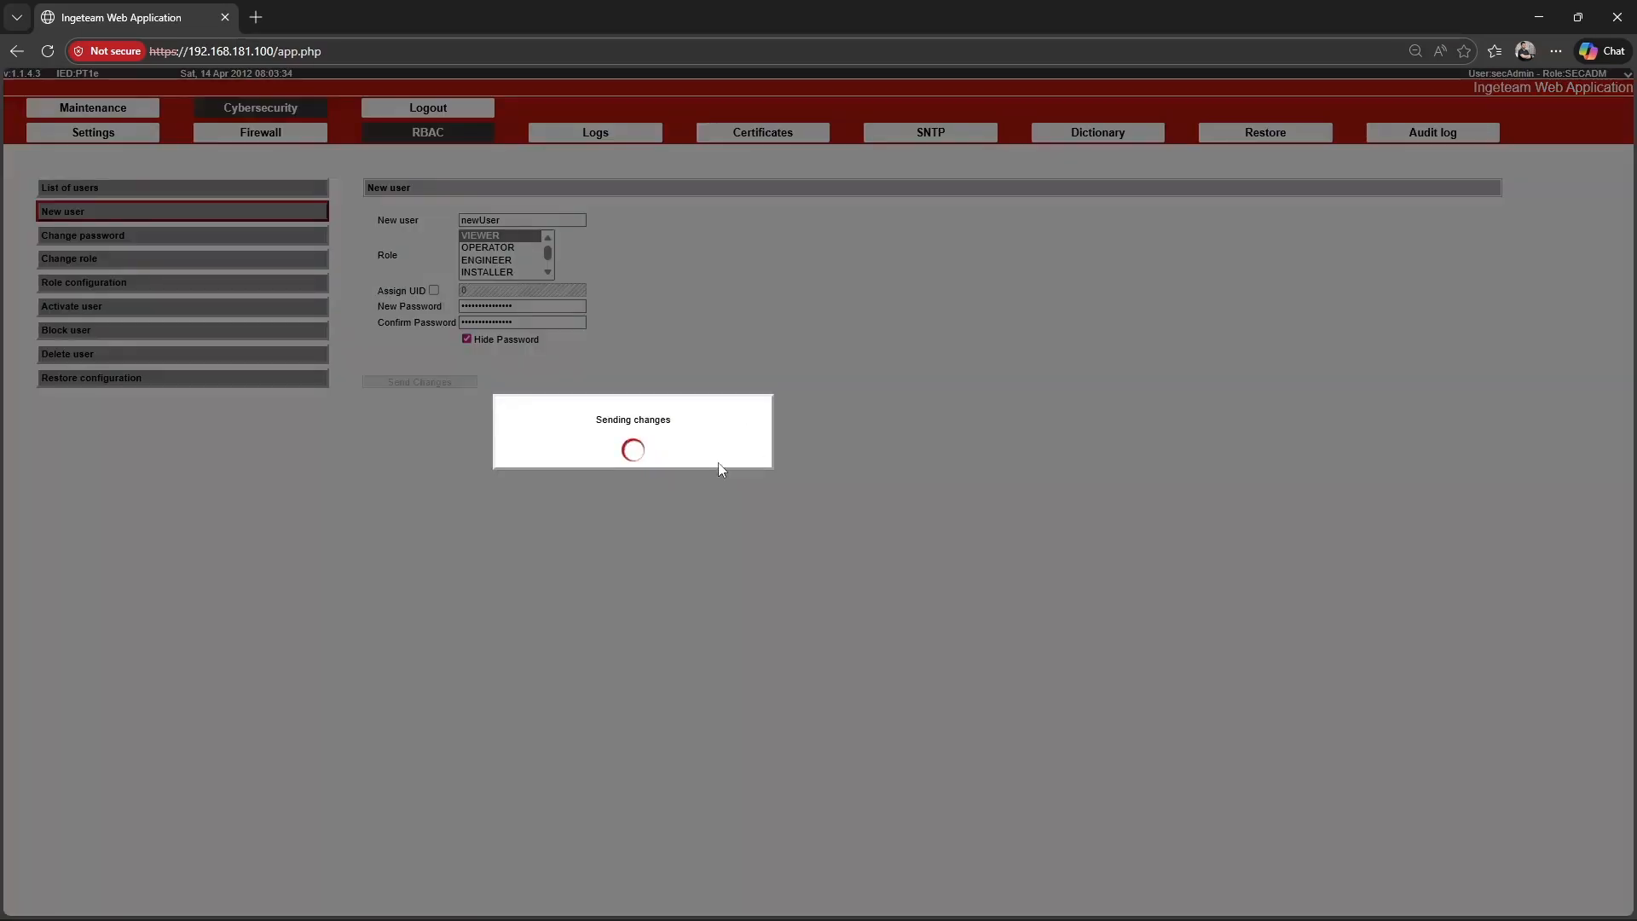
pyautogui.click(726, 458)
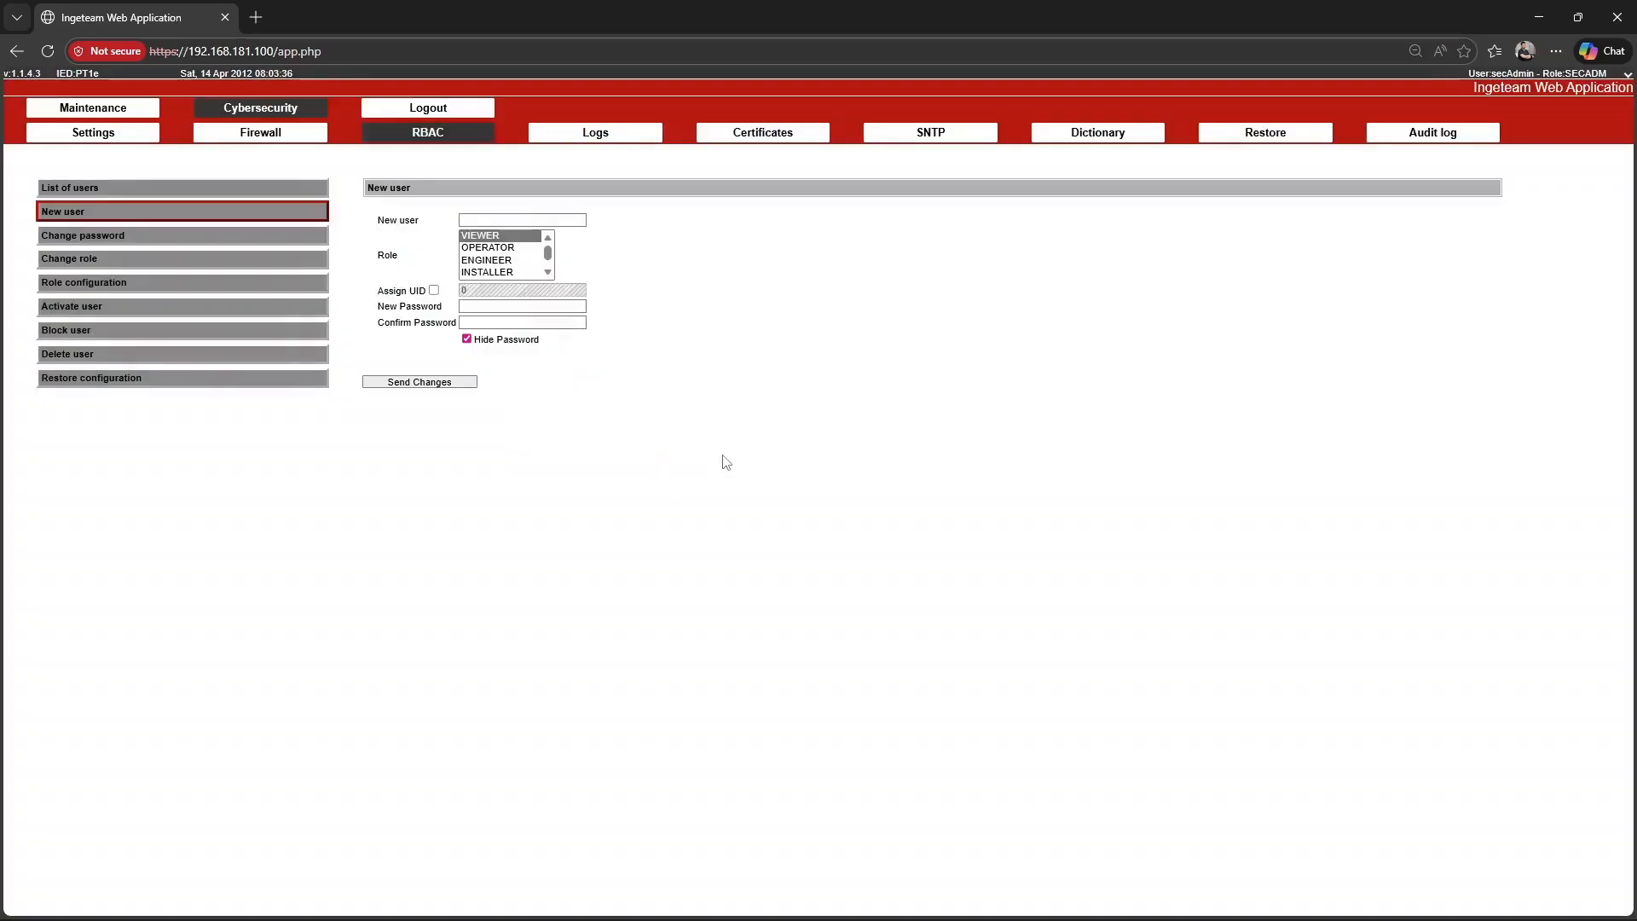
pyautogui.click(254, 188)
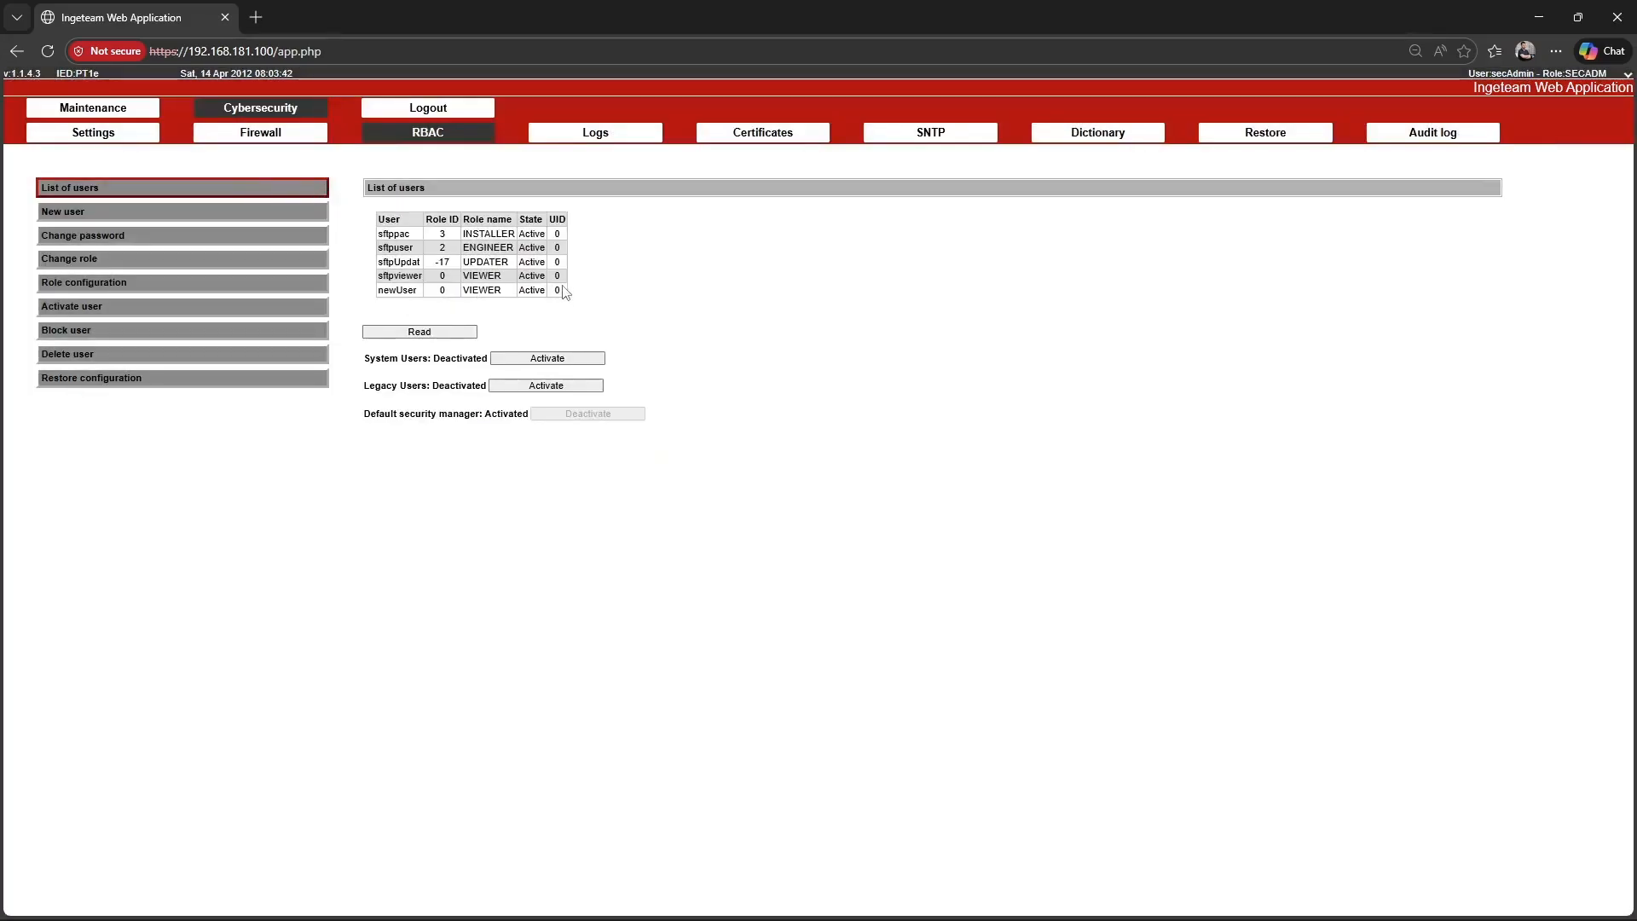
# Change the password of newUser by entering and confirming a new password, and send the changes.
pyautogui.click(222, 209)
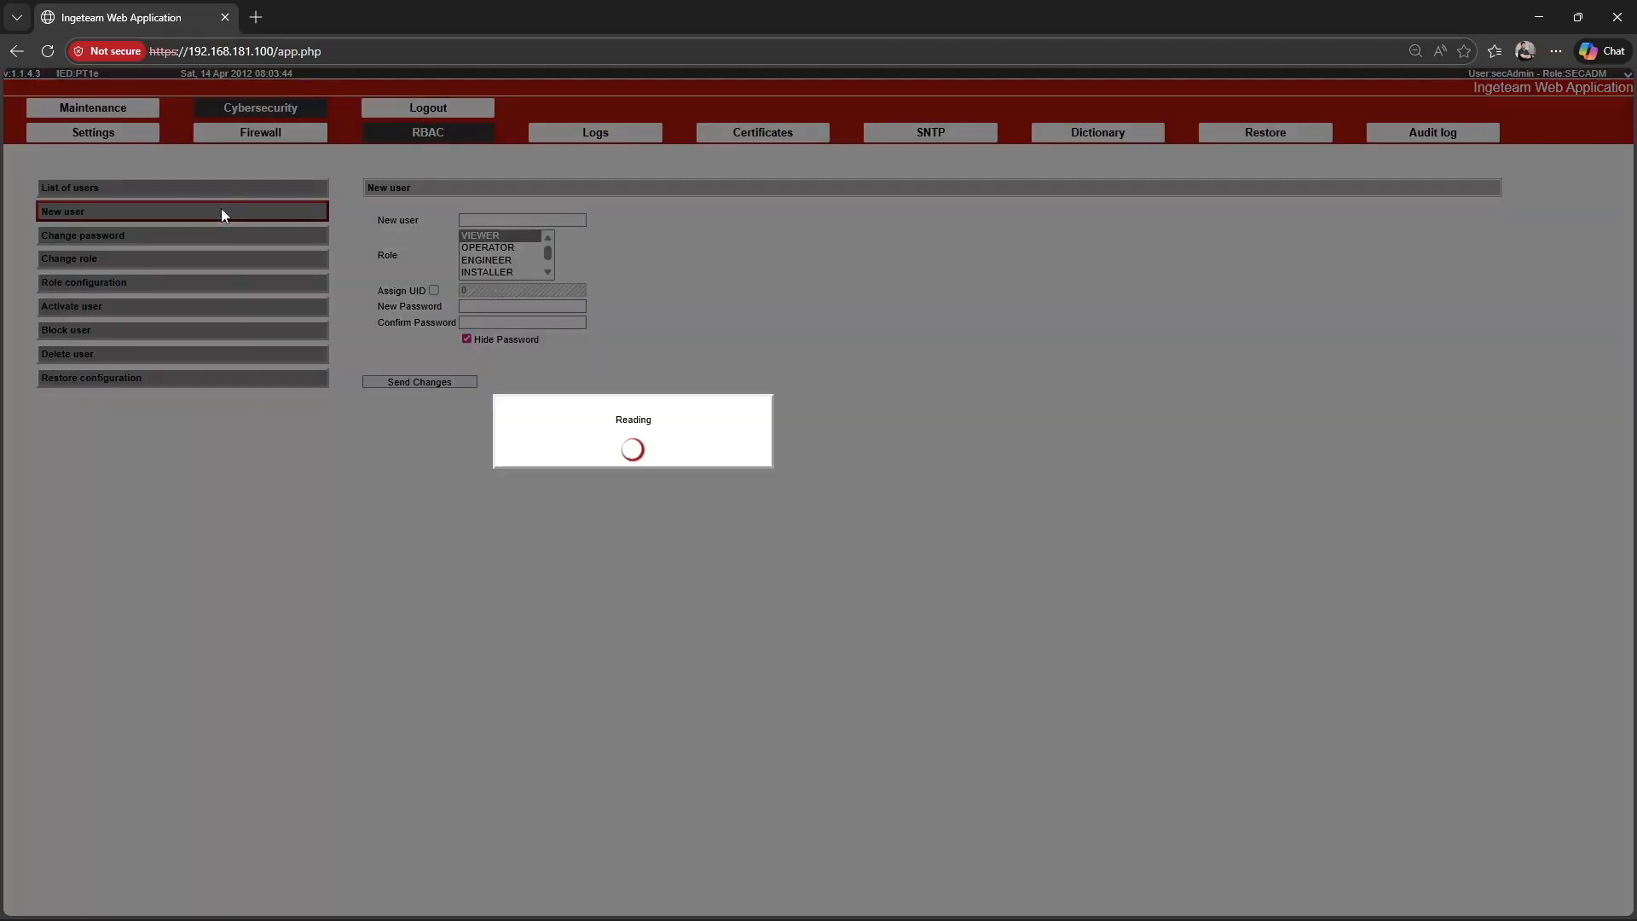
pyautogui.click(208, 237)
pyautogui.click(543, 220)
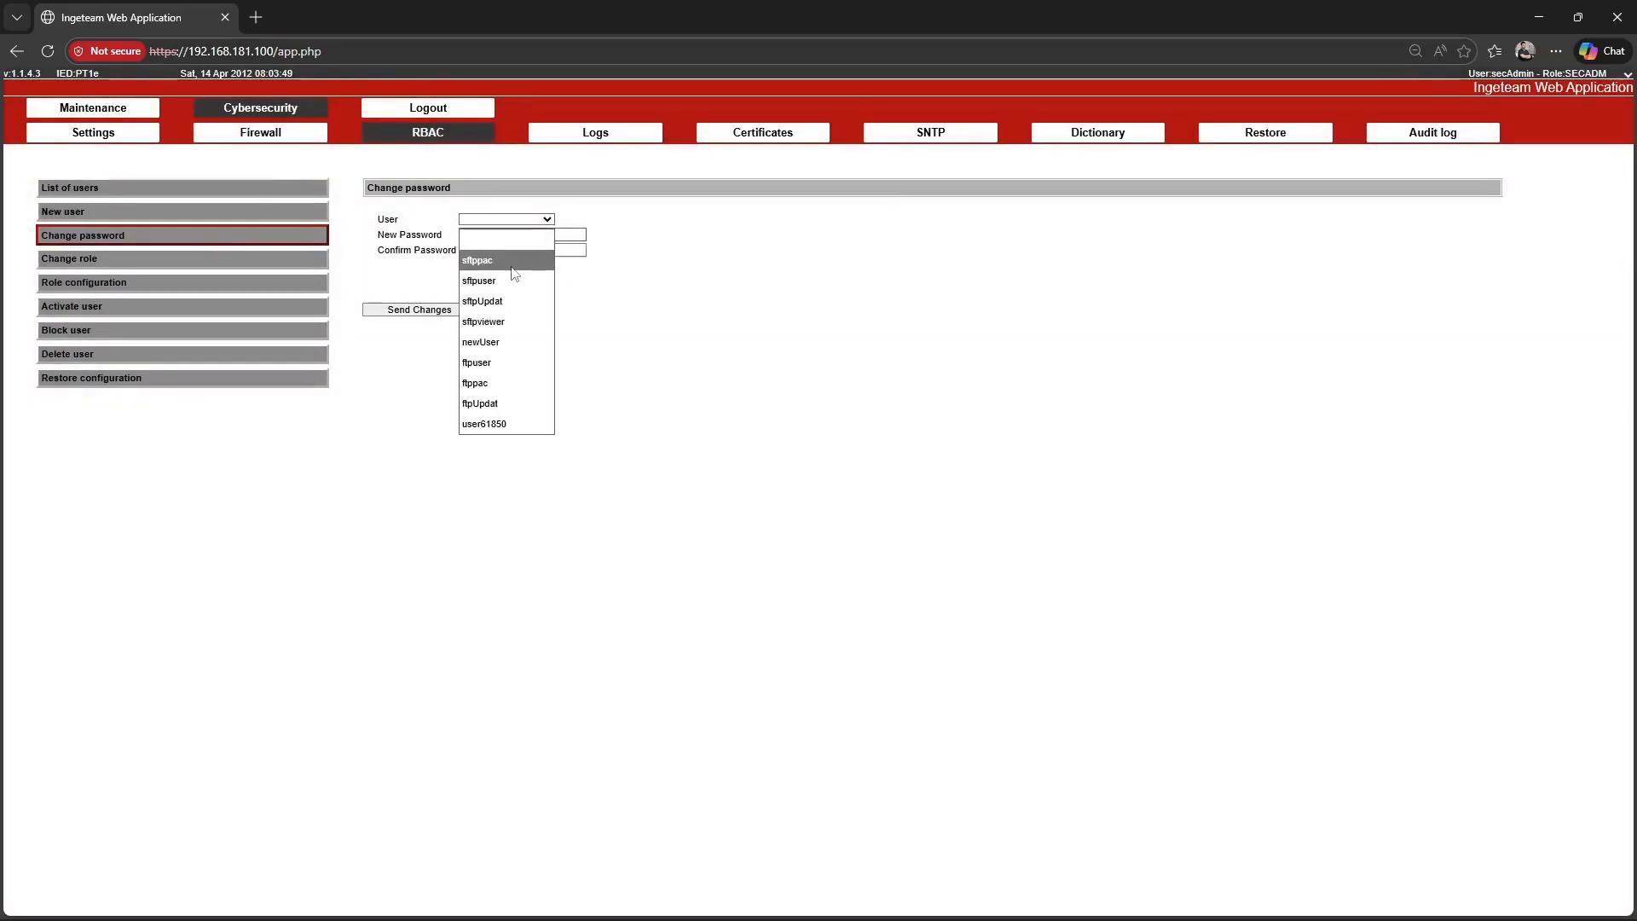
pyautogui.click(492, 342)
pyautogui.click(484, 237)
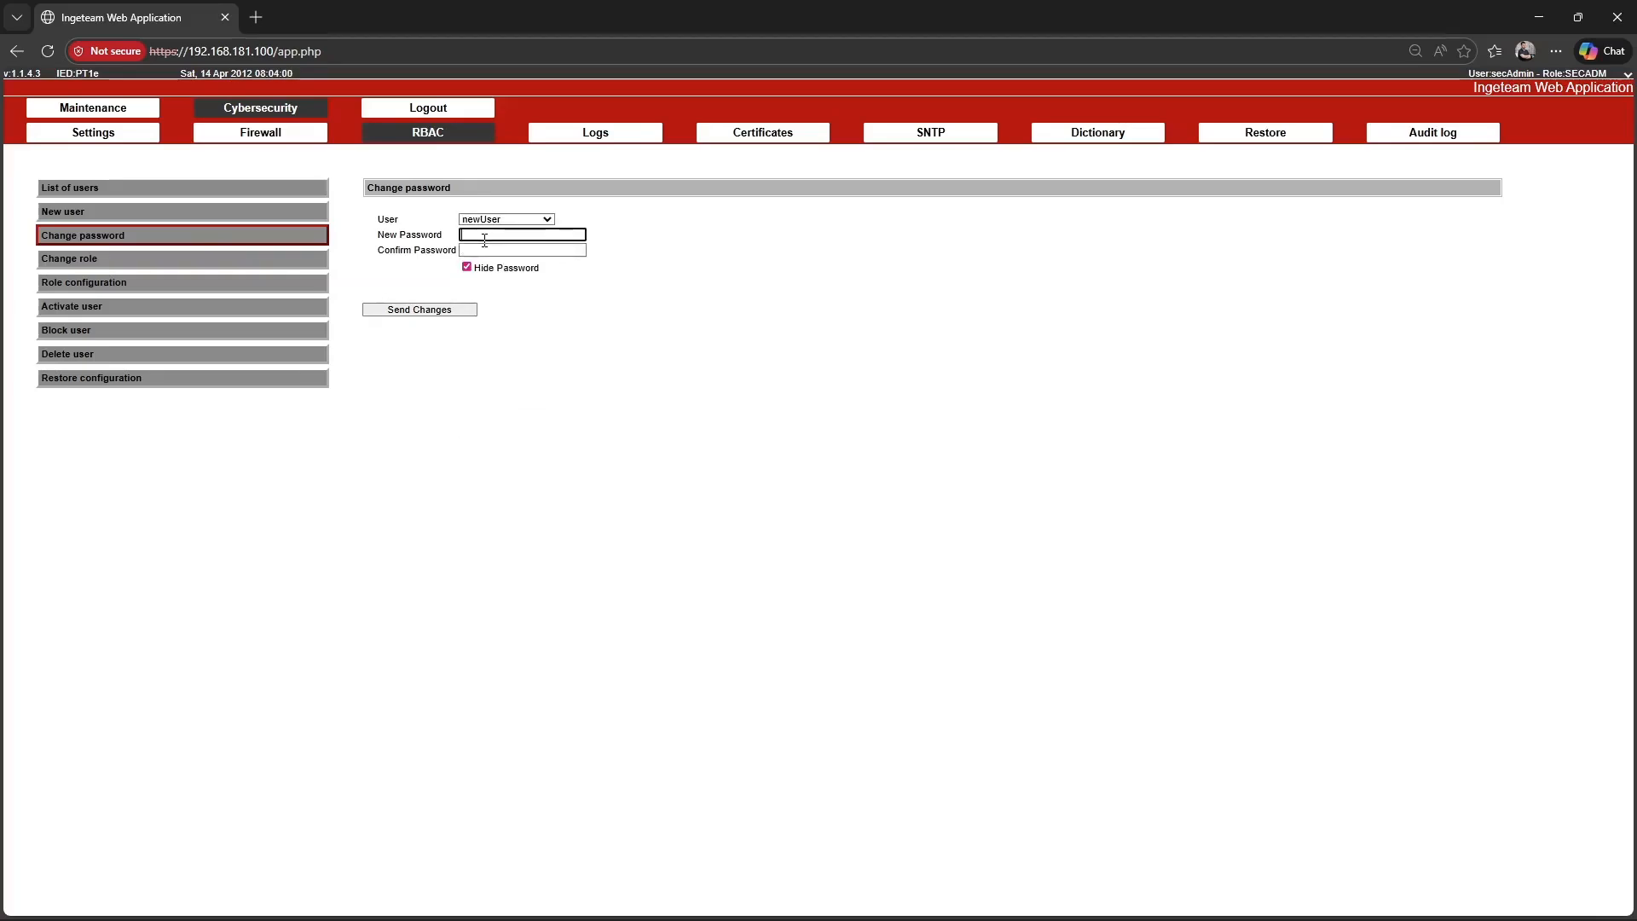
pyautogui.write('••••••••••••••••')
pyautogui.press('Tab')
pyautogui.write('••••••••••••••••')
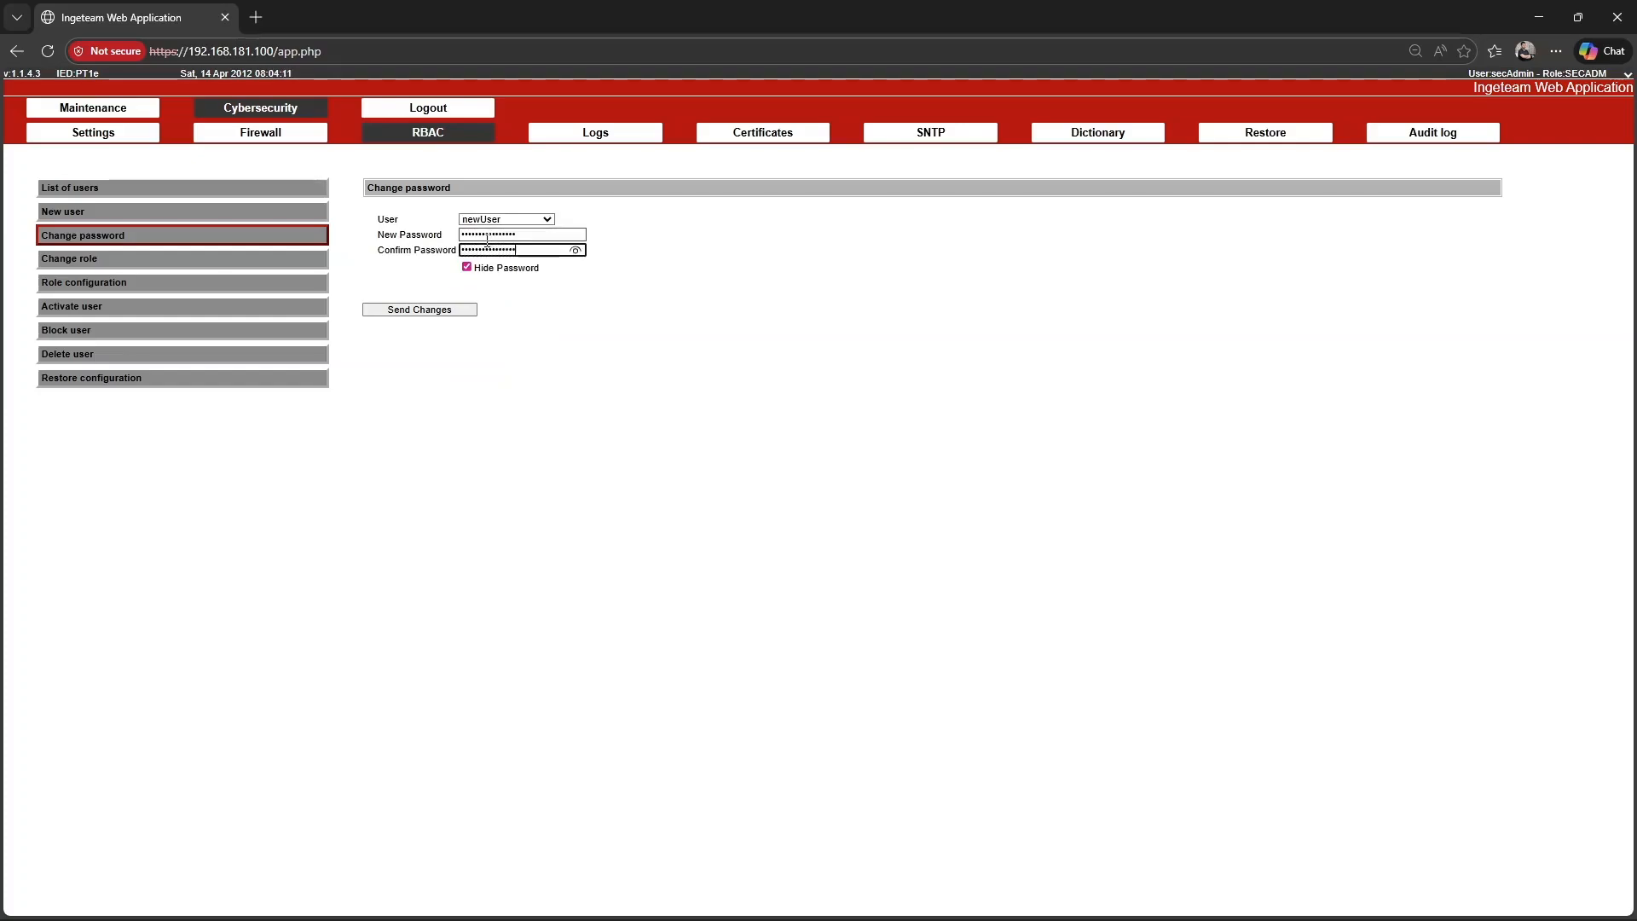
pyautogui.click(419, 309)
pyautogui.click(731, 463)
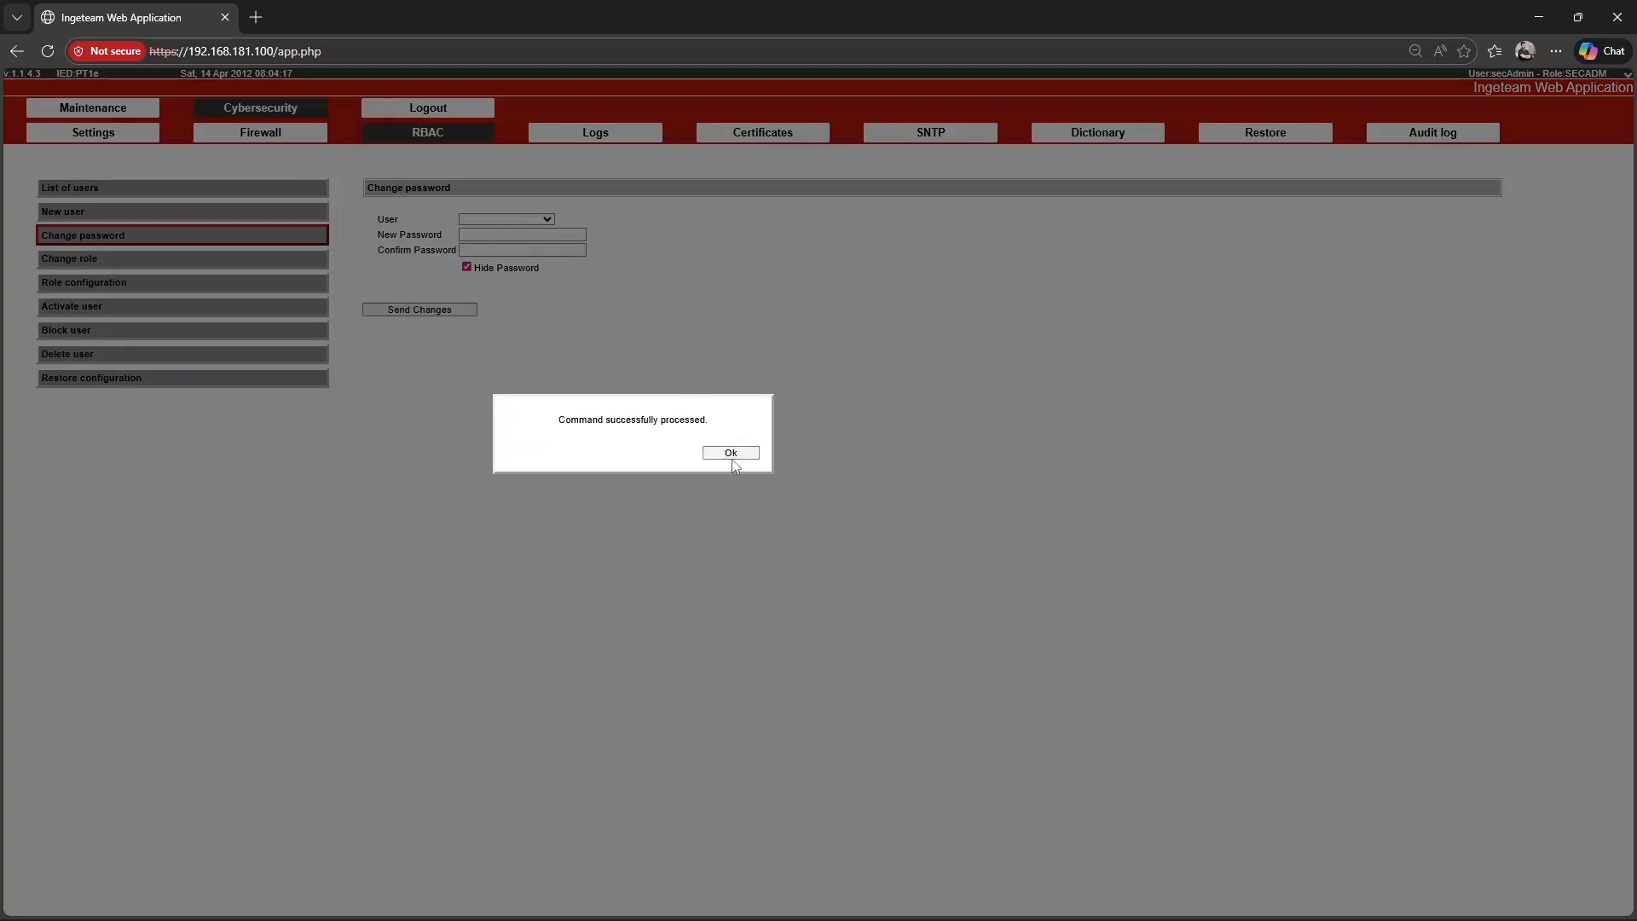
pyautogui.click(733, 455)
# Change the role of newUser to ENGINEER, send the changes, and check the list of users.
pyautogui.click(285, 259)
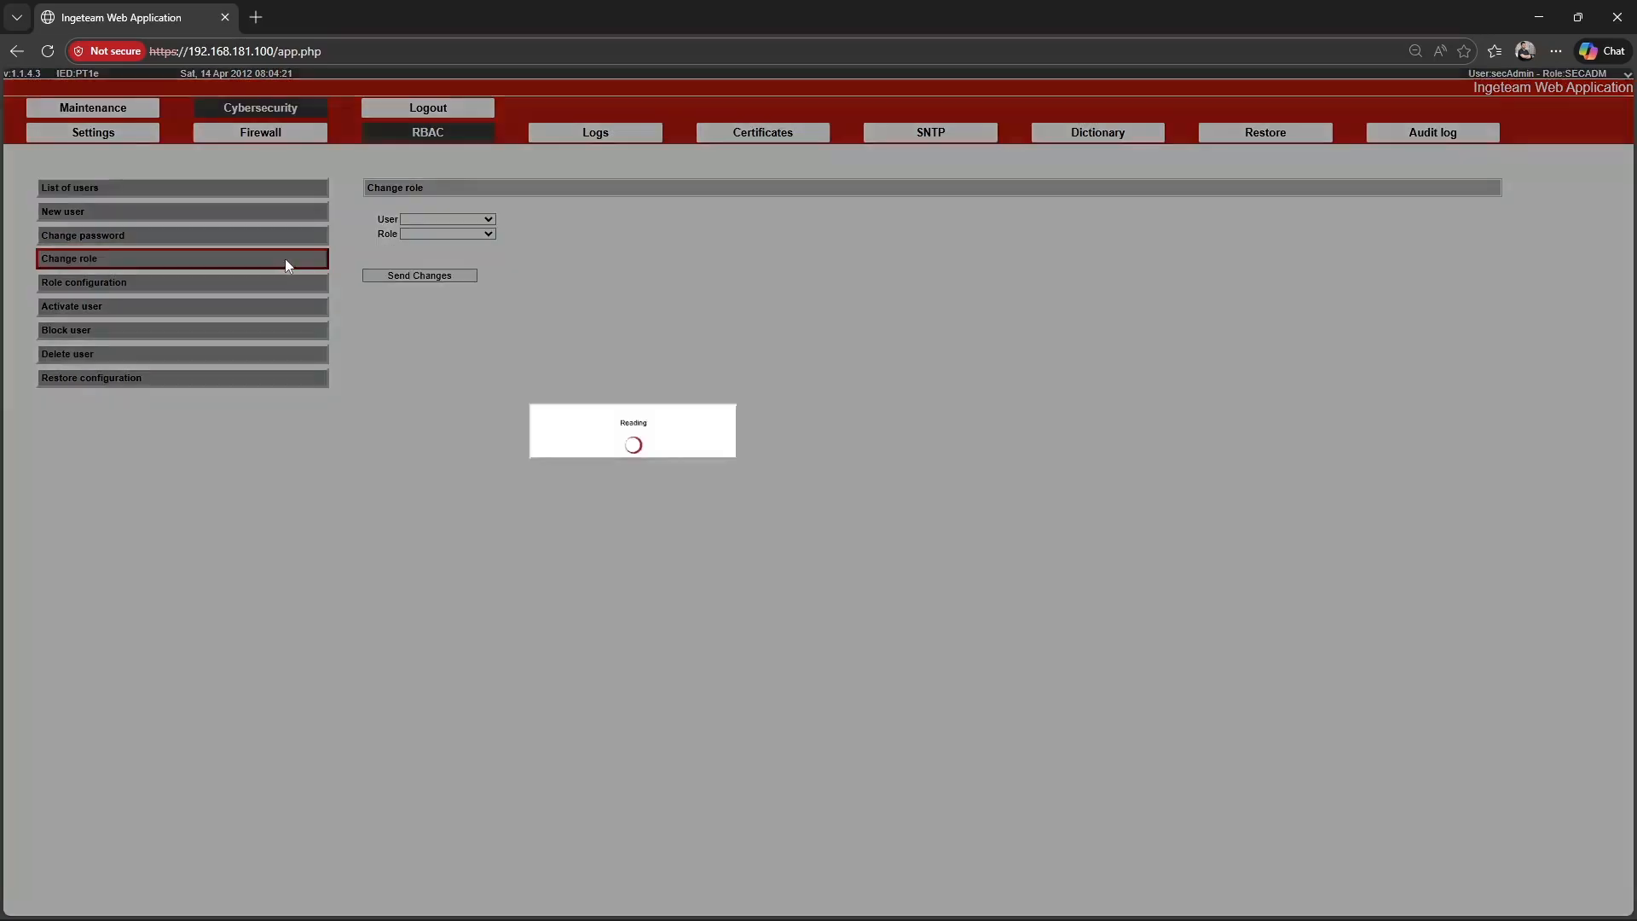
pyautogui.click(448, 219)
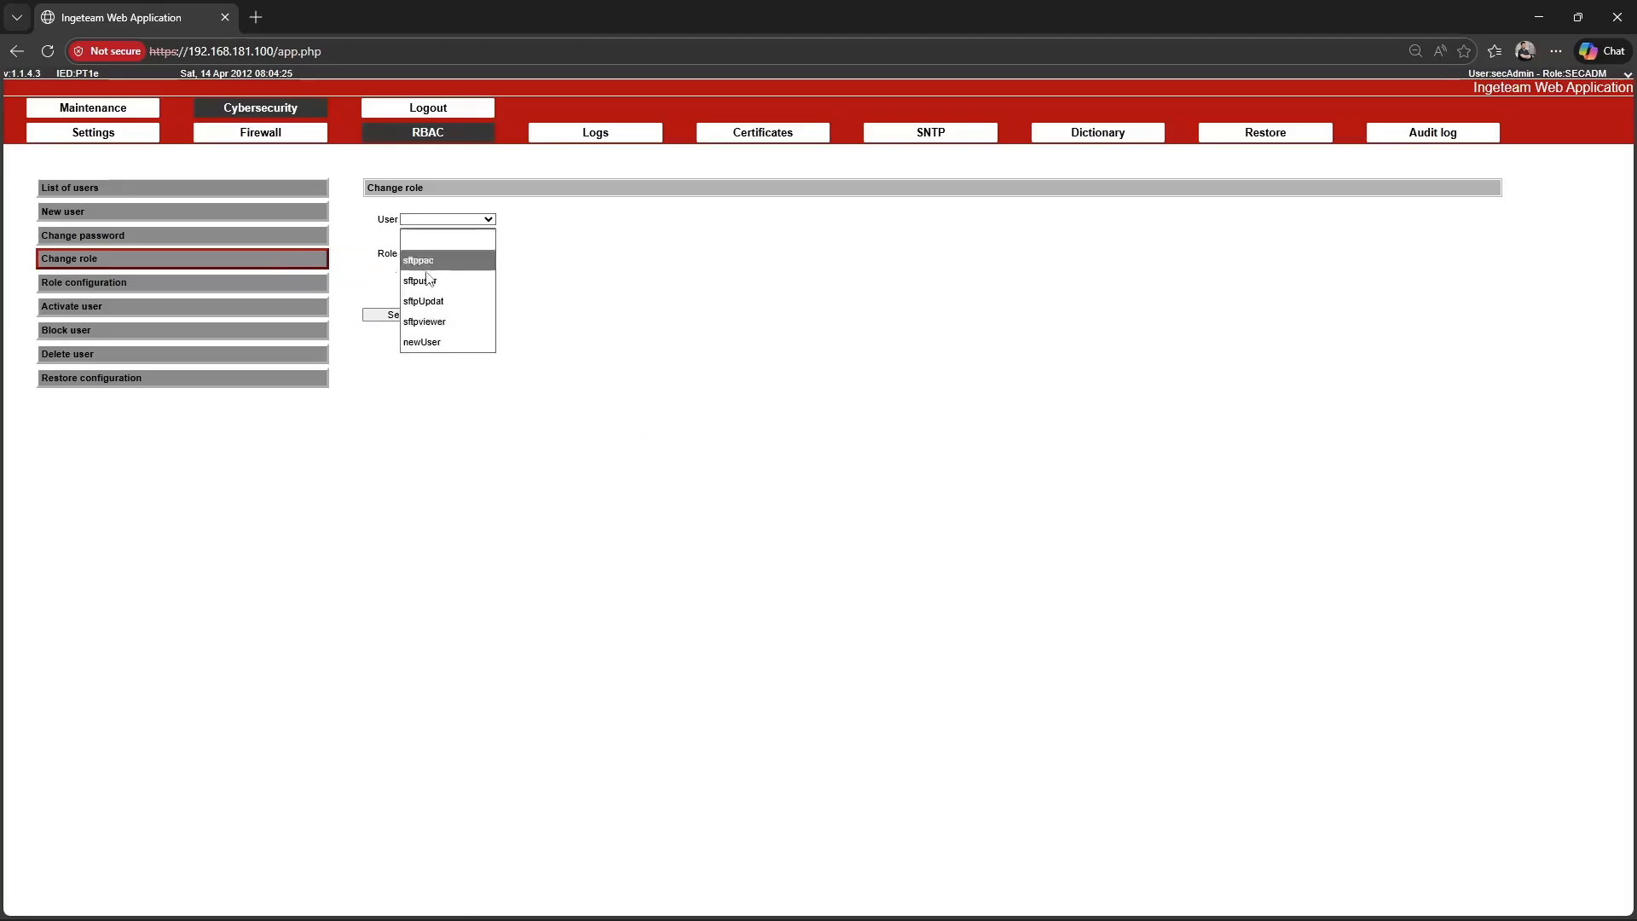
pyautogui.click(423, 340)
pyautogui.click(431, 258)
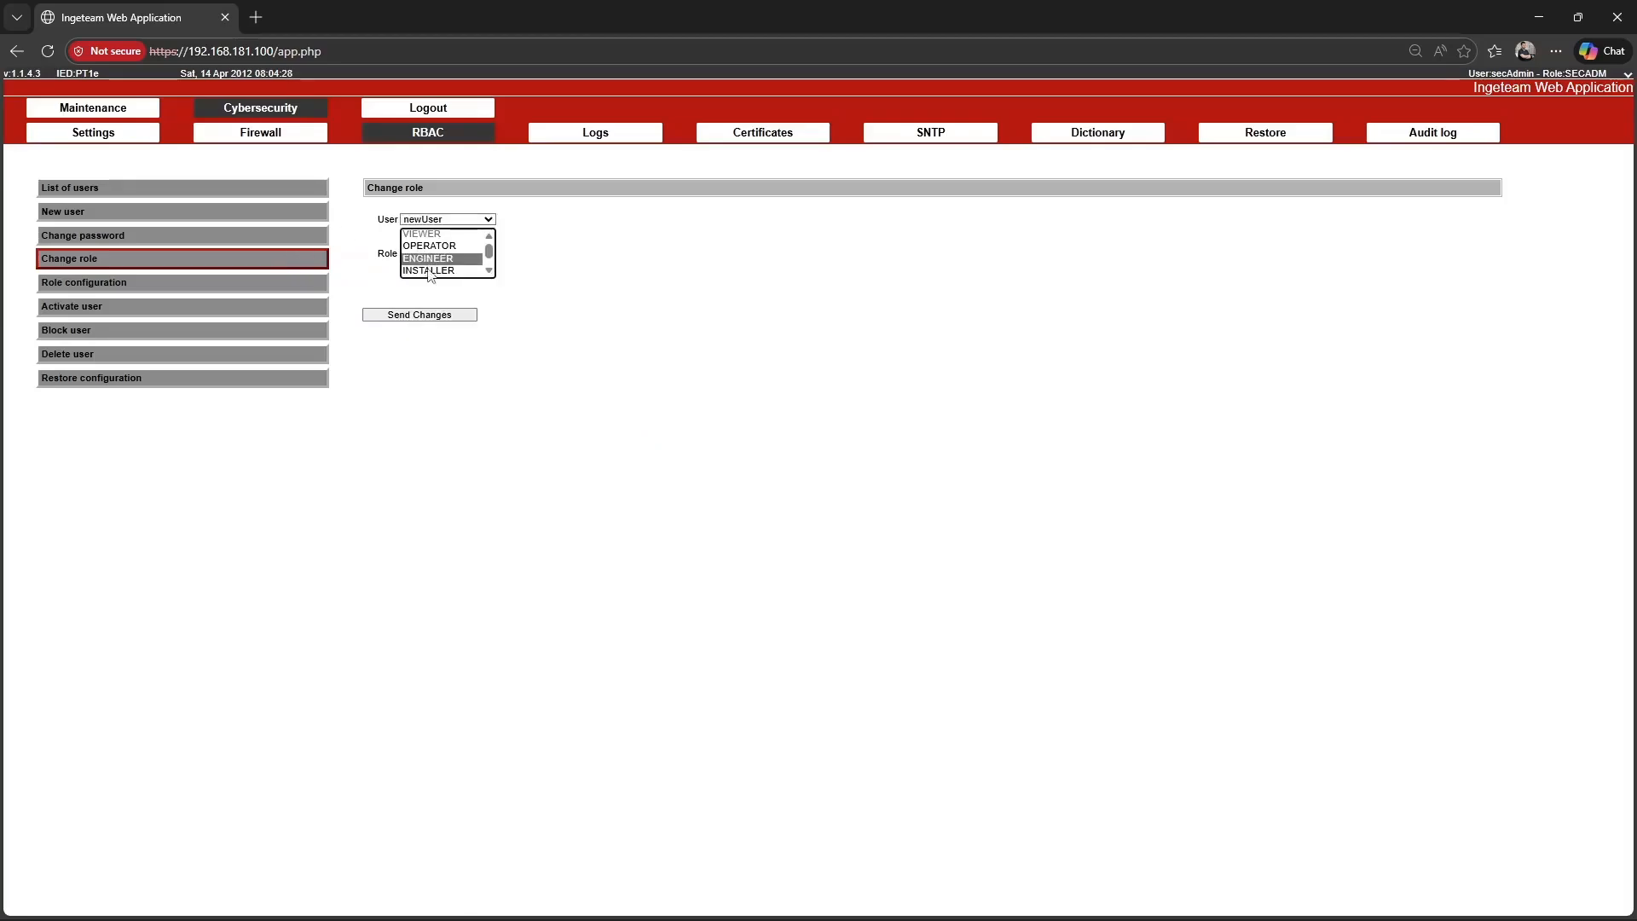
pyautogui.click(412, 317)
pyautogui.click(729, 462)
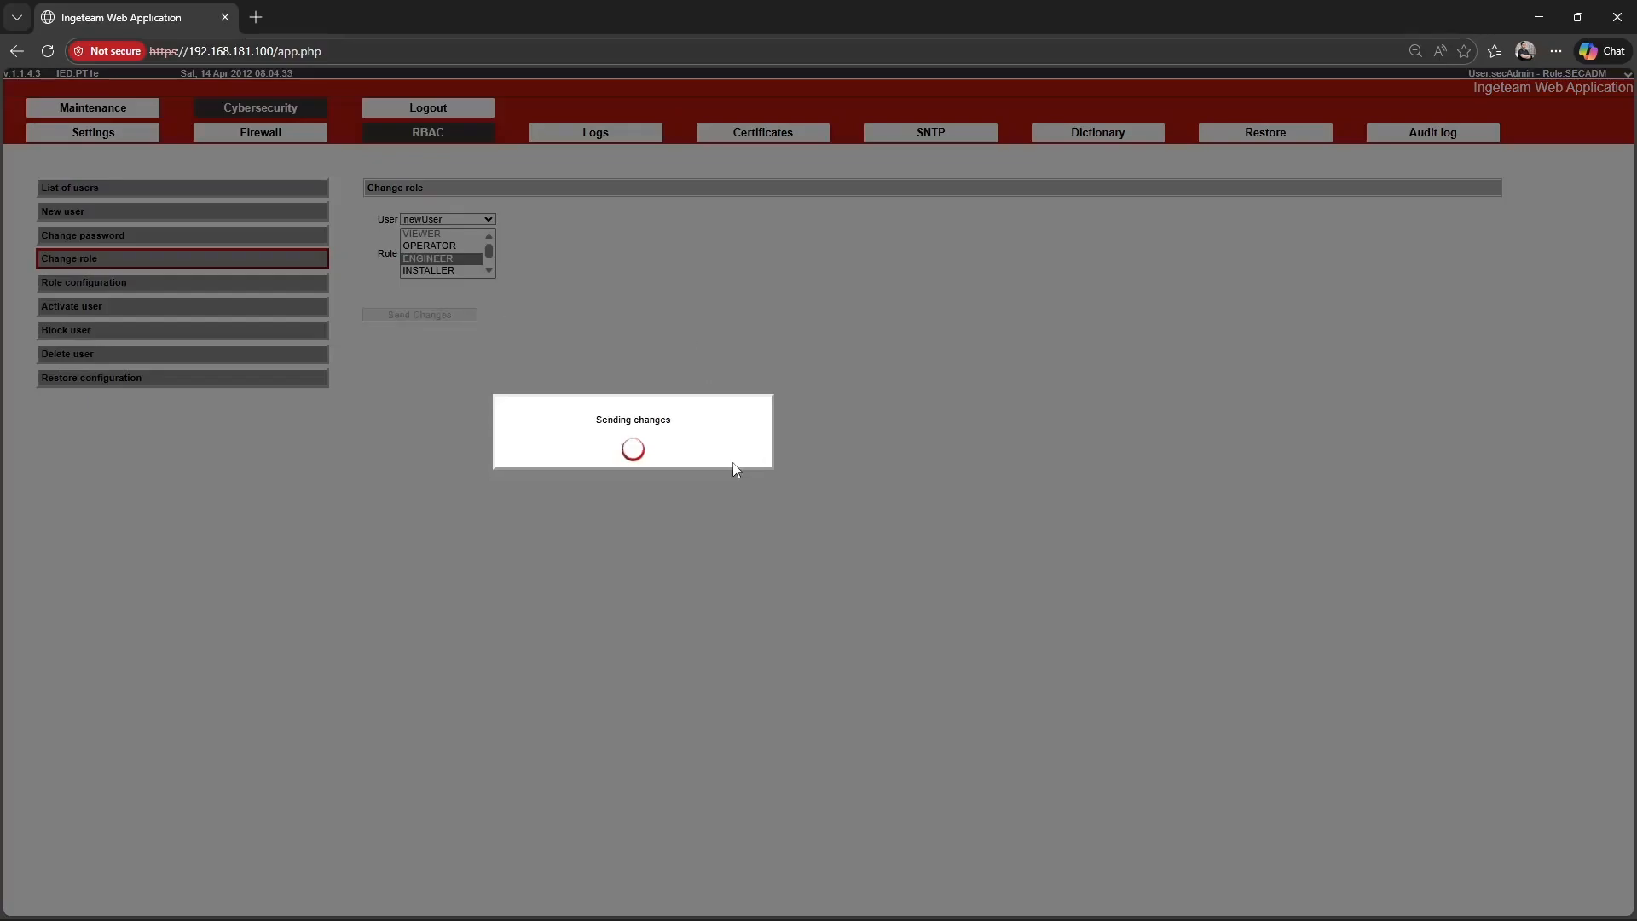
pyautogui.click(733, 458)
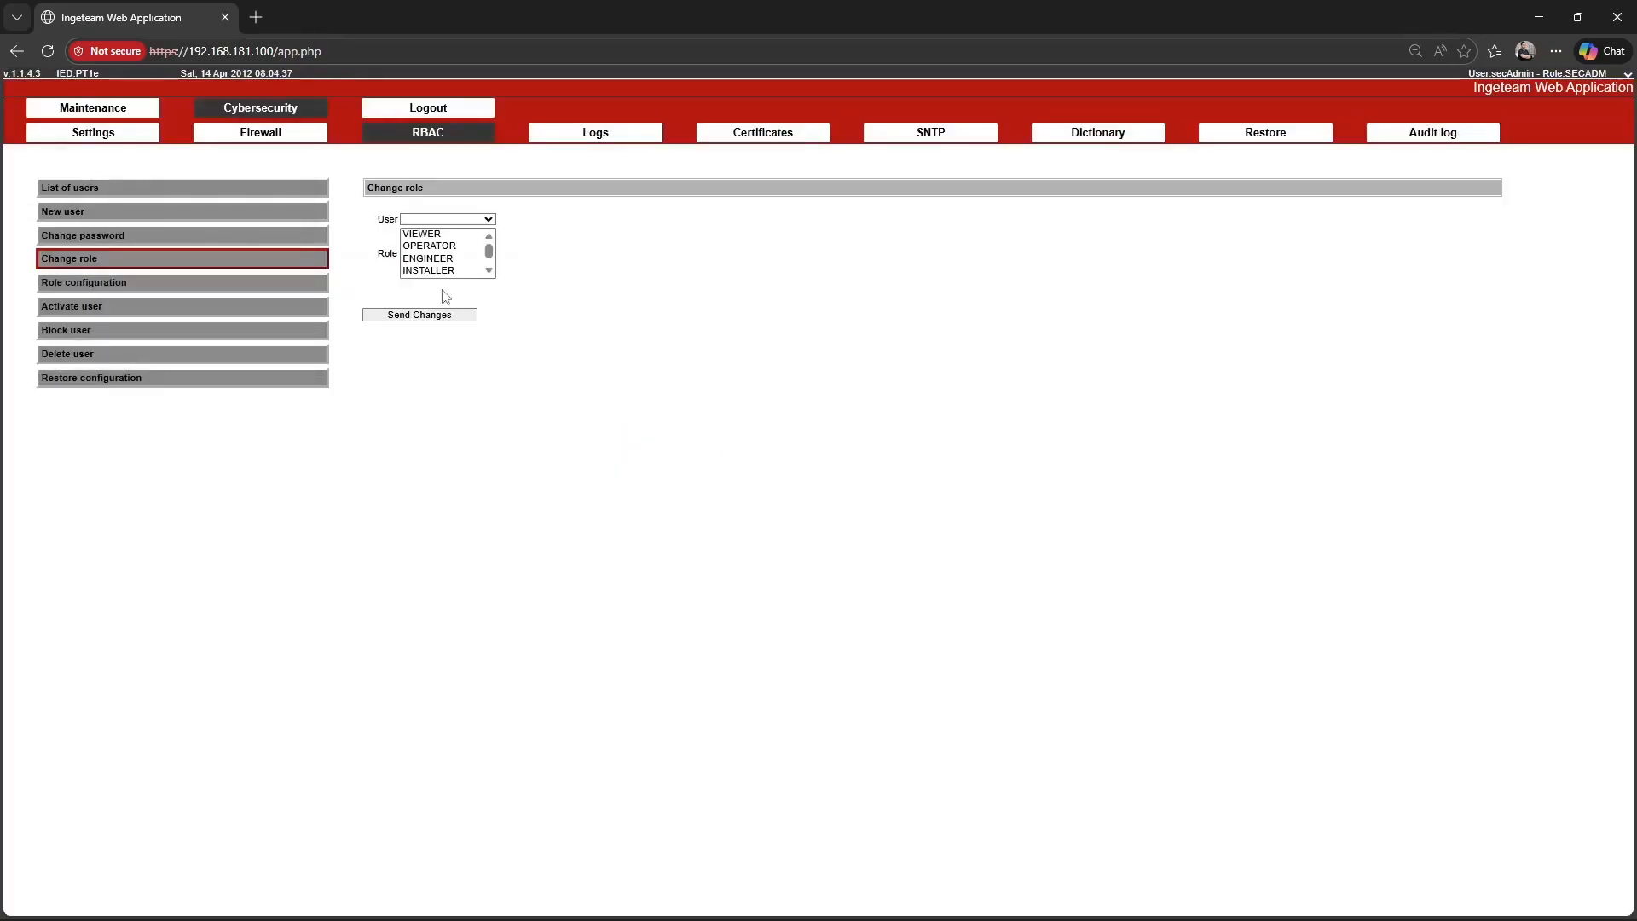
pyautogui.click(275, 184)
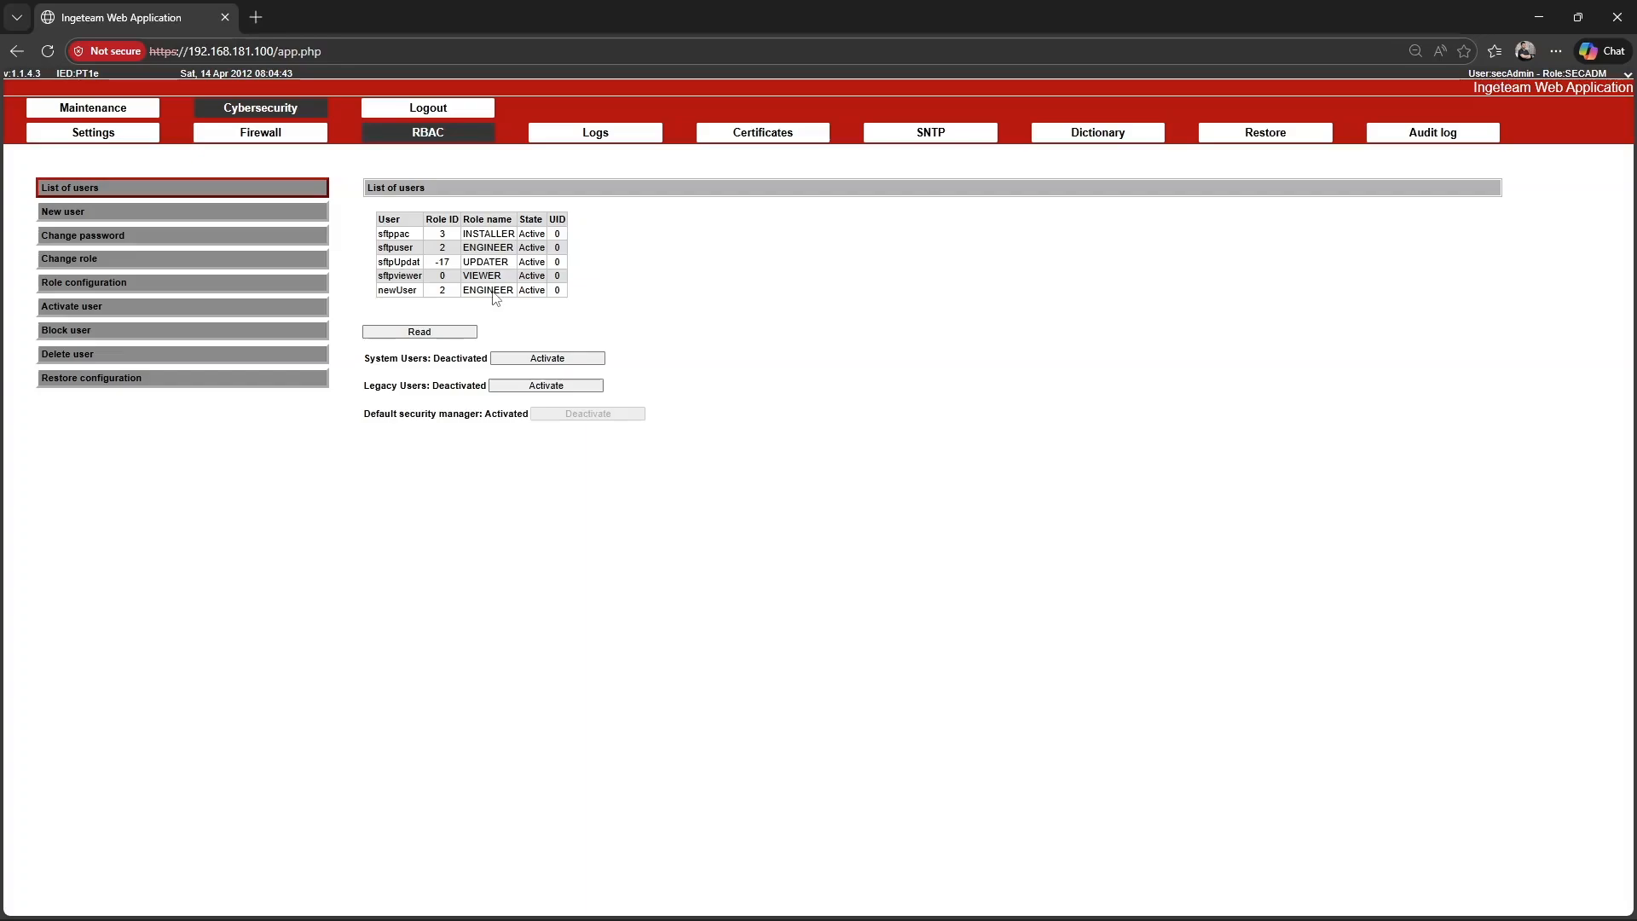
# Add a role in the role configuration, copying the ENGINEER permissions but with FIRMWARE CHANGE enabled instead of CONFIG CHANGE.
pyautogui.click(307, 286)
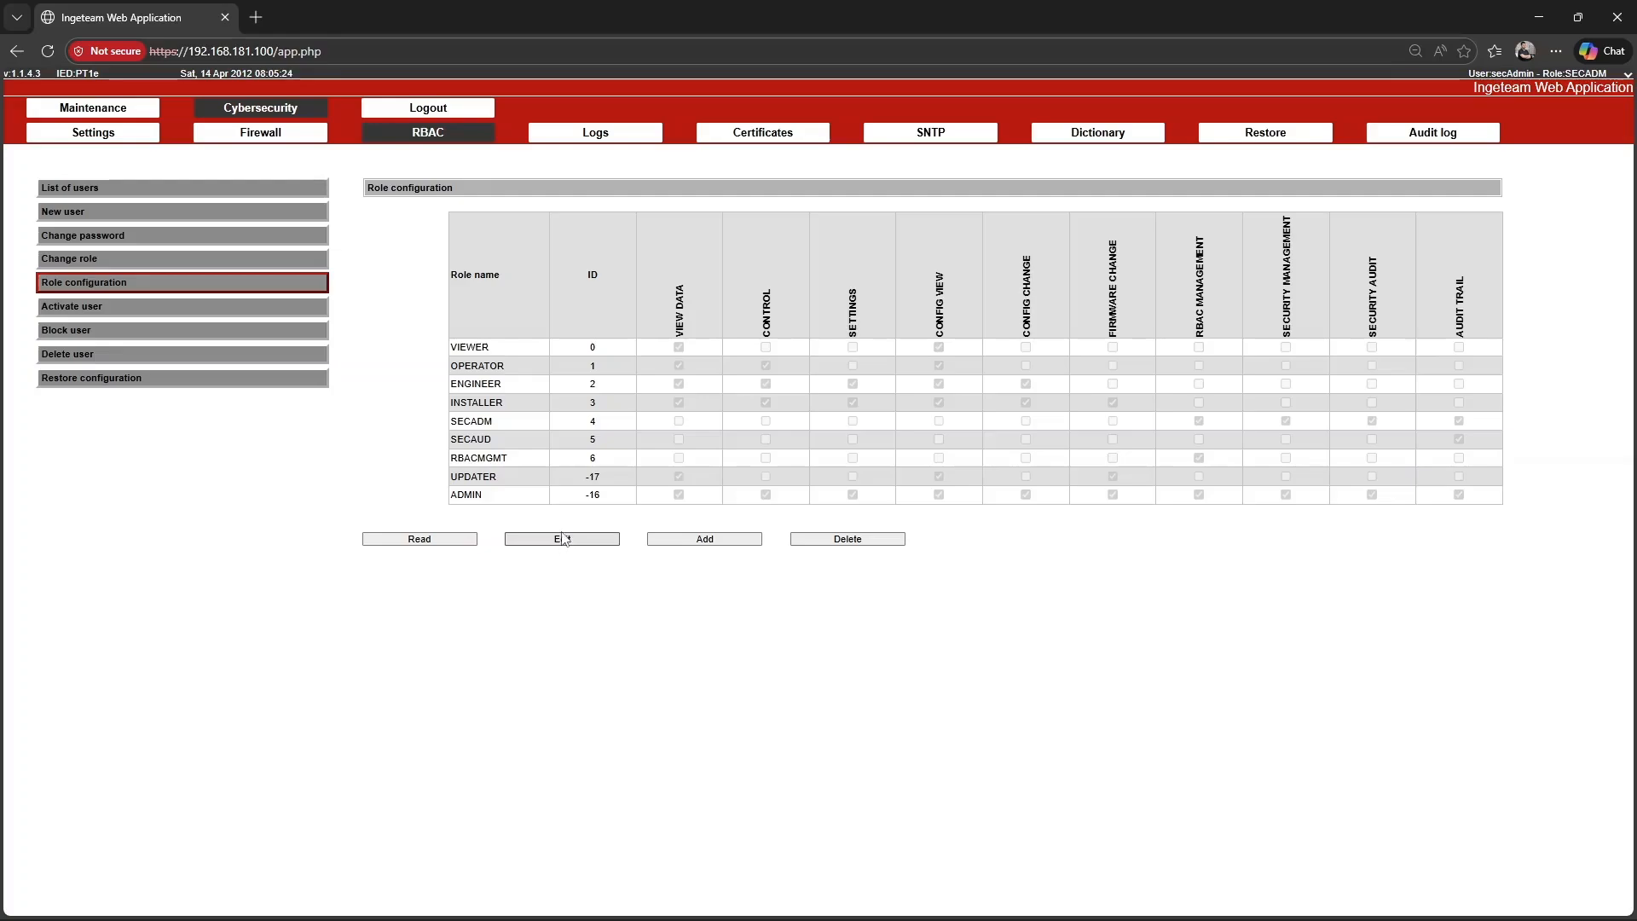
pyautogui.click(704, 539)
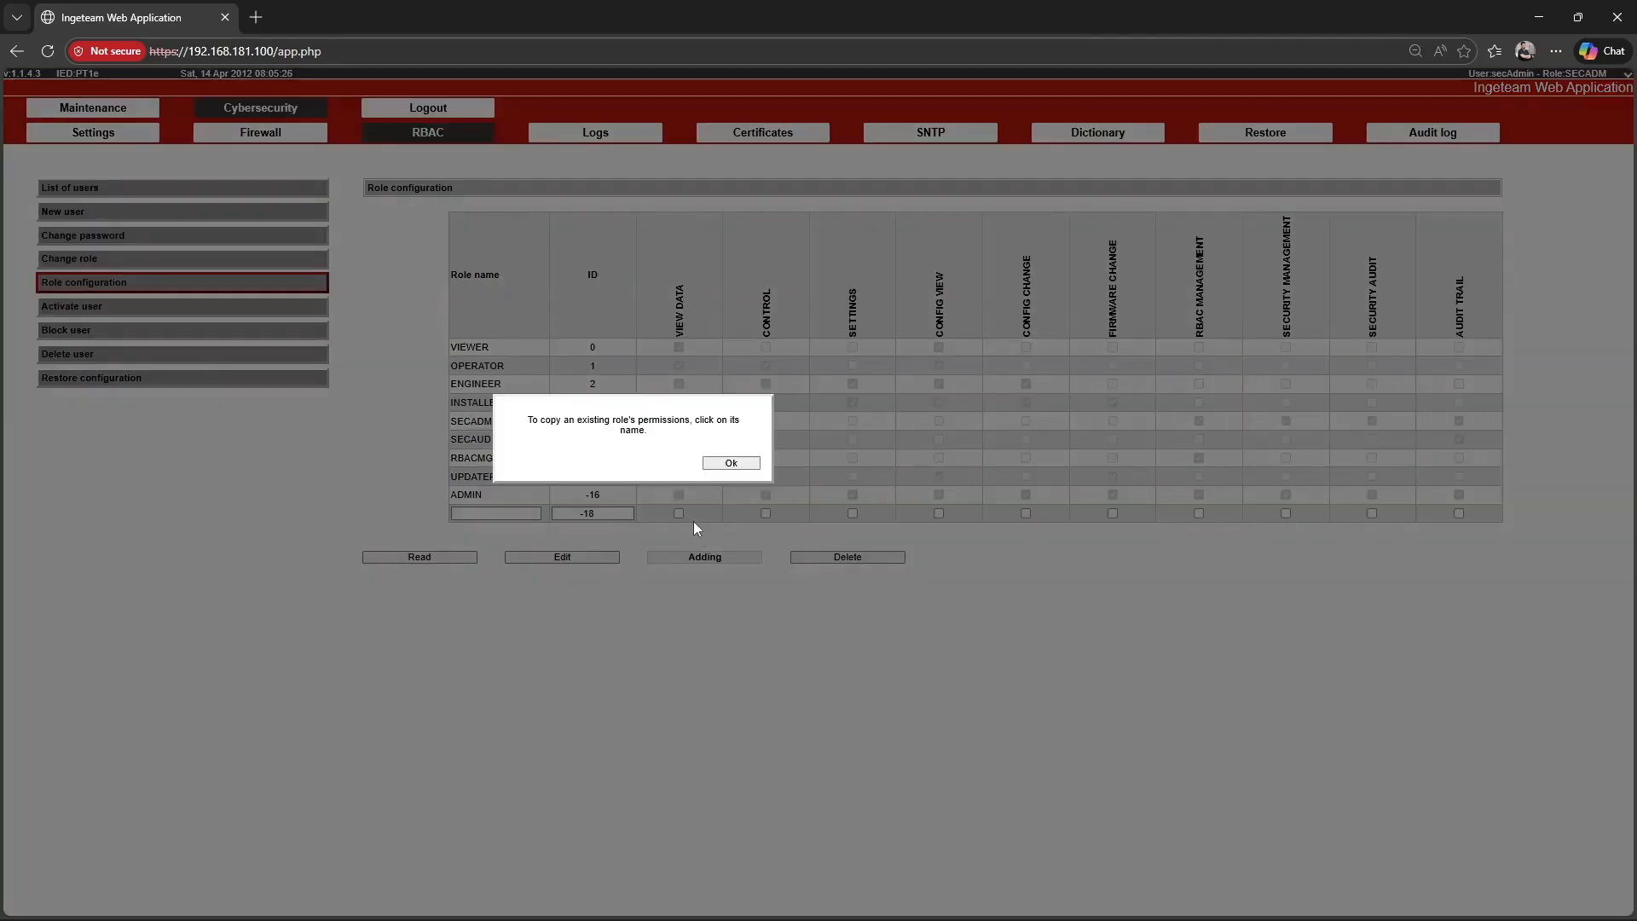
pyautogui.click(731, 464)
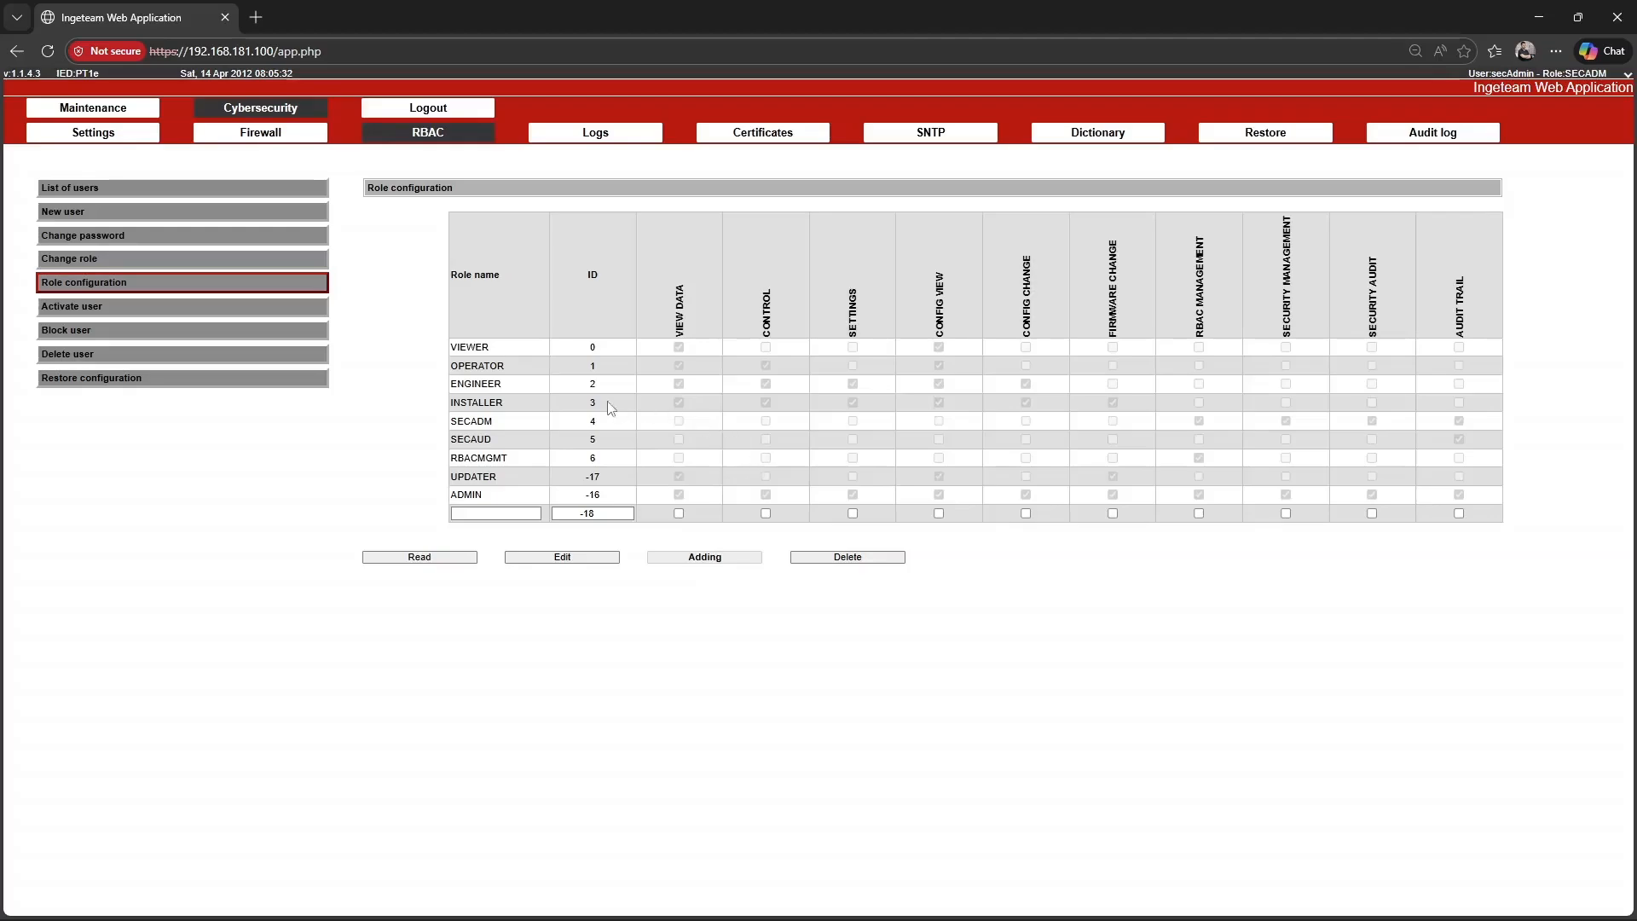
pyautogui.click(515, 384)
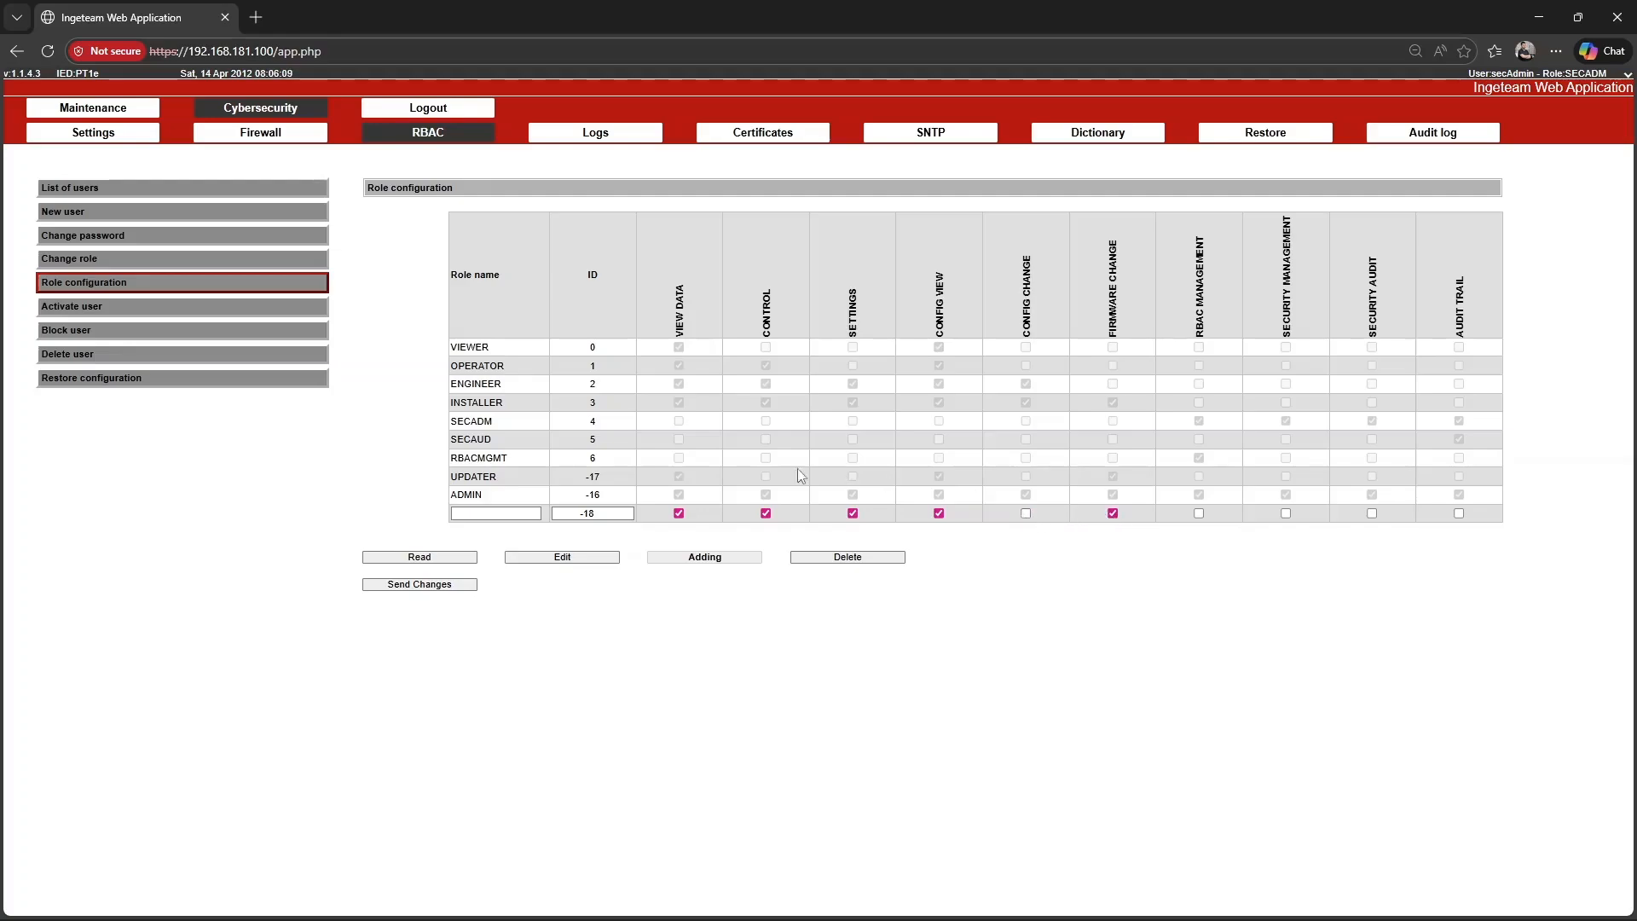
# Name the added role NEWROLE and send the changes to save it.
pyautogui.click(515, 512)
pyautogui.write('NEWROLE')
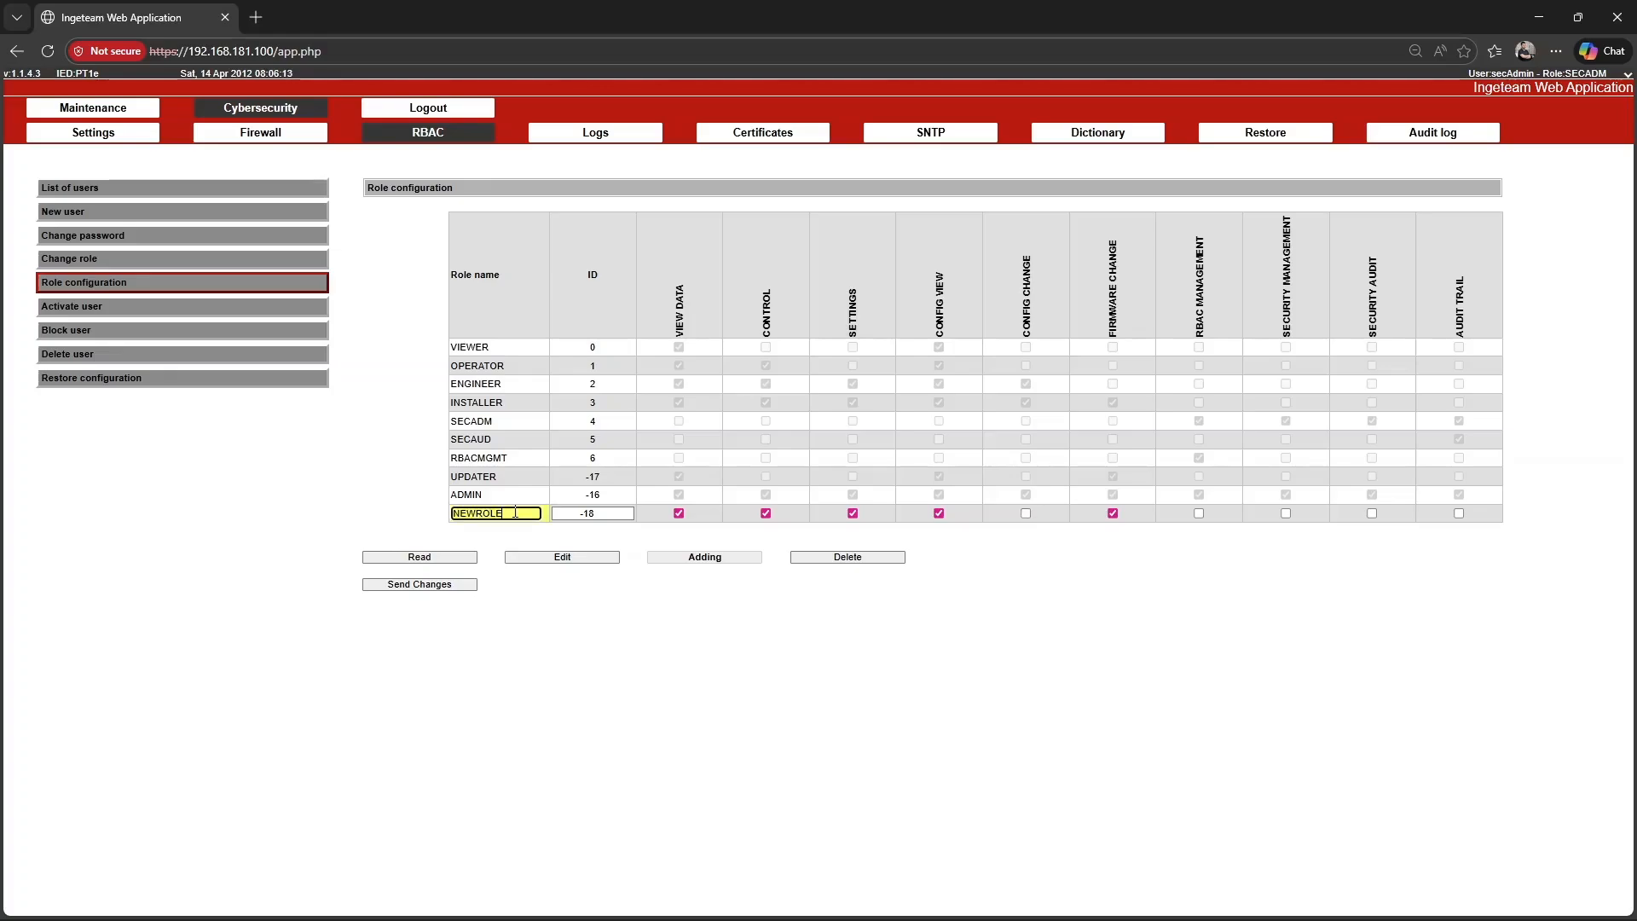
pyautogui.click(617, 589)
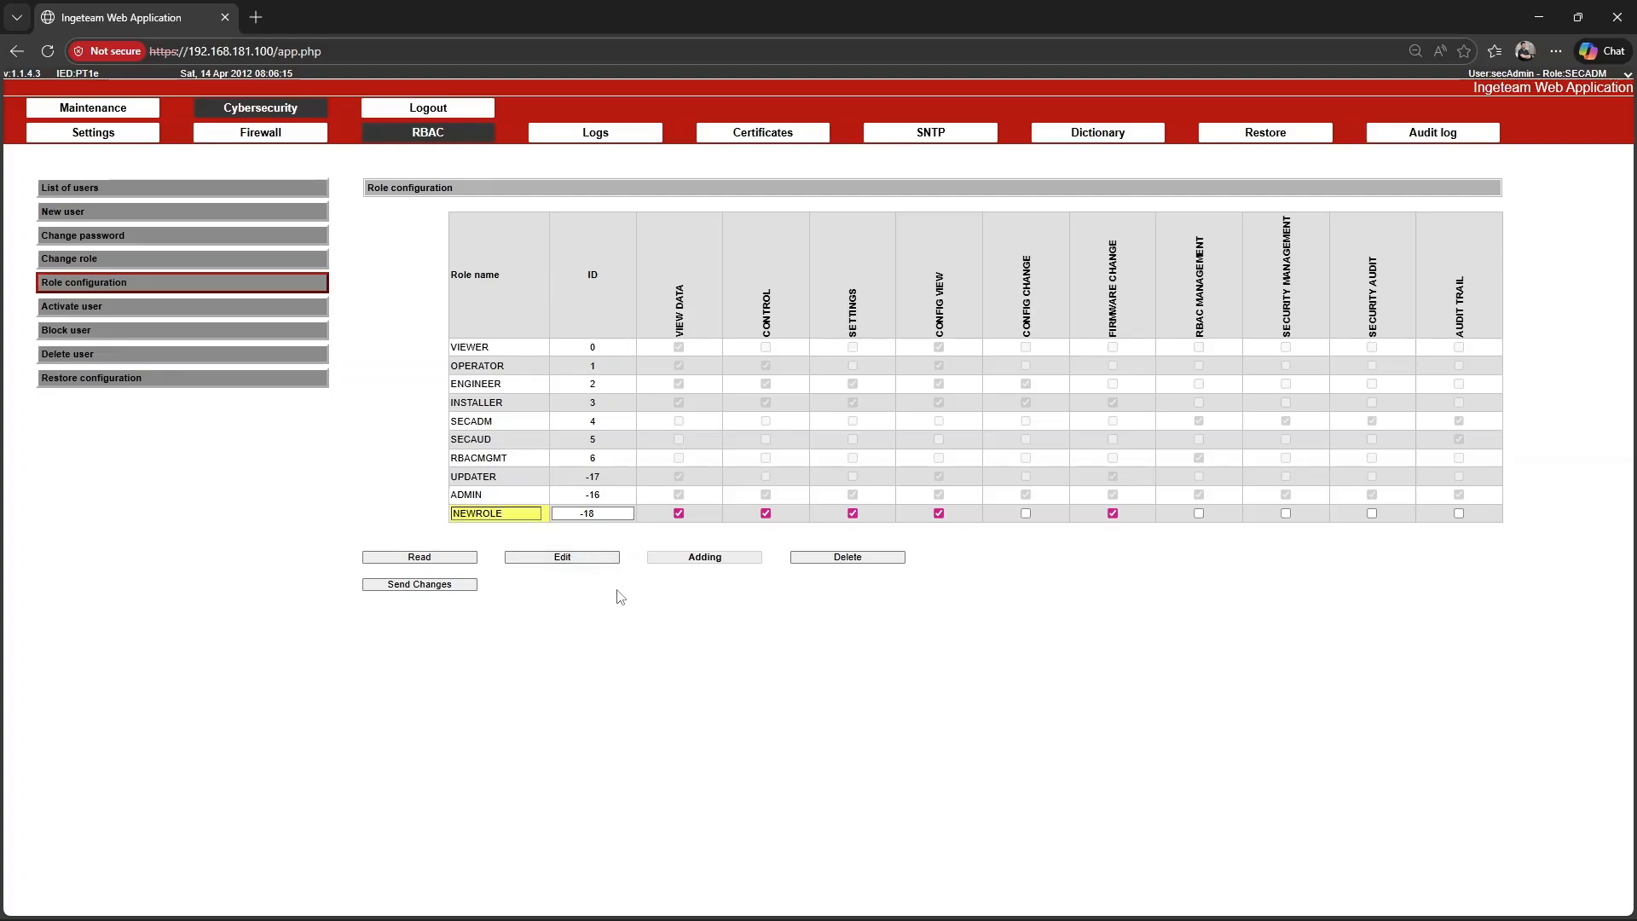
pyautogui.click(393, 589)
pyautogui.click(727, 463)
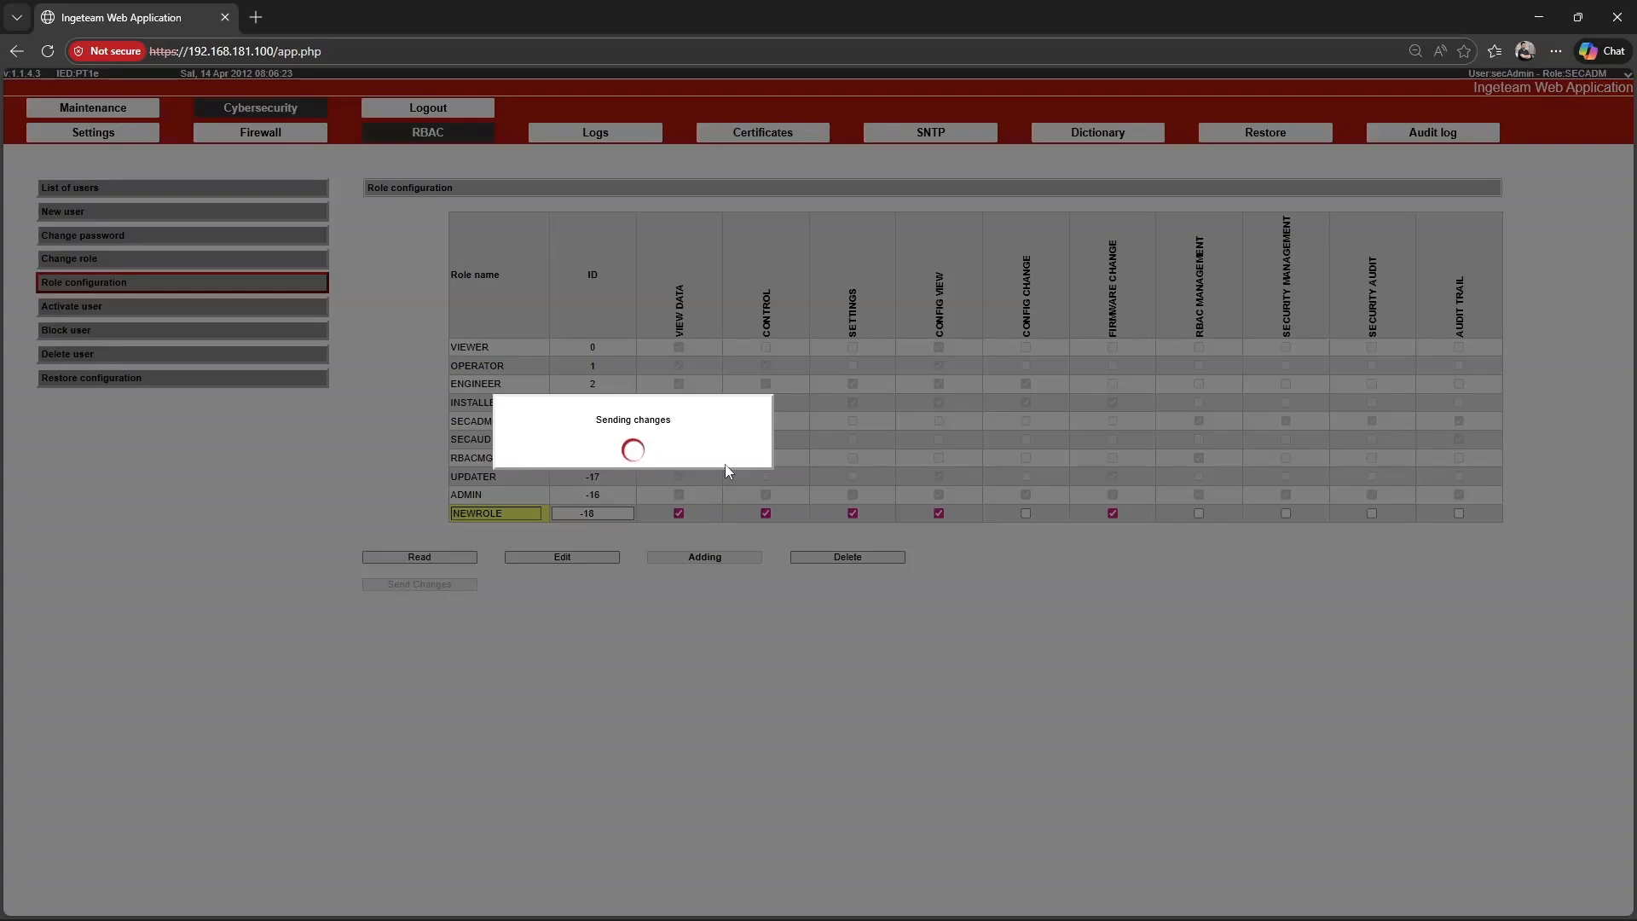
pyautogui.click(738, 456)
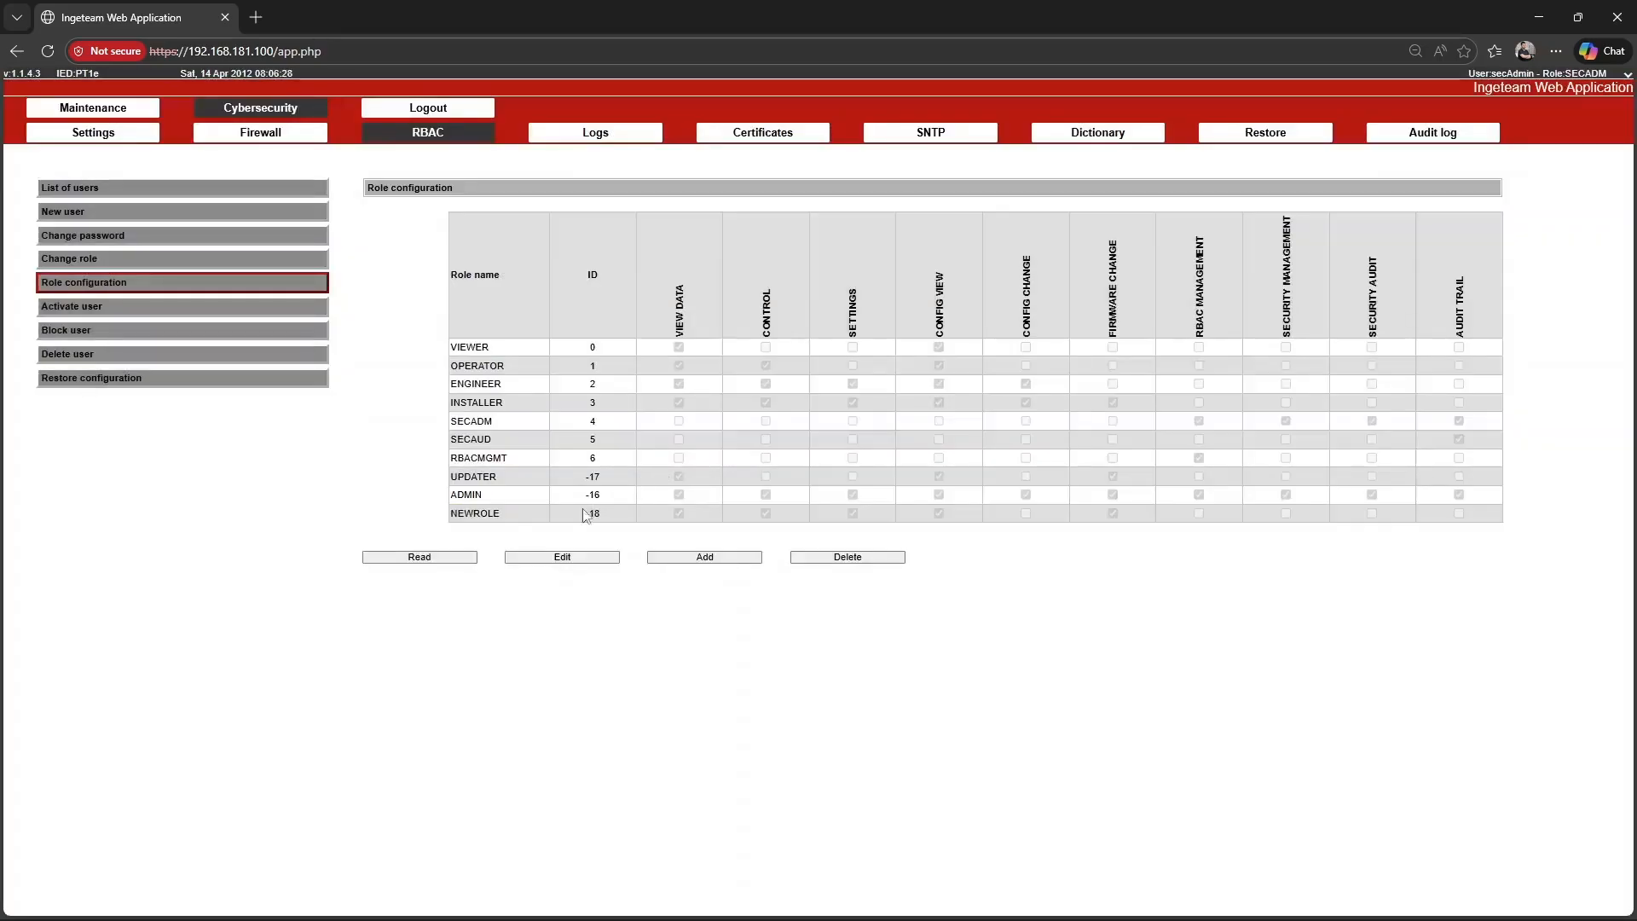
# Delete the configurable role NEWROLE from the role configuration and send the changes.
pyautogui.click(841, 559)
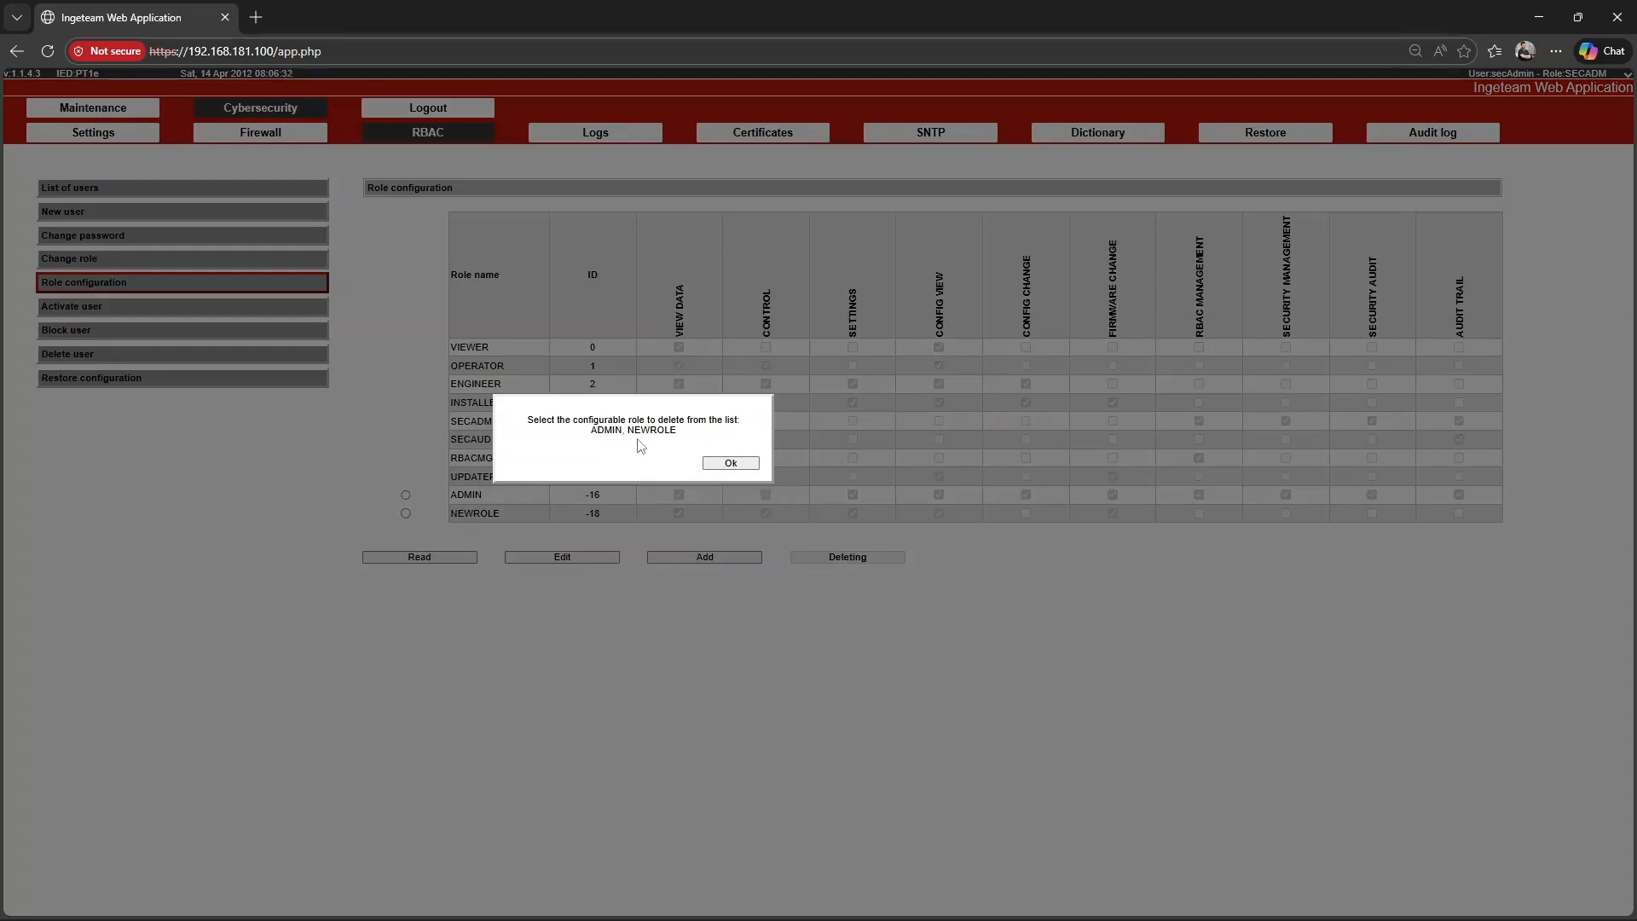
pyautogui.click(727, 465)
pyautogui.click(406, 513)
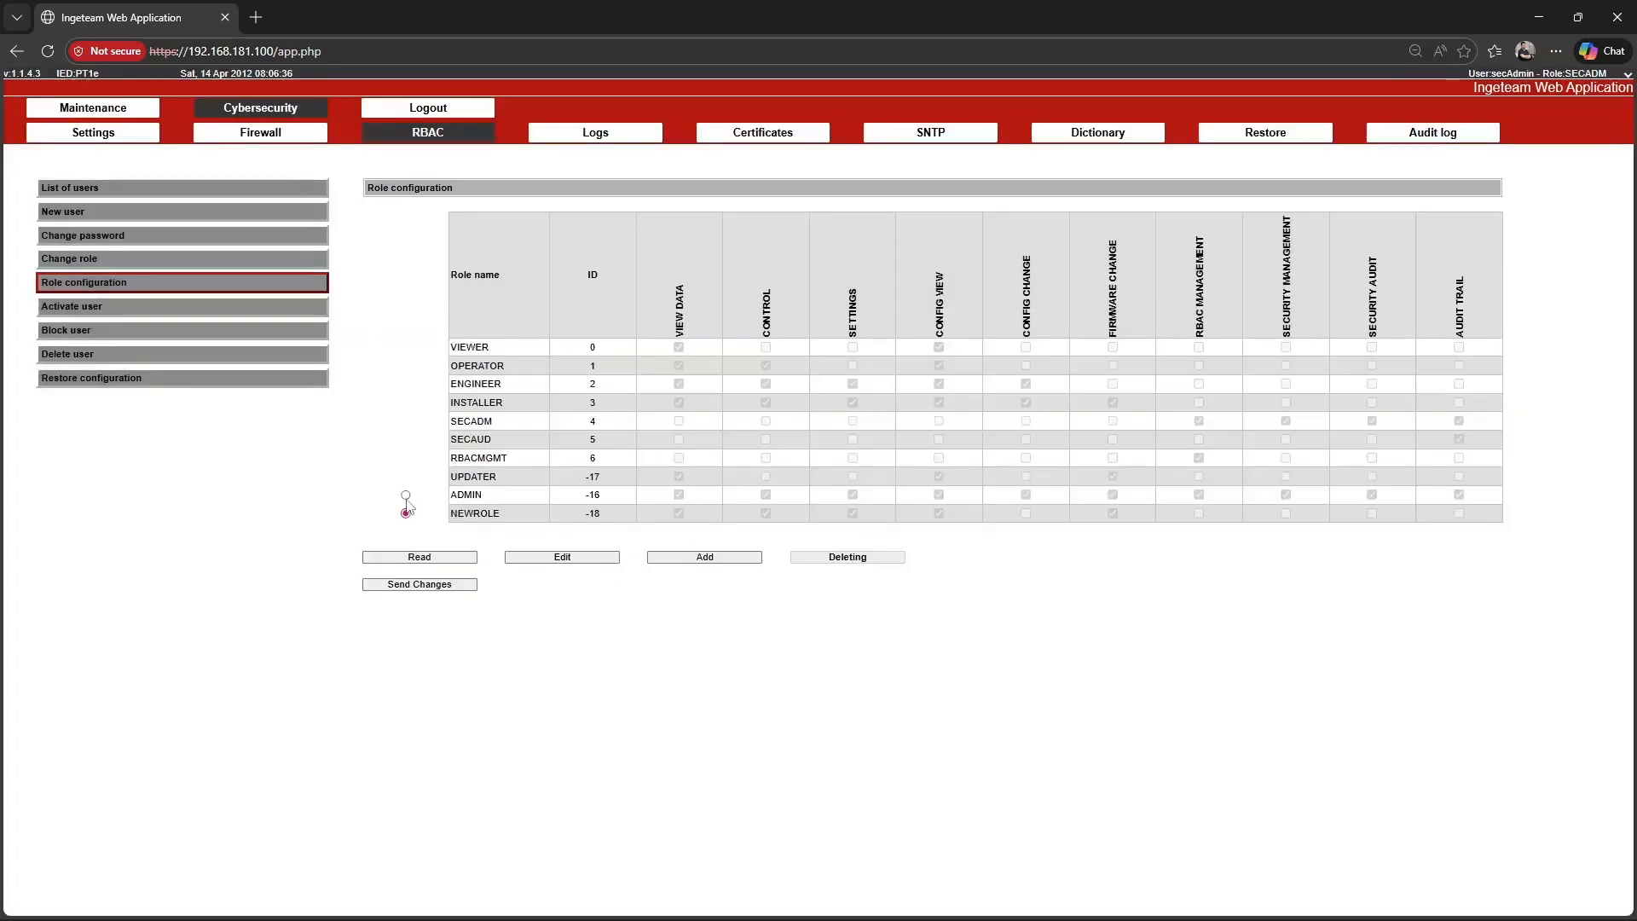
pyautogui.click(429, 588)
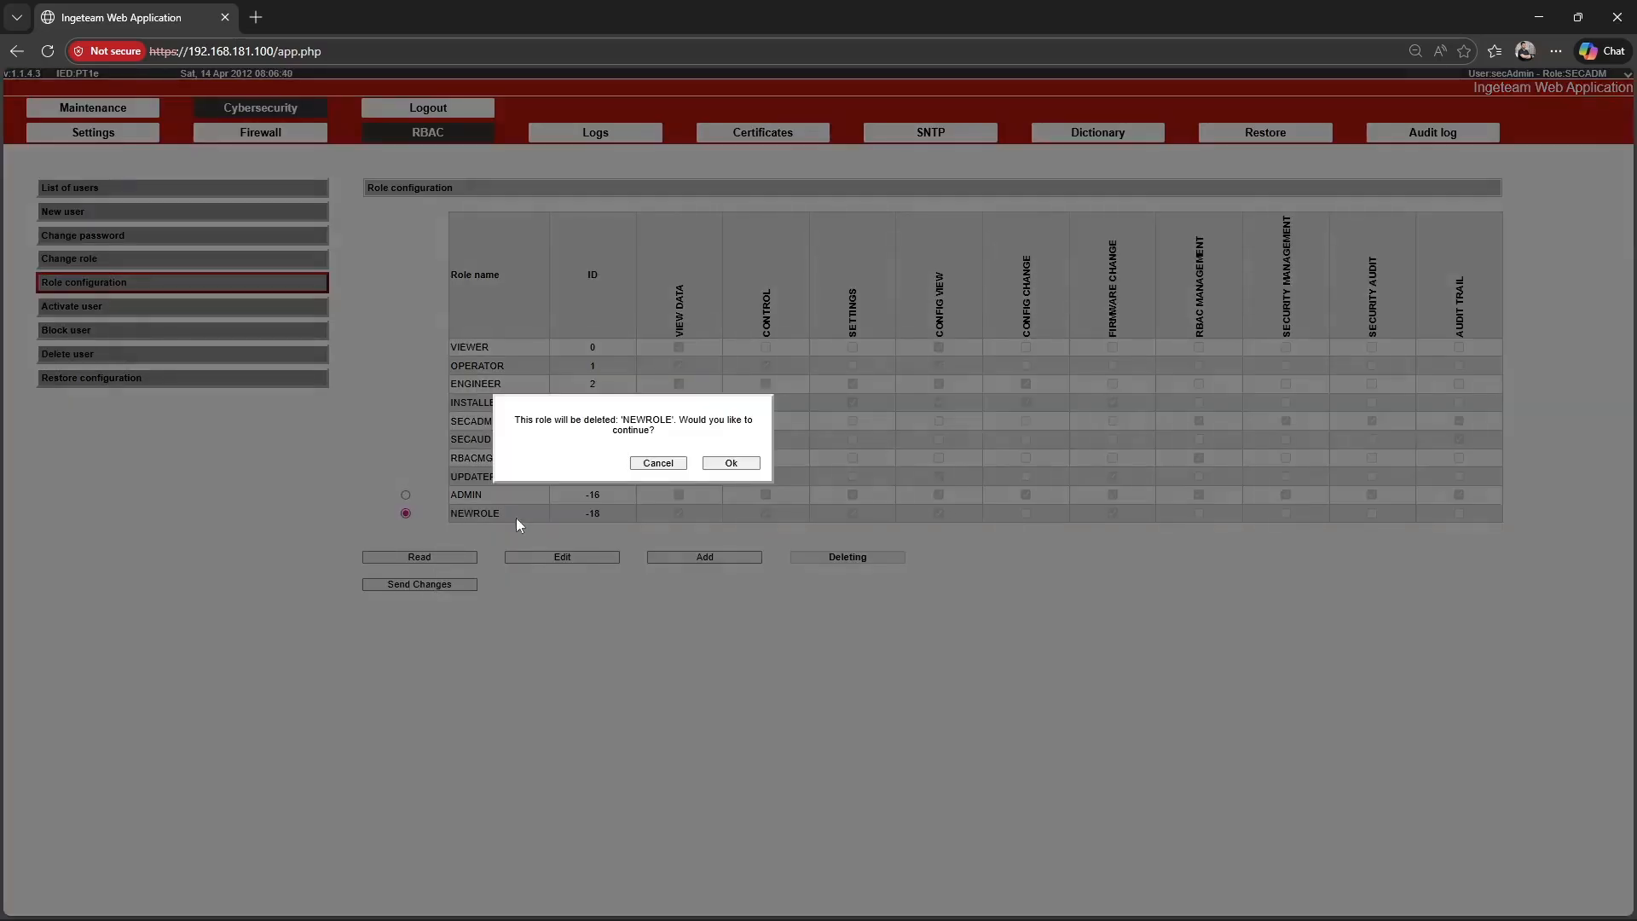
pyautogui.click(729, 464)
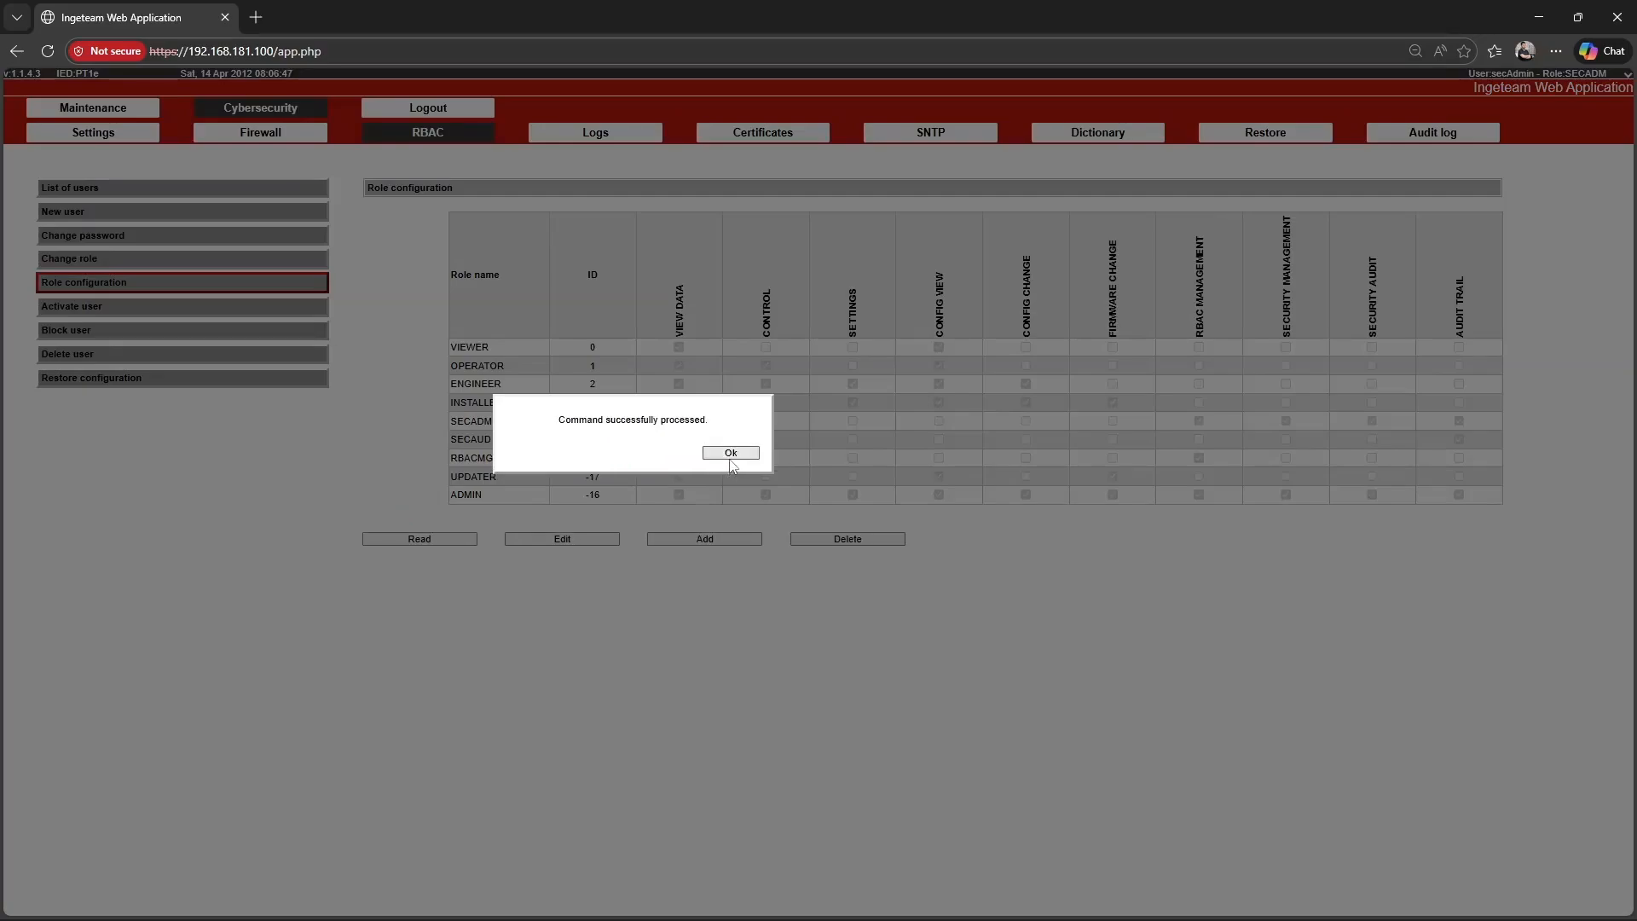
pyautogui.click(731, 463)
# Change the role of newUser to ADMIN and send the changes.
pyautogui.click(99, 259)
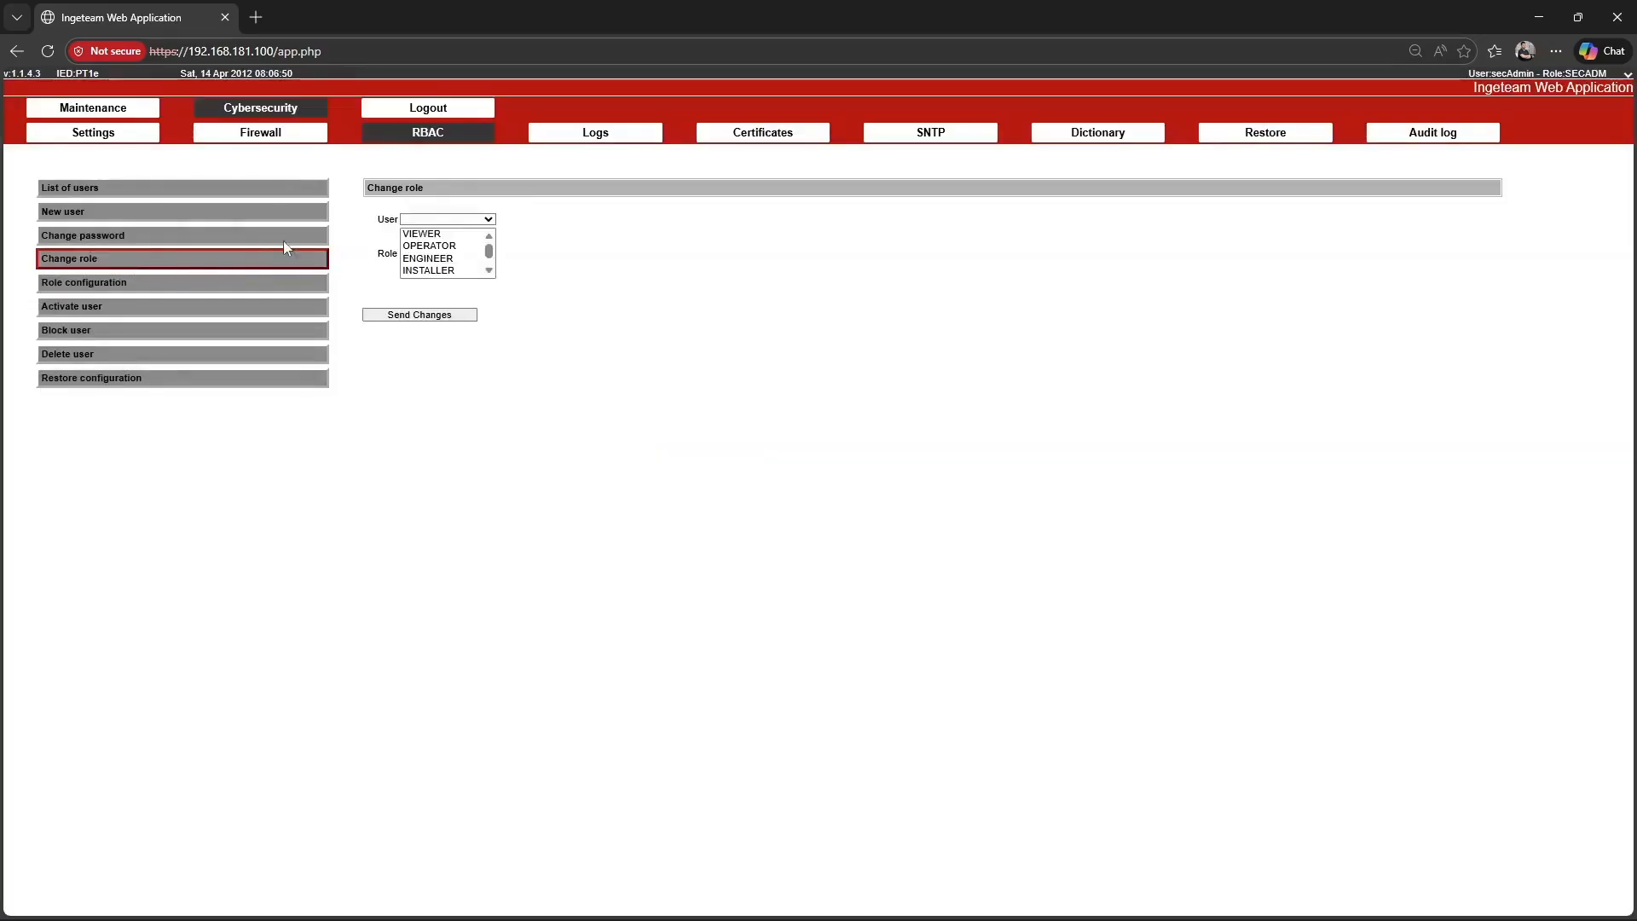
pyautogui.click(448, 219)
pyautogui.click(436, 353)
pyautogui.scroll(-3, 432, 267)
pyautogui.click(432, 270)
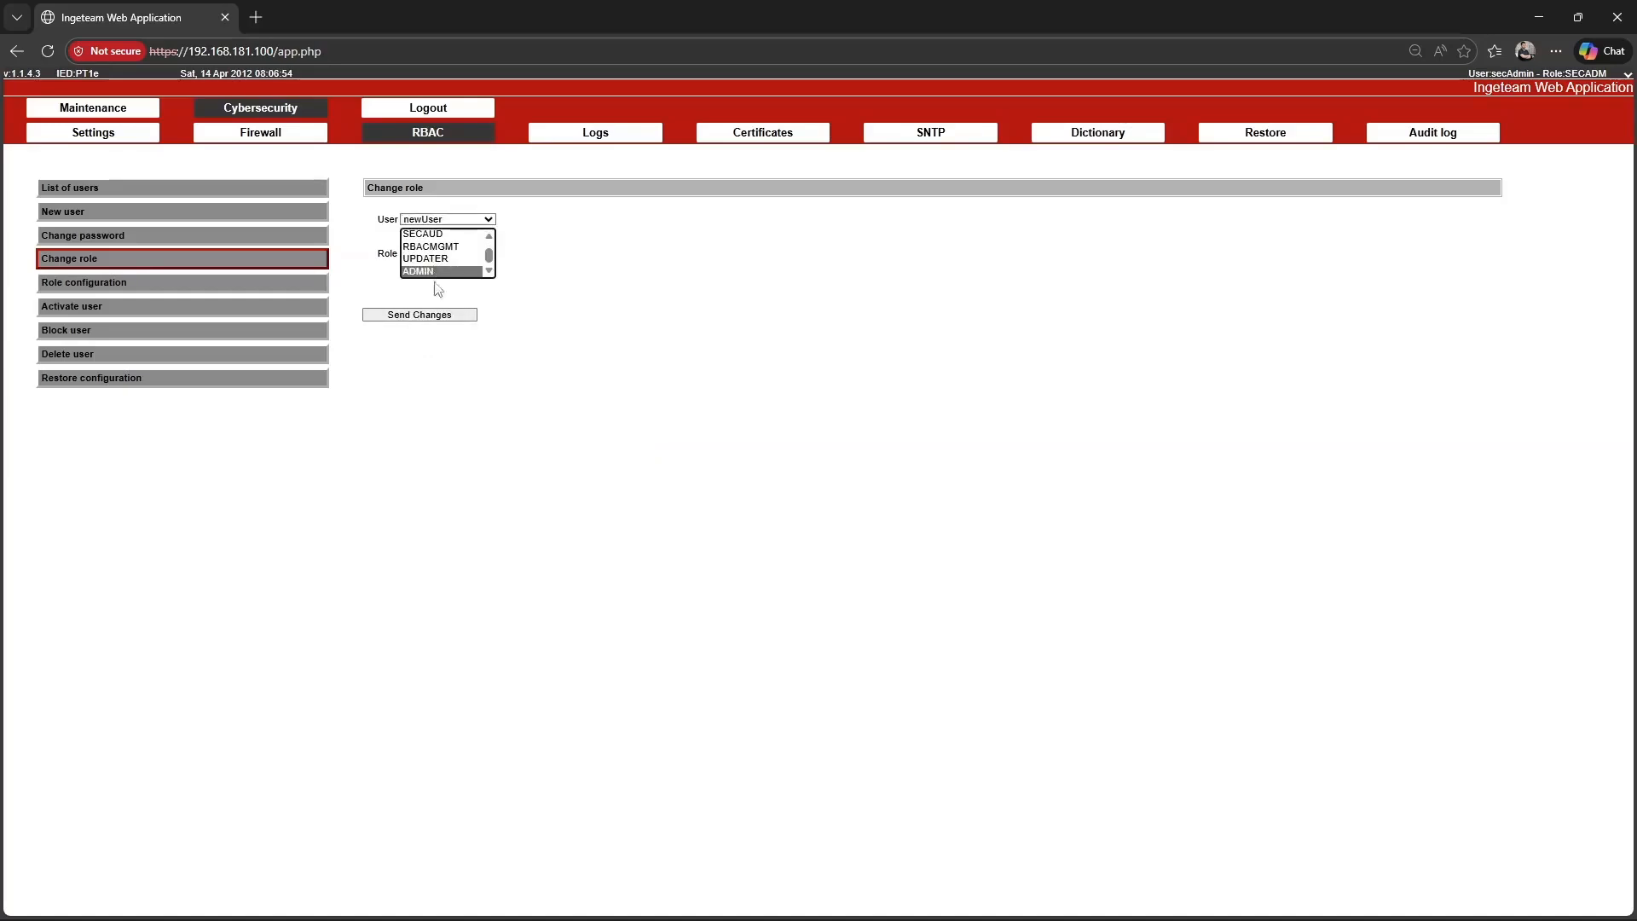
pyautogui.click(427, 314)
pyautogui.click(731, 462)
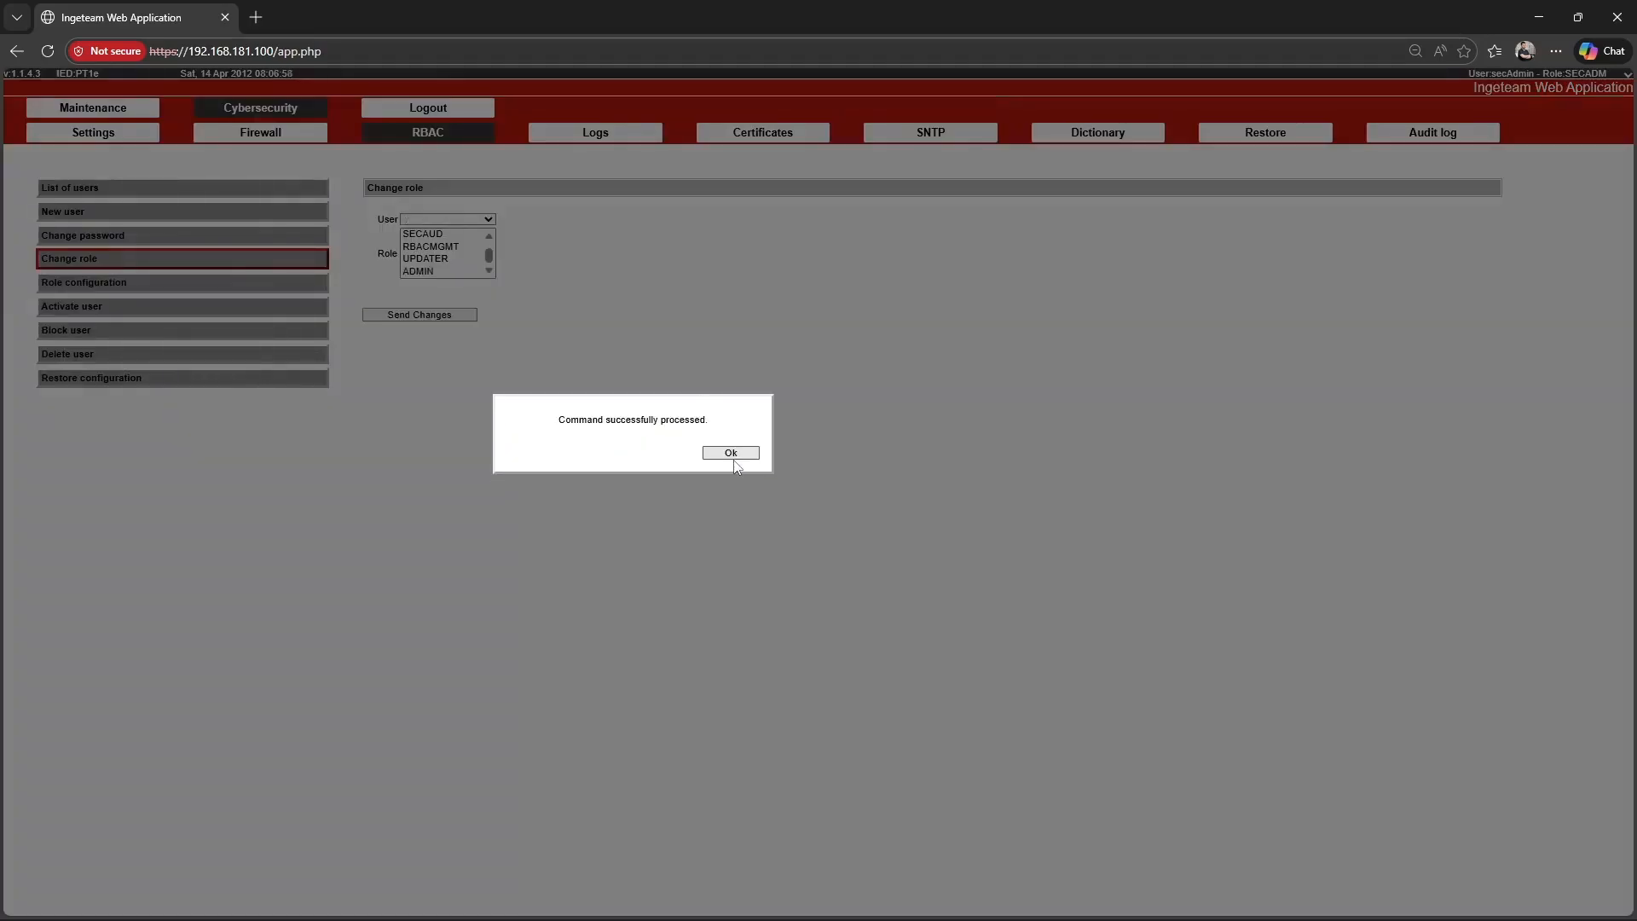
pyautogui.click(731, 453)
# Delete the configurable role ADMIN together with its associated user newUser, and open the list of users.
pyautogui.click(128, 284)
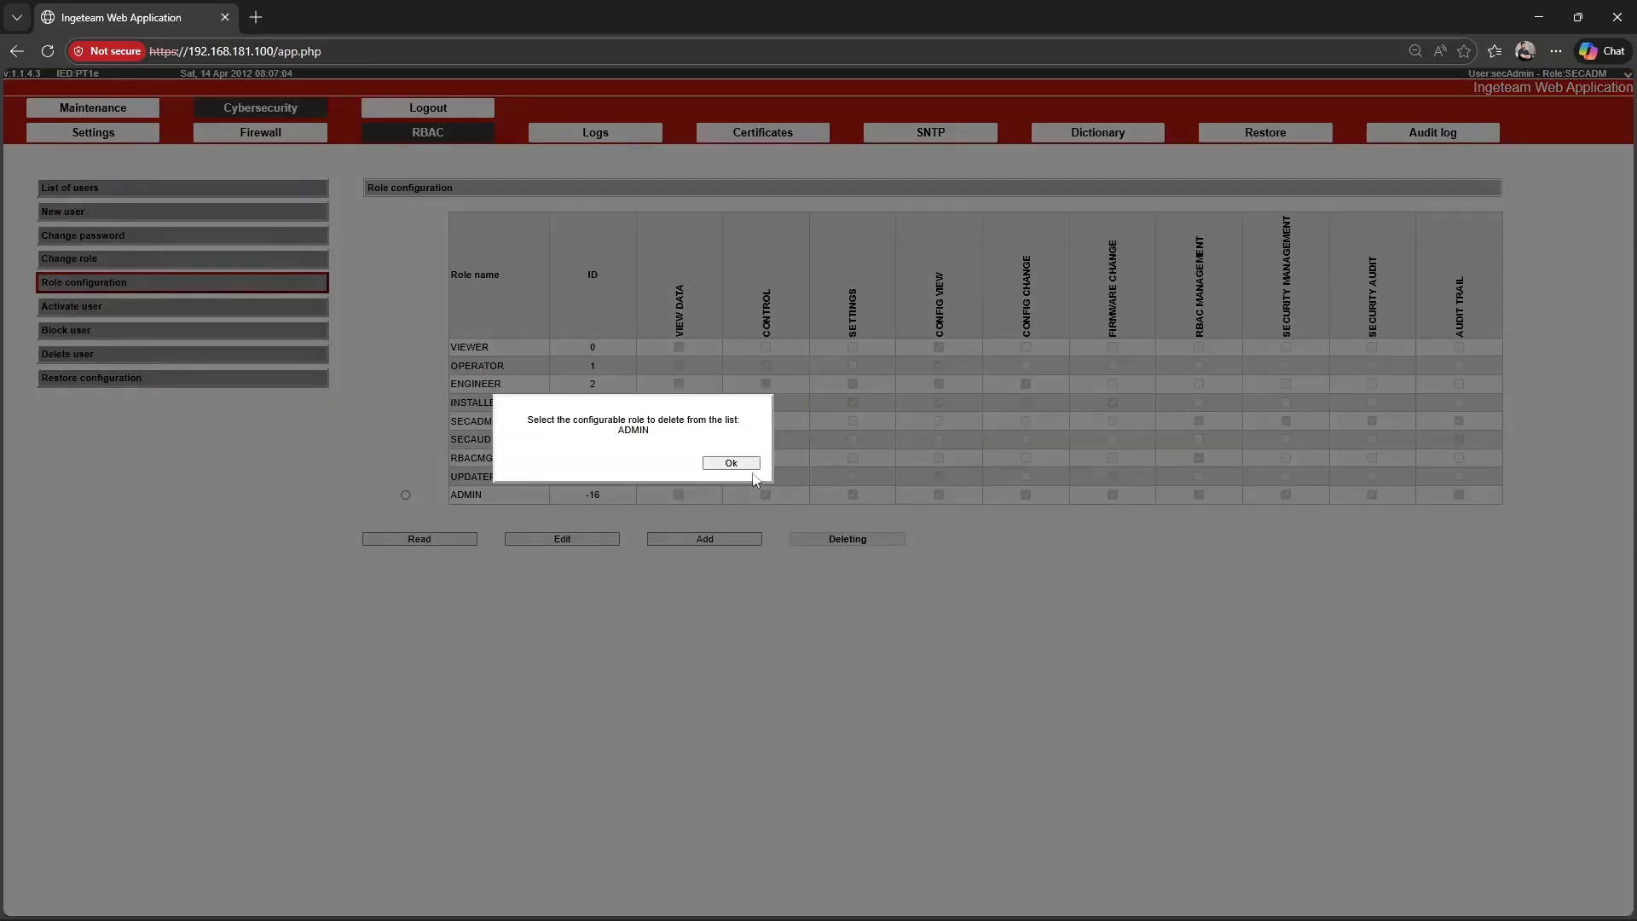
pyautogui.click(732, 464)
pyautogui.click(405, 495)
pyautogui.click(442, 568)
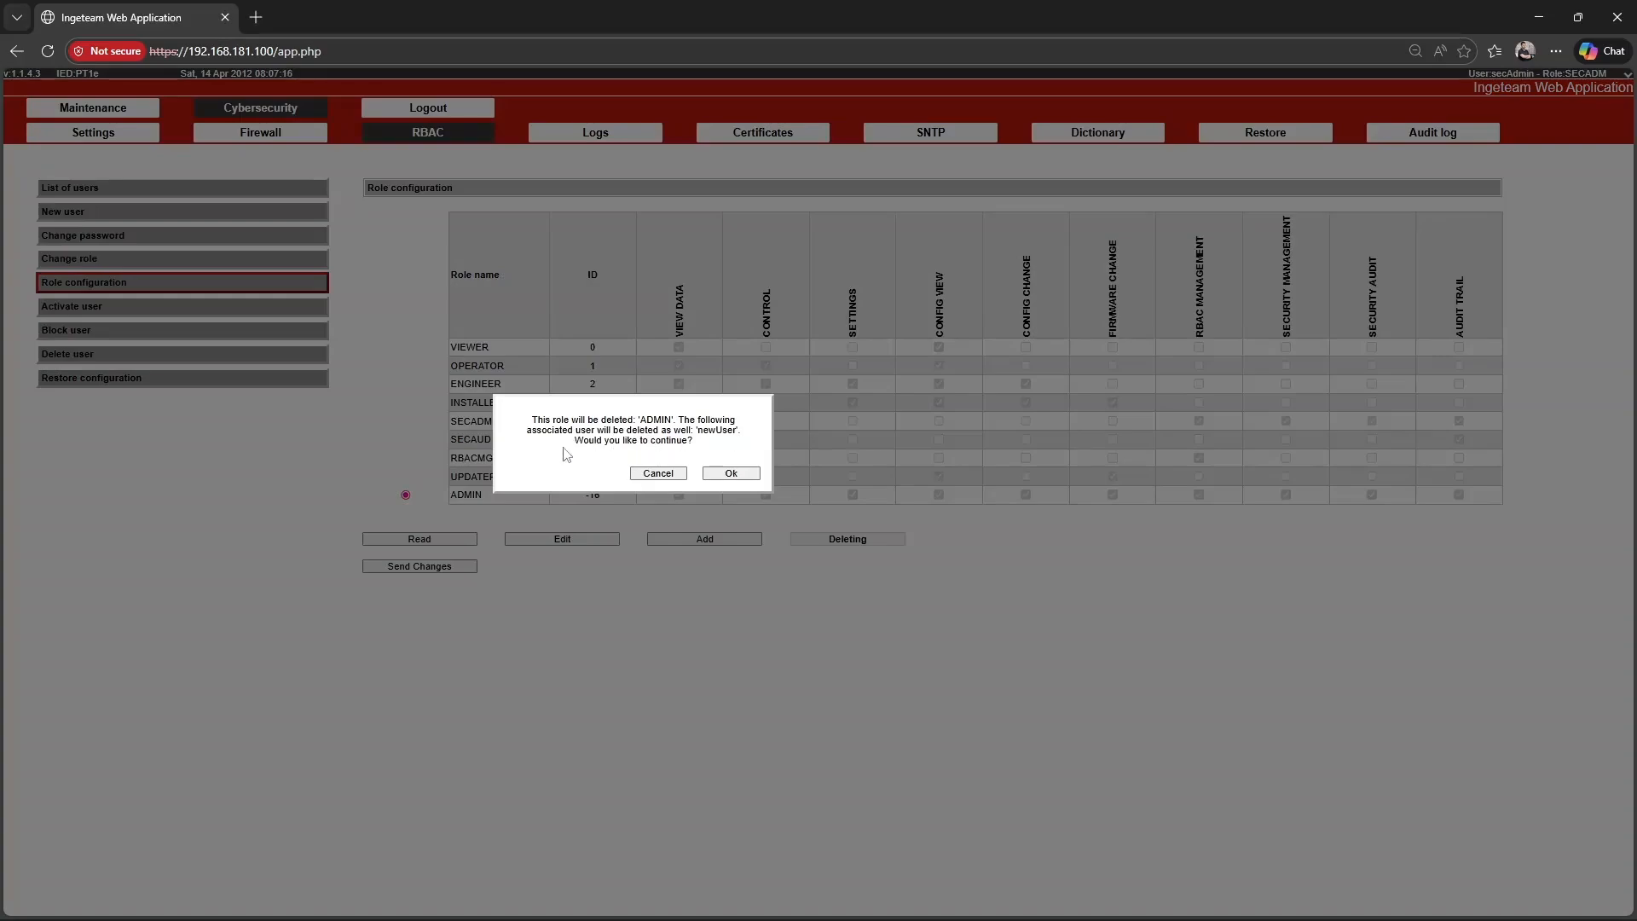
pyautogui.click(723, 471)
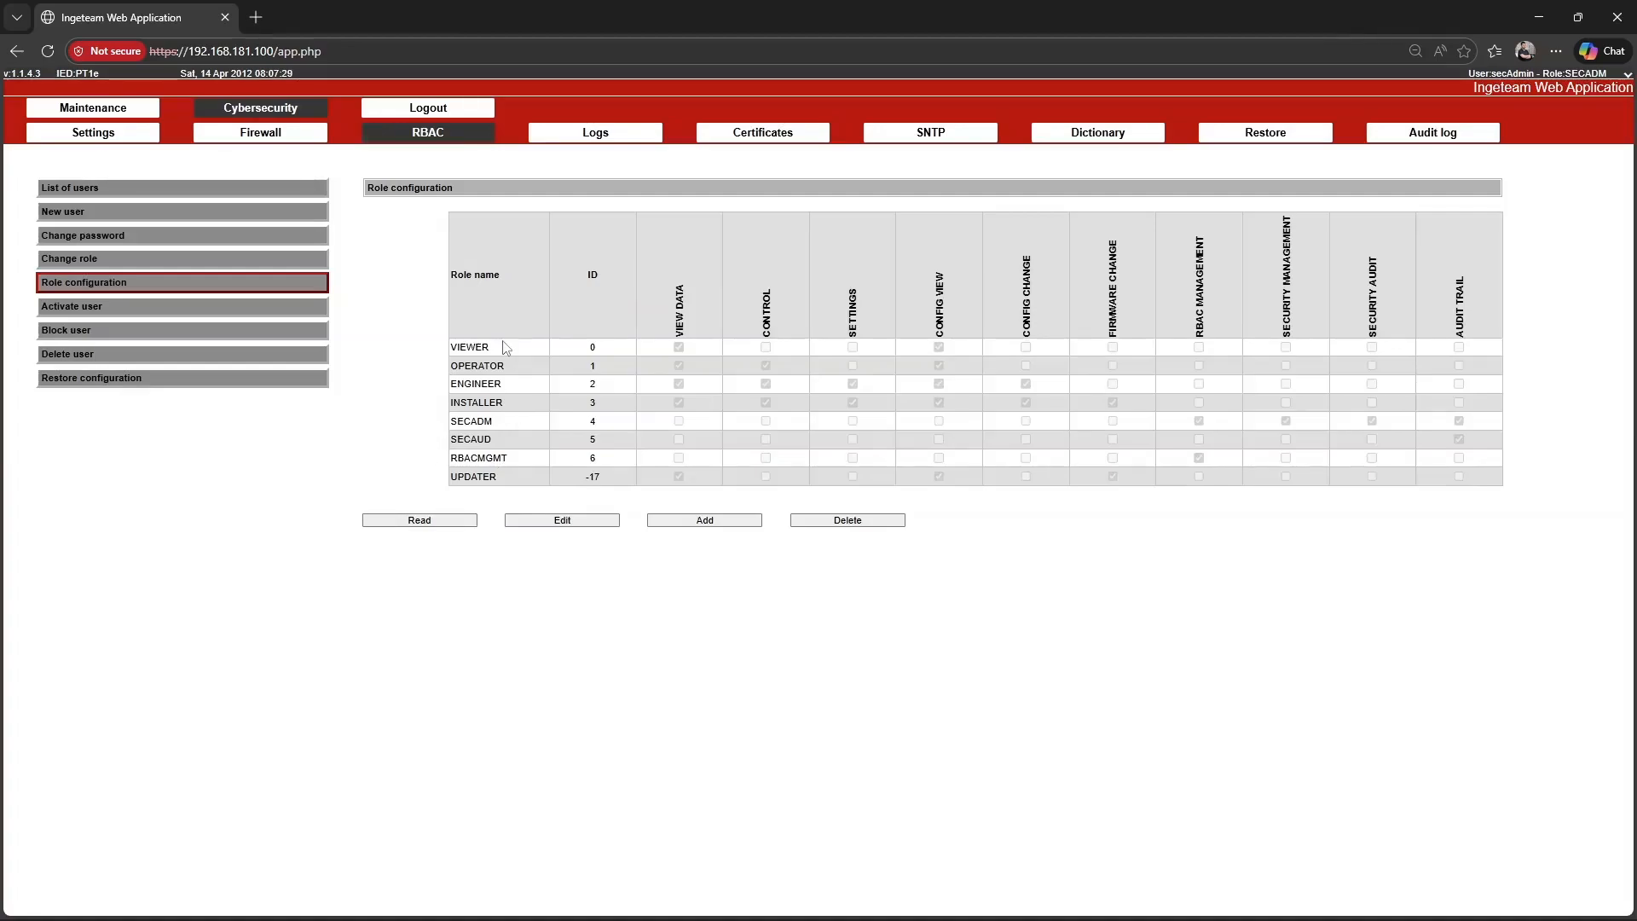
pyautogui.click(196, 188)
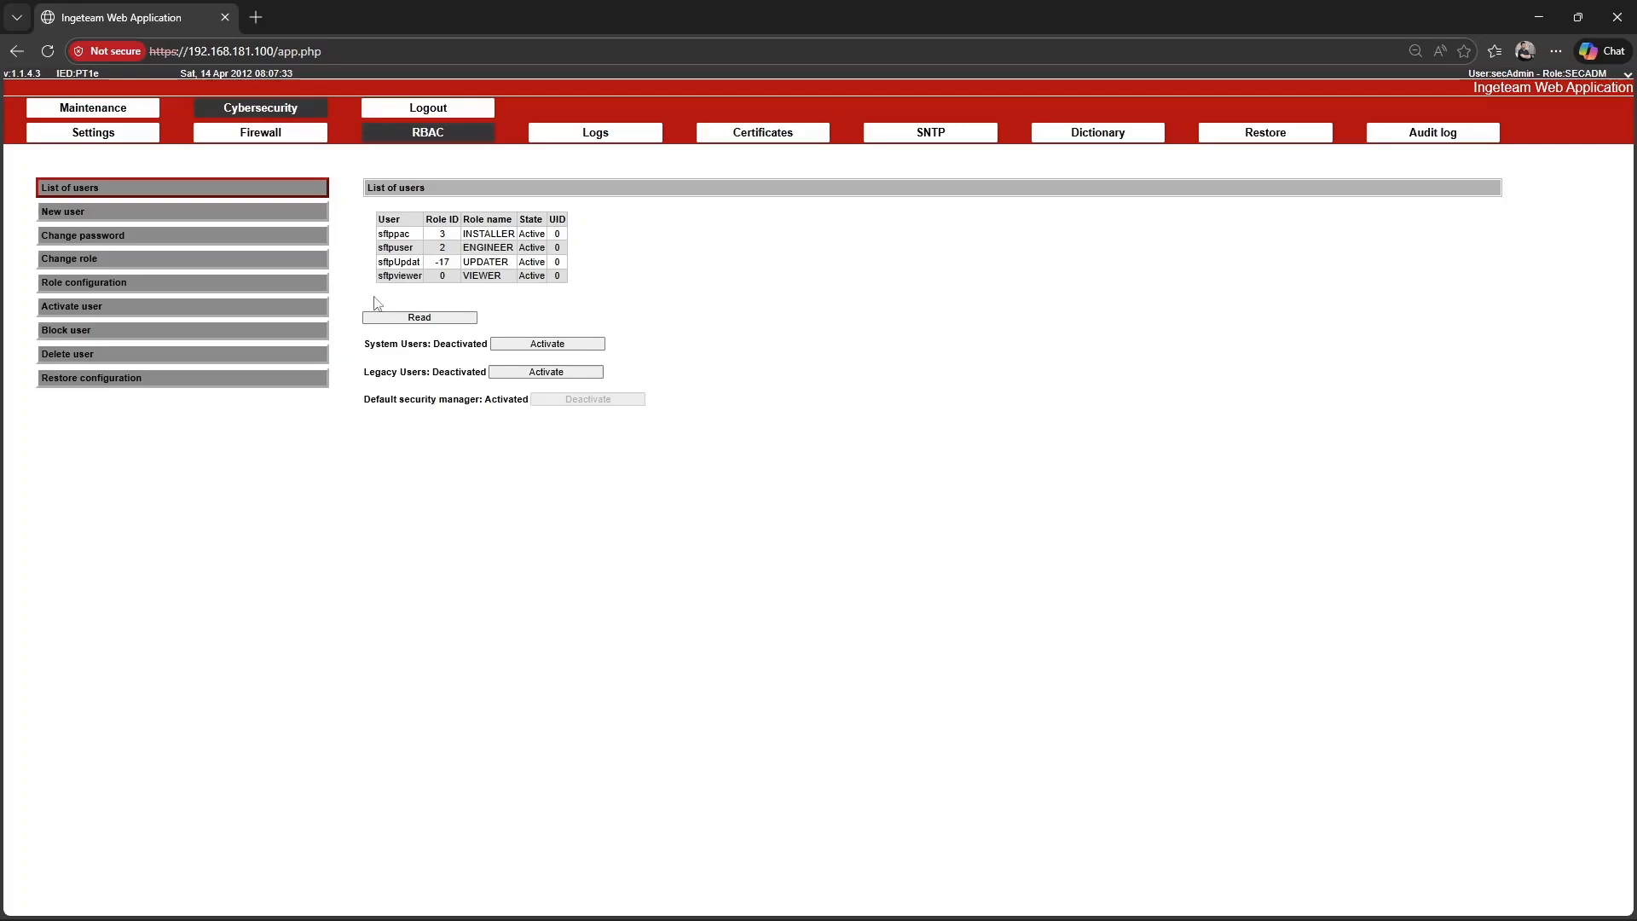
# Open the user activation form and view the users it offers.
pyautogui.click(85, 307)
pyautogui.click(468, 220)
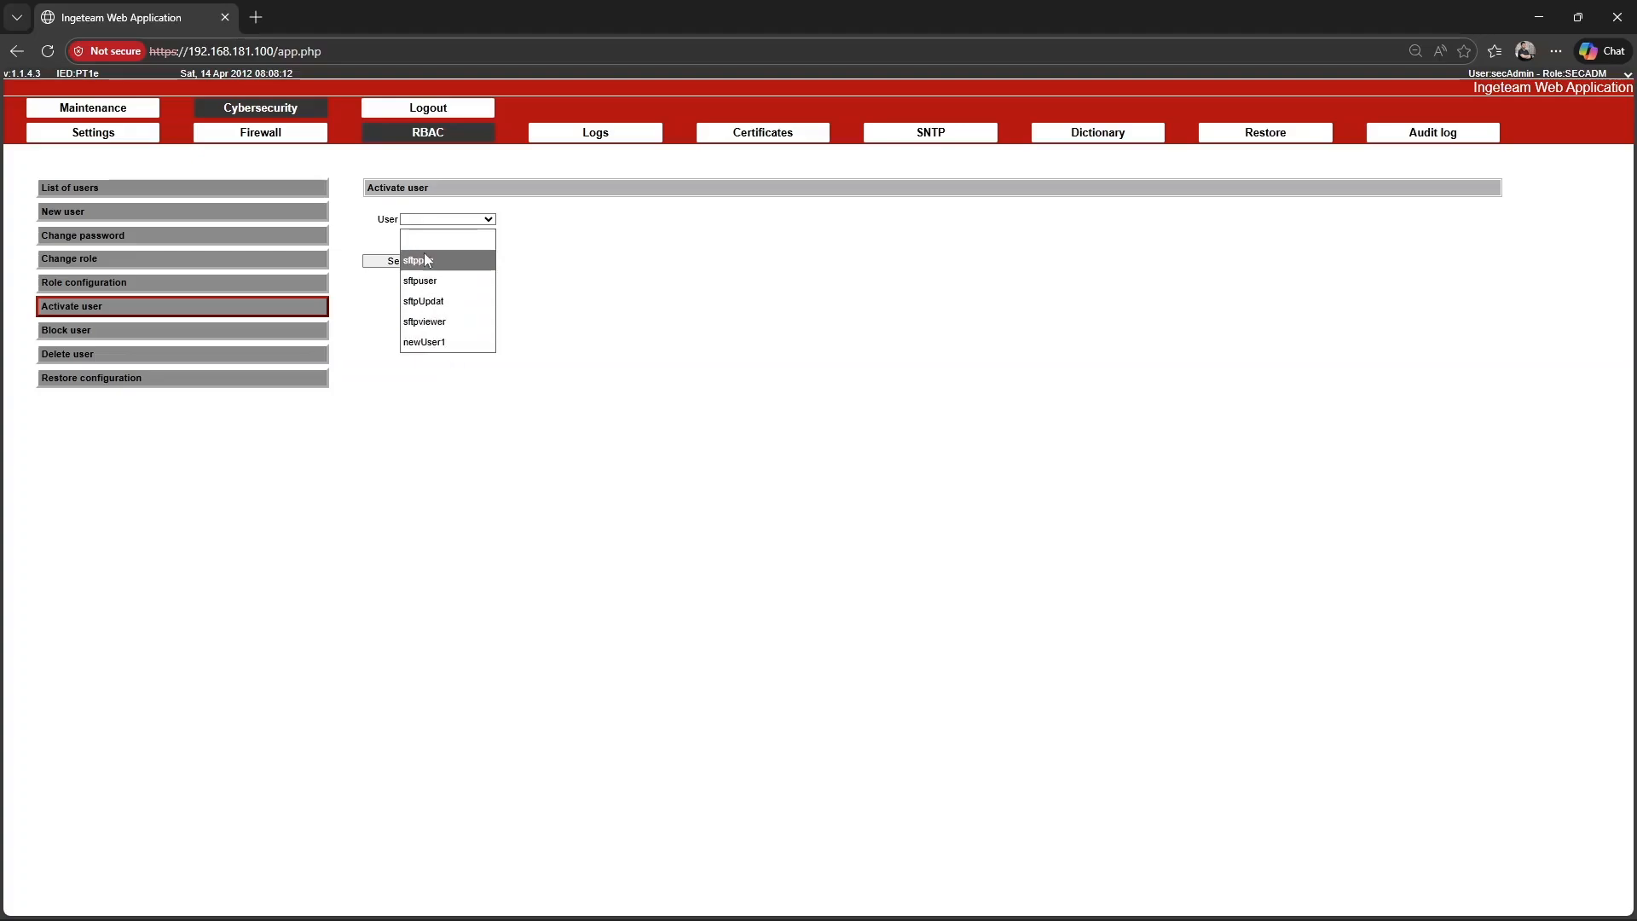
pyautogui.click(432, 395)
# Block the user newUser1 and check its state in the list of users.
pyautogui.click(174, 326)
pyautogui.click(452, 220)
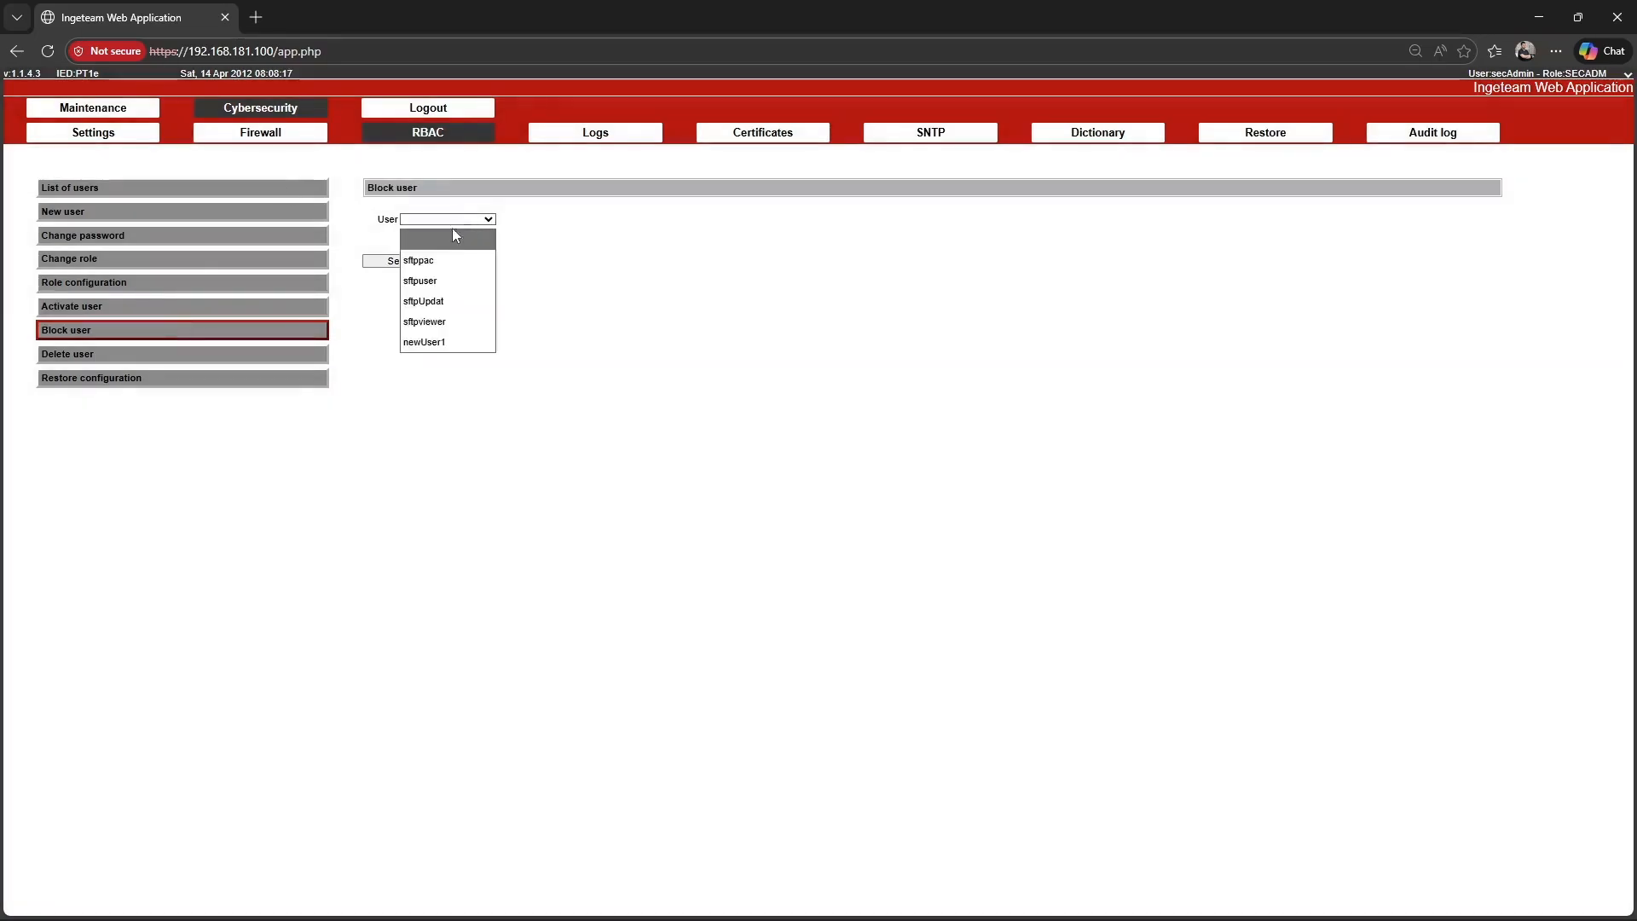
pyautogui.click(430, 342)
pyautogui.click(408, 261)
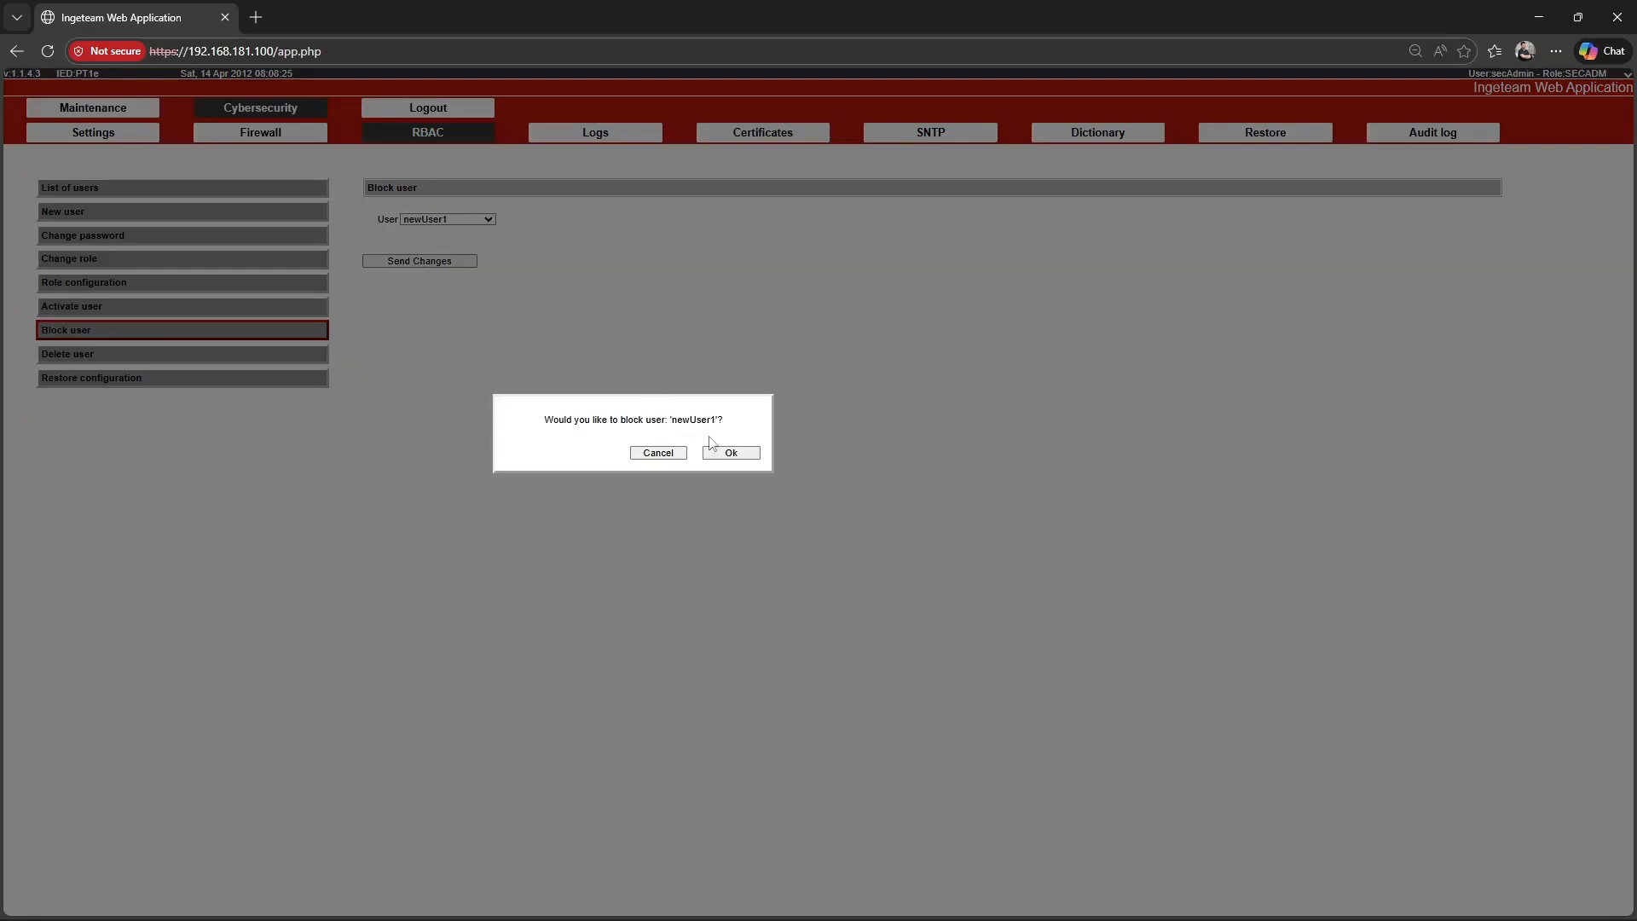
pyautogui.click(716, 450)
pyautogui.click(729, 452)
pyautogui.click(133, 189)
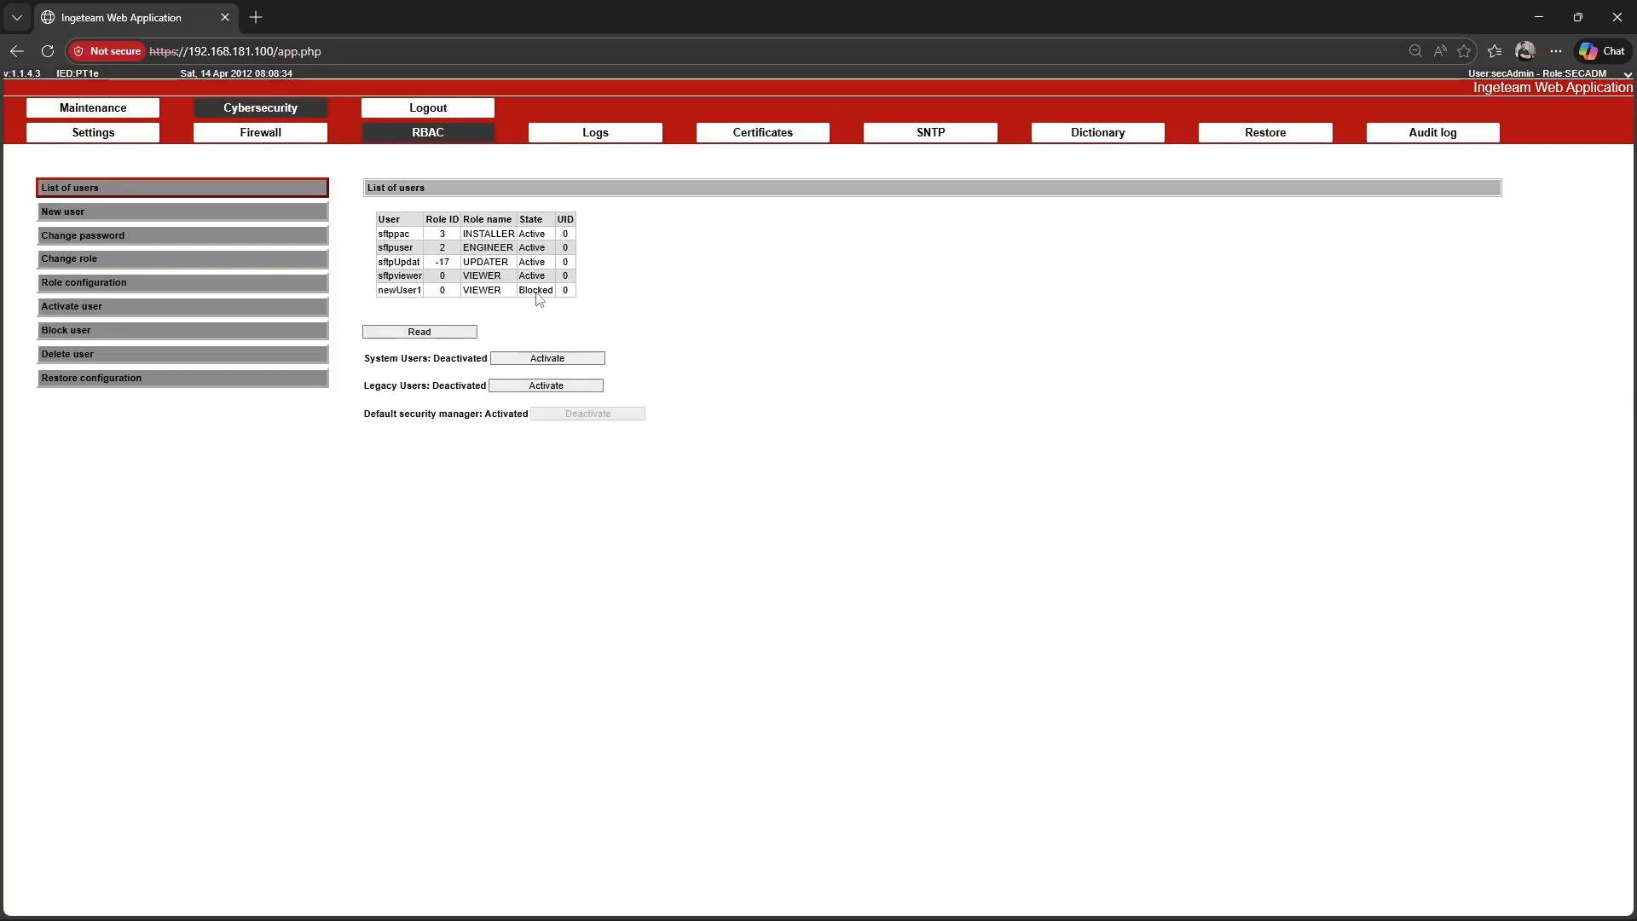
# Delete the user newUser1 and confirm the deletion.
pyautogui.click(285, 353)
pyautogui.click(489, 219)
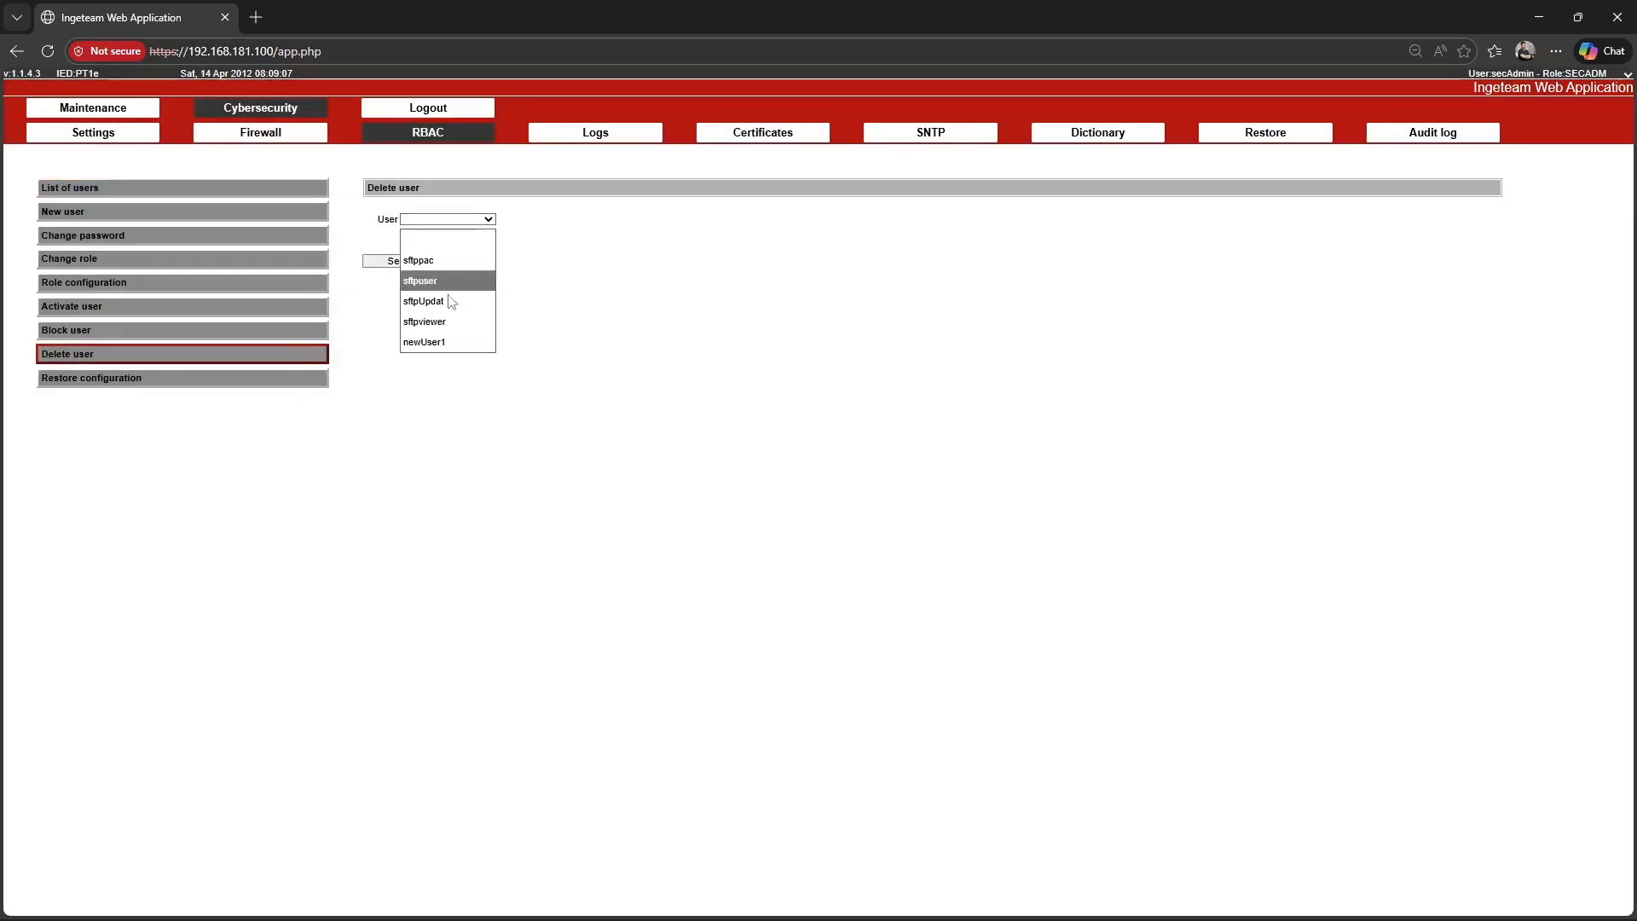
pyautogui.click(437, 342)
pyautogui.click(419, 262)
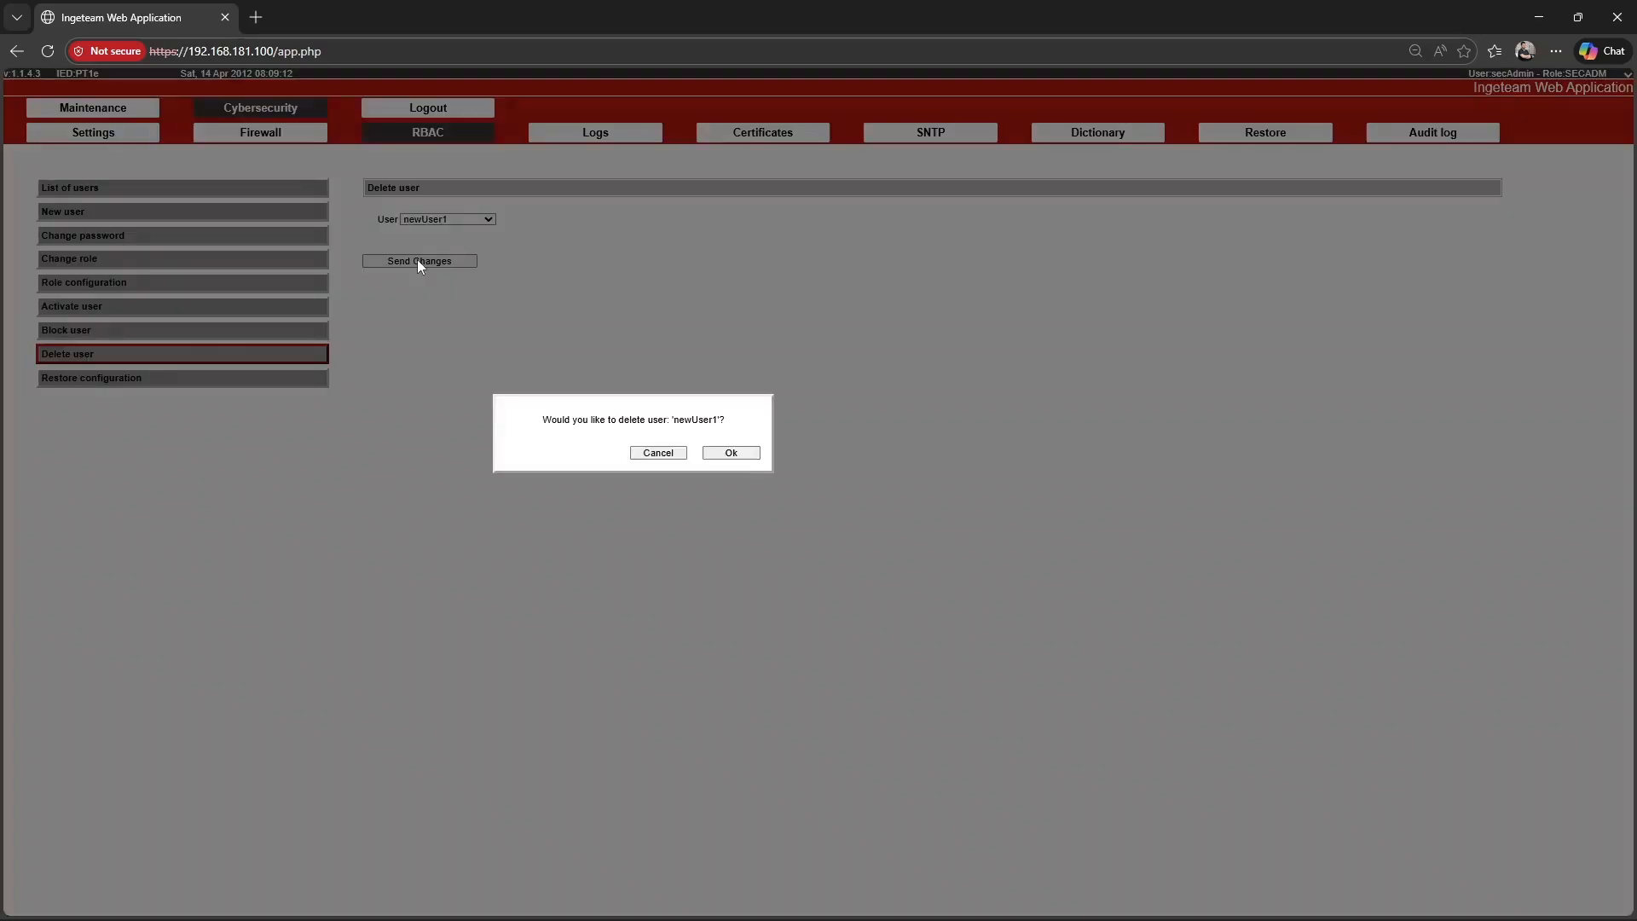
pyautogui.click(738, 453)
pyautogui.click(740, 452)
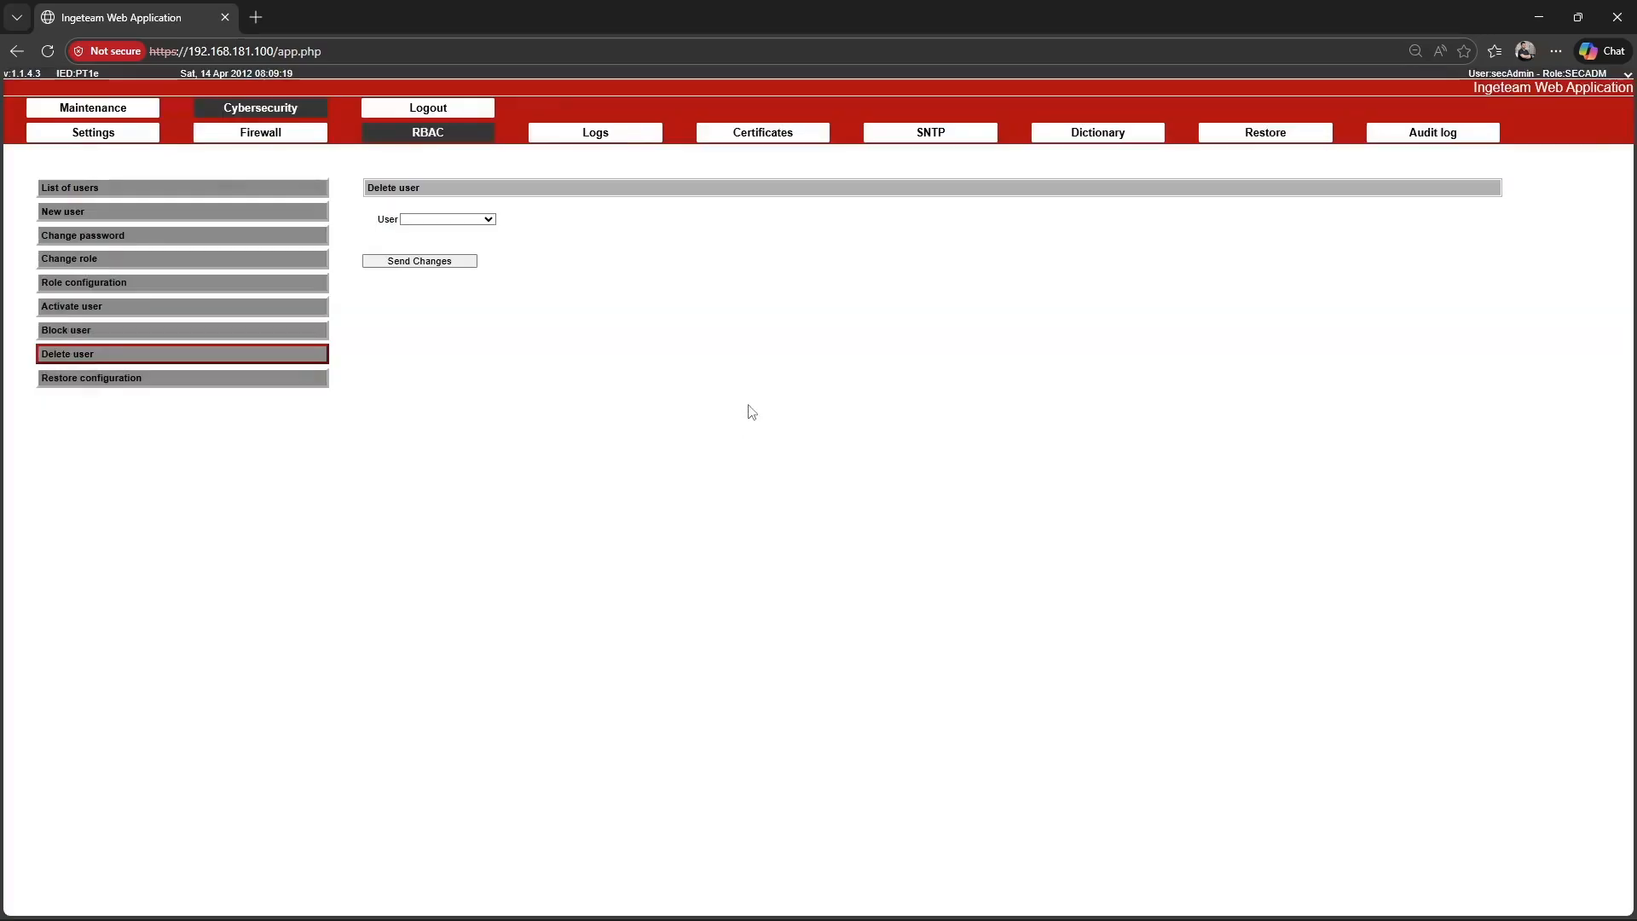
# Restore the RBAC configuration to factory settings, copying the displayed number into the Confirm Number field and accepting the device restart.
pyautogui.click(271, 380)
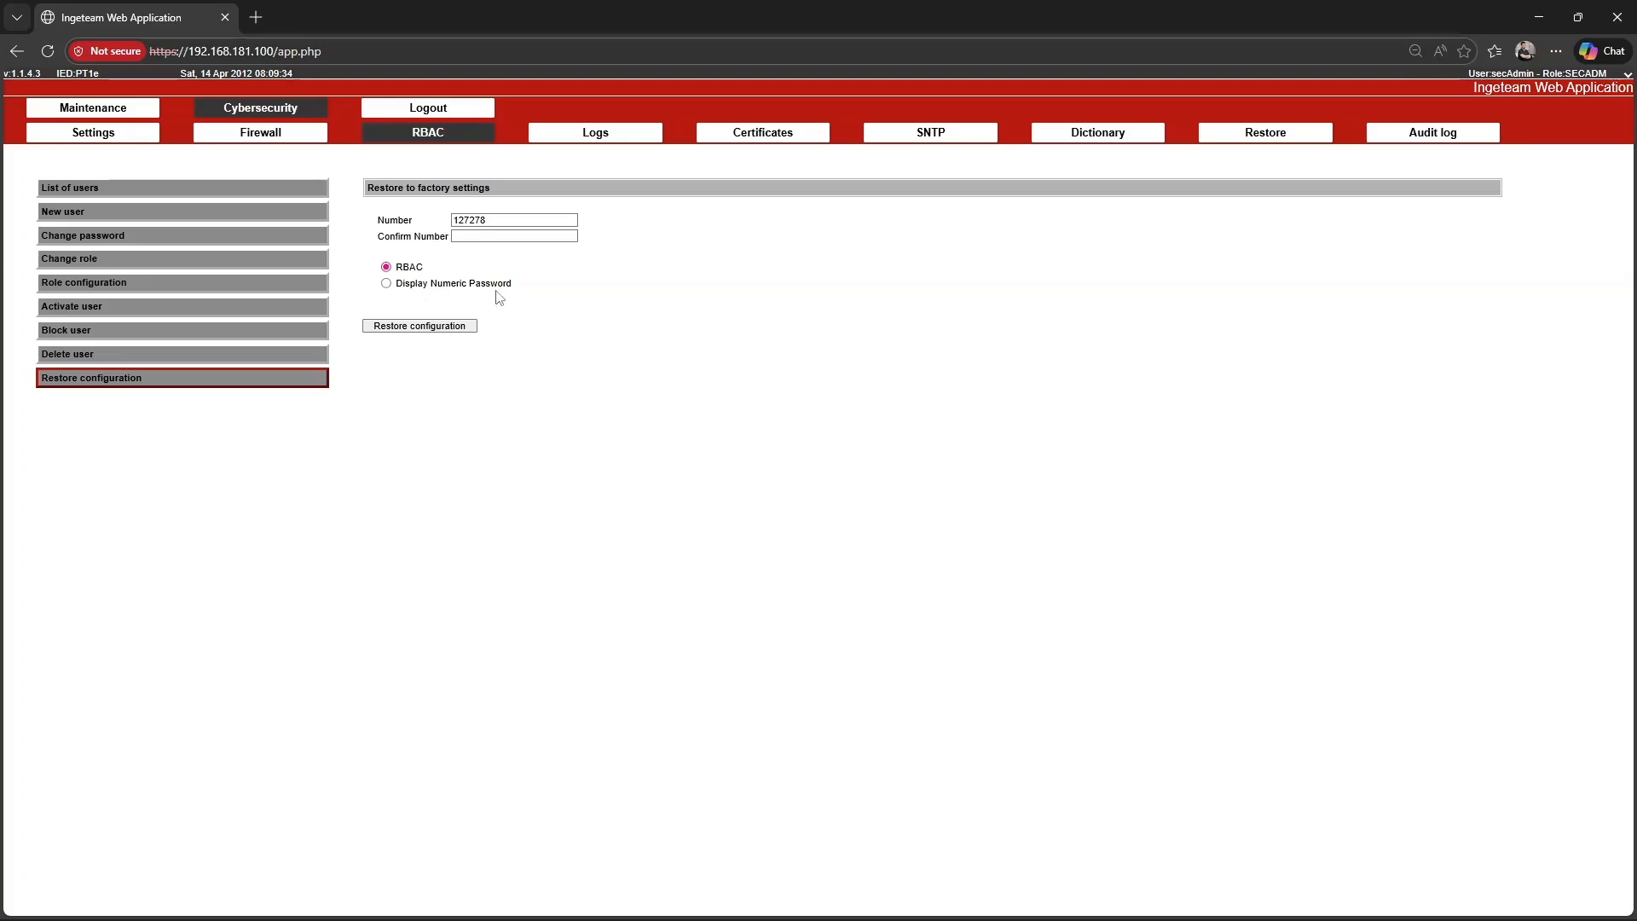
pyautogui.moveTo(520, 221); pyautogui.dragTo(420, 221)
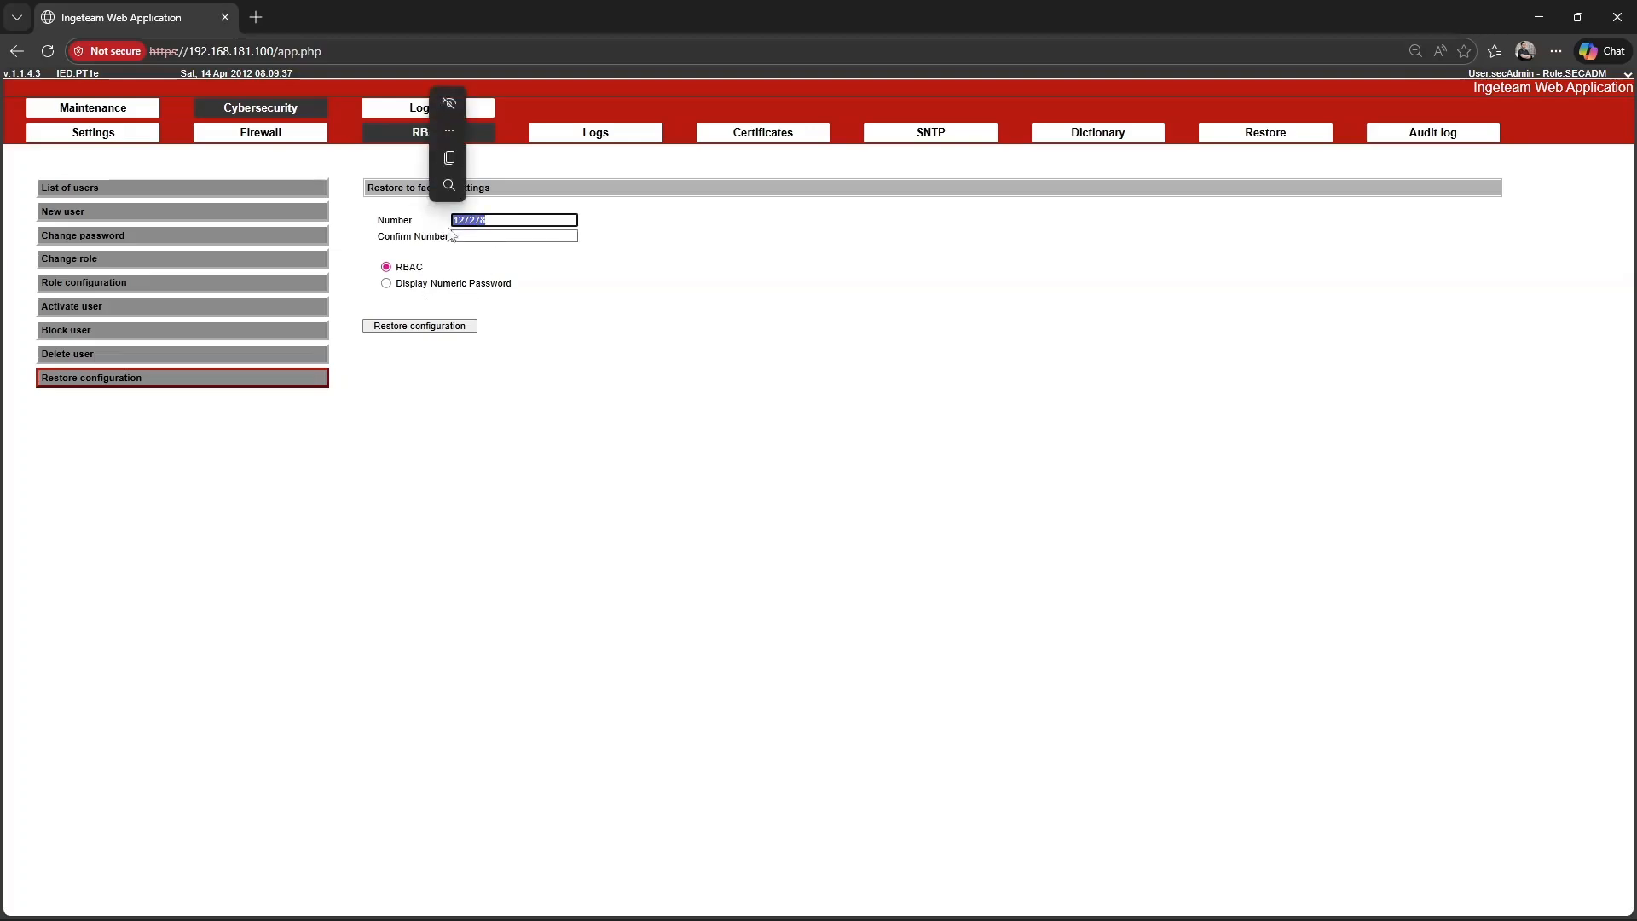
pyautogui.hotkey('ctrl', 'c')
pyautogui.click(512, 237)
pyautogui.hotkey('ctrl', 'v')
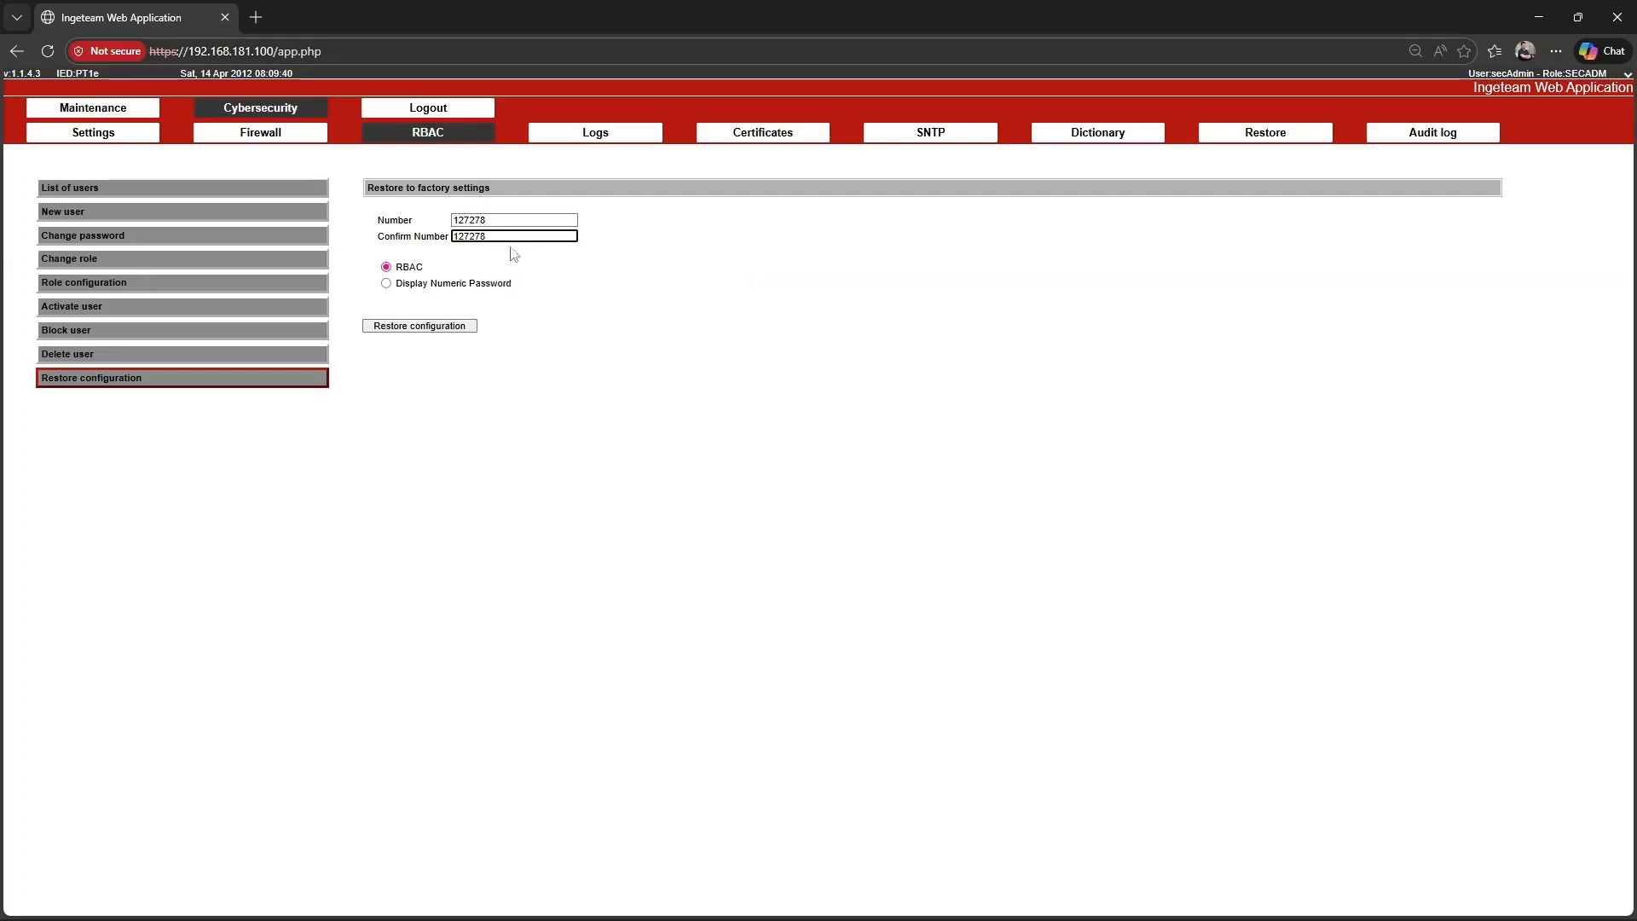
pyautogui.click(432, 331)
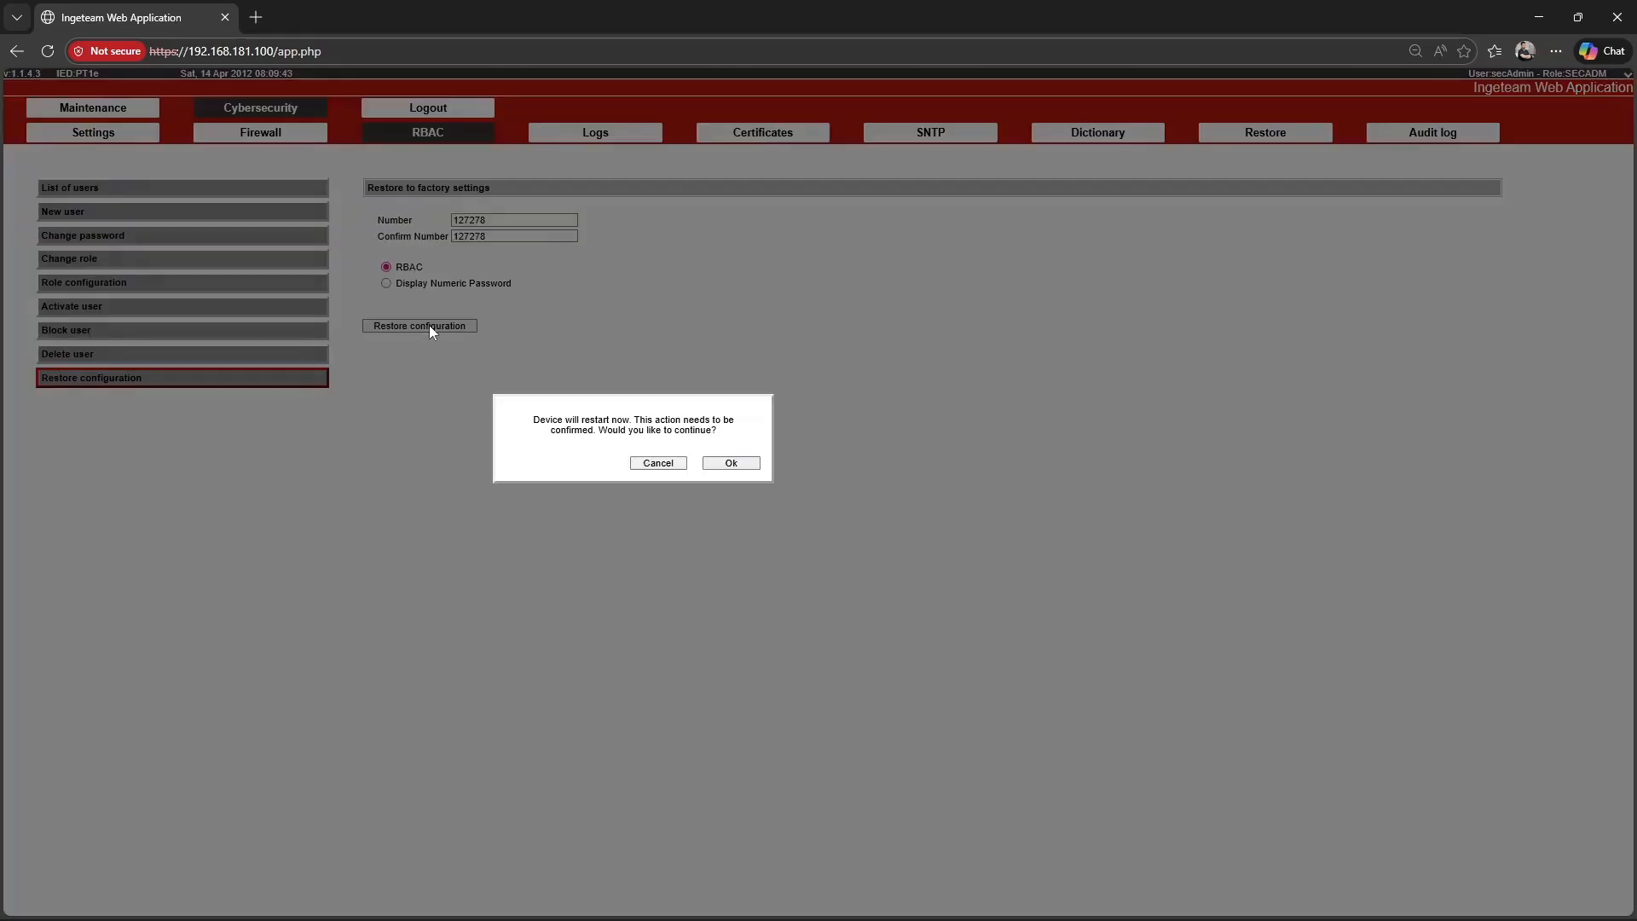
pyautogui.click(738, 465)
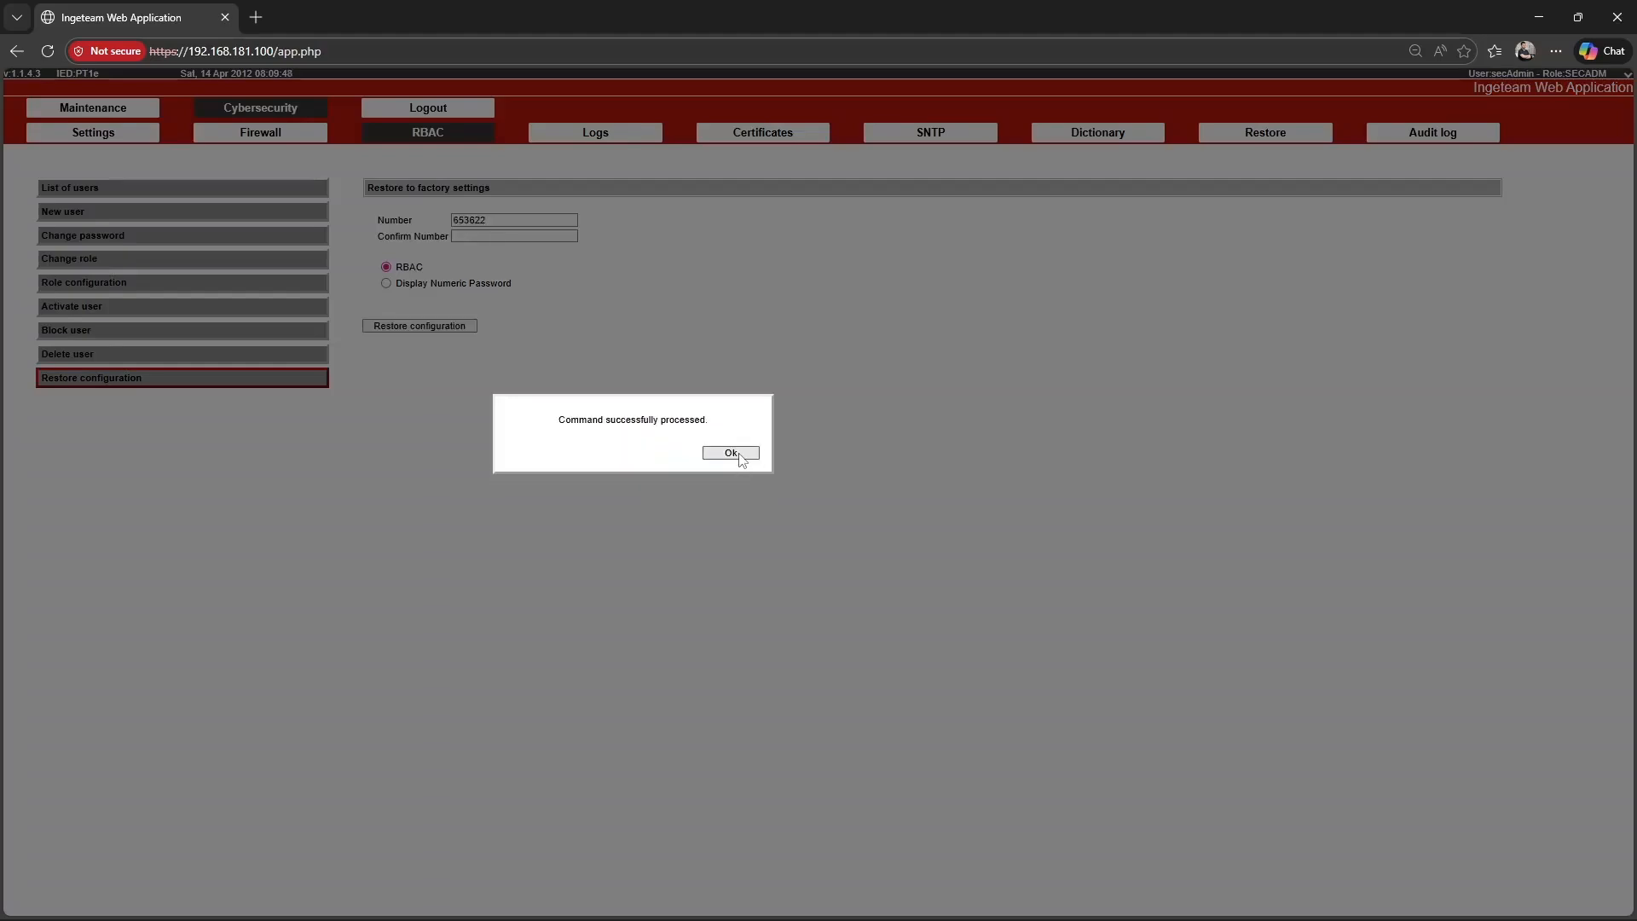
pyautogui.click(734, 452)
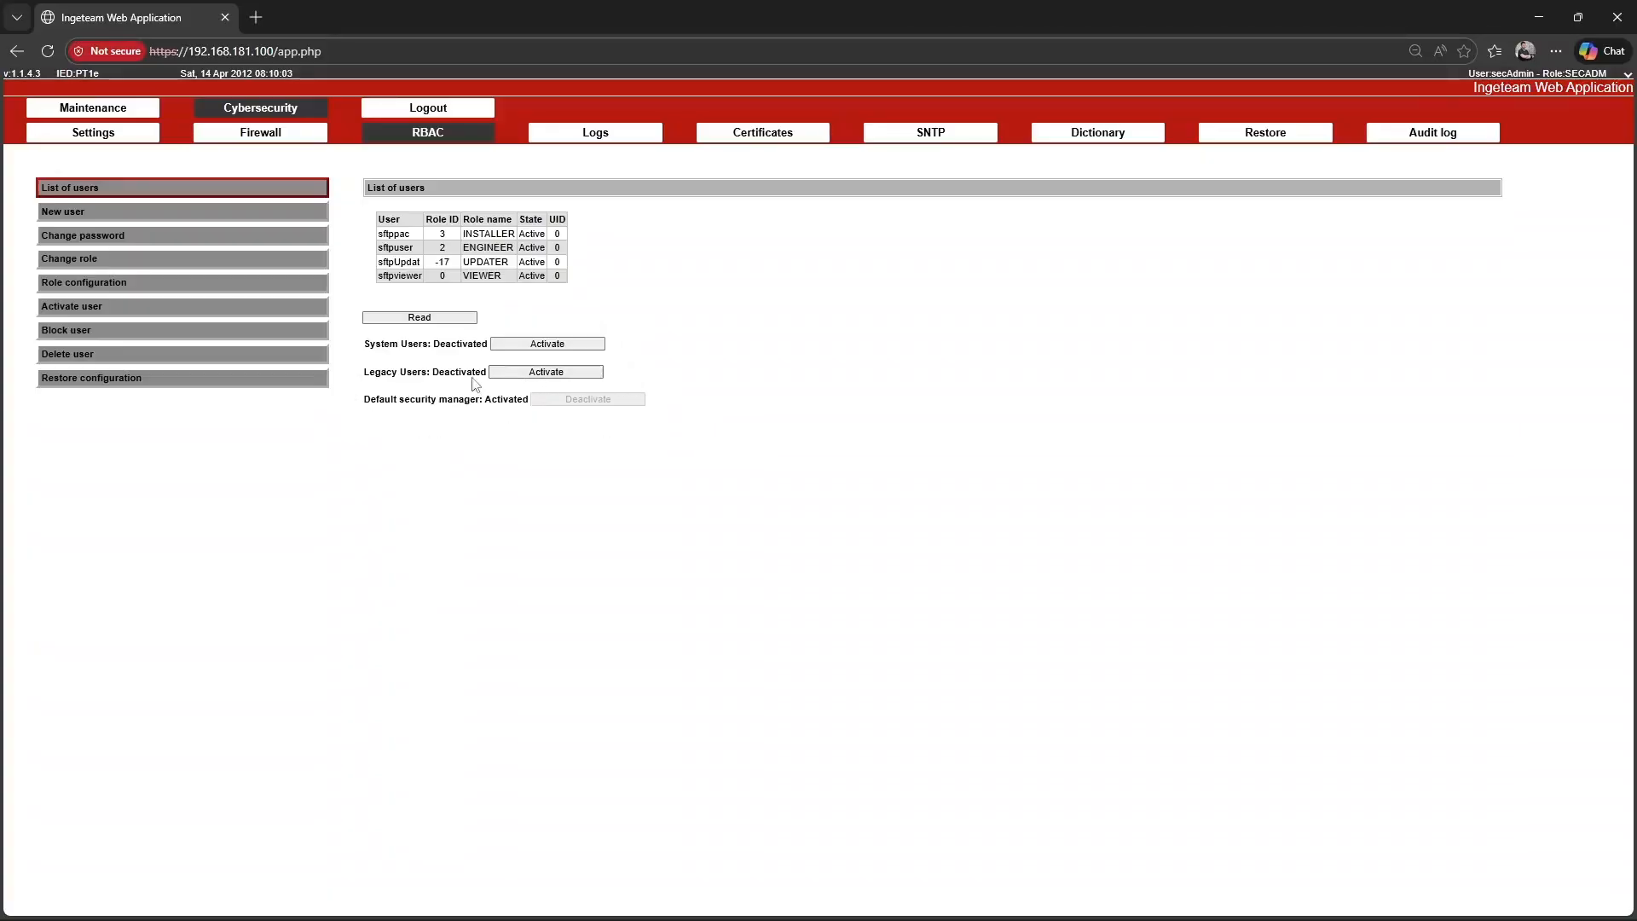
# Fill in a new user named newSecAdmin and assign it the SECADM role.
pyautogui.click(114, 213)
pyautogui.click(475, 220)
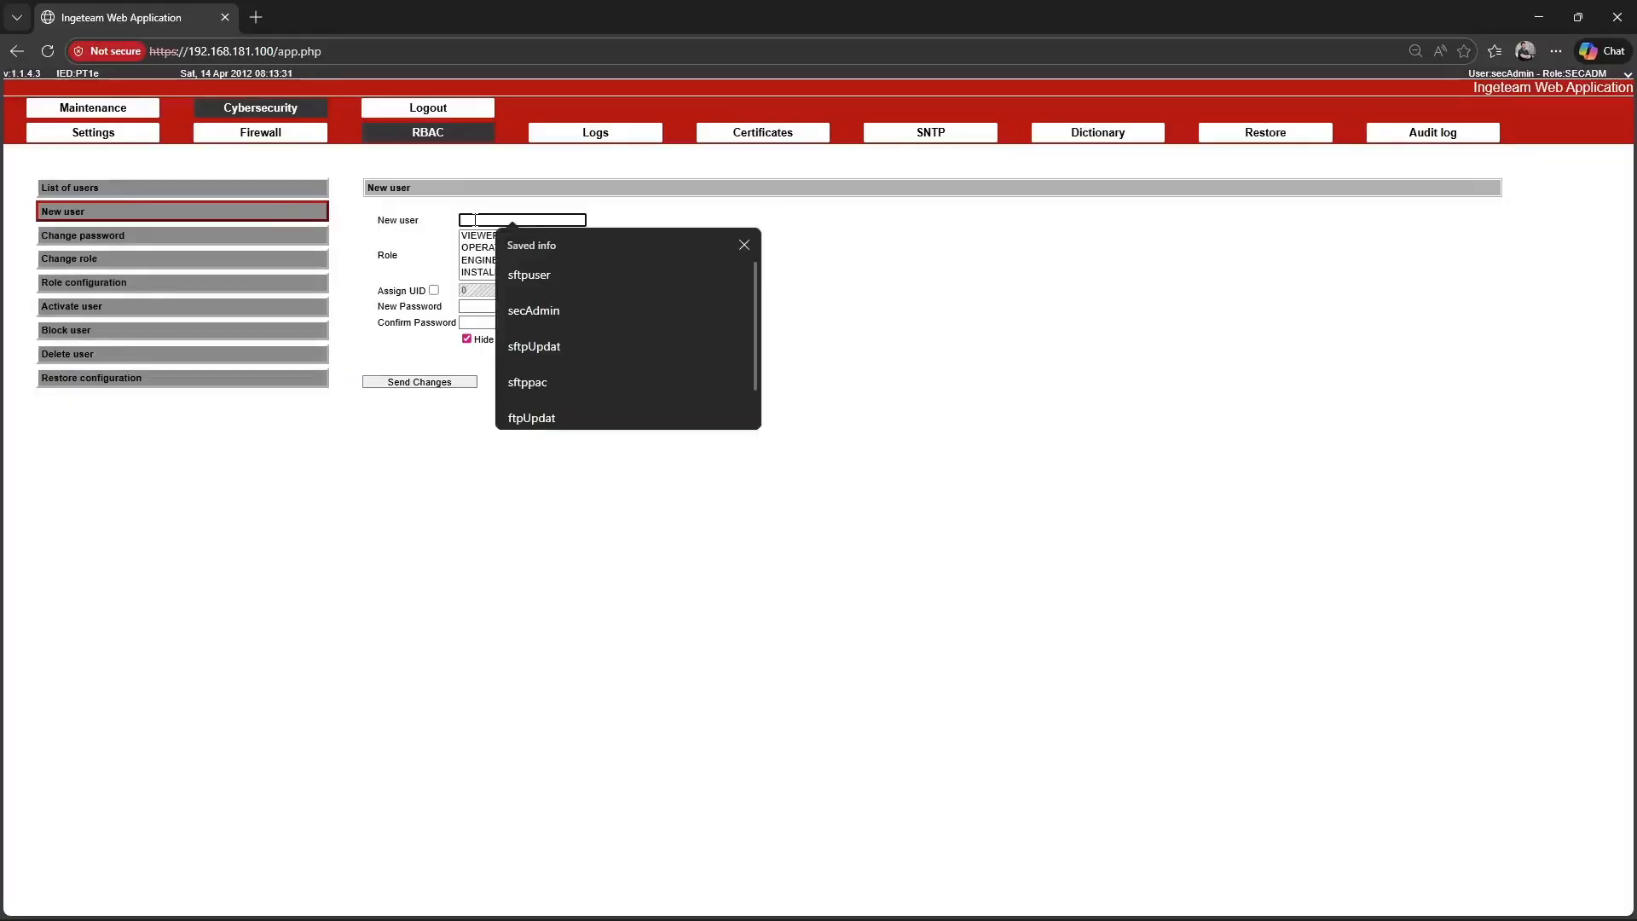
pyautogui.write('new')
pyautogui.press('Tab')
pyautogui.scroll(-1, 507, 259)
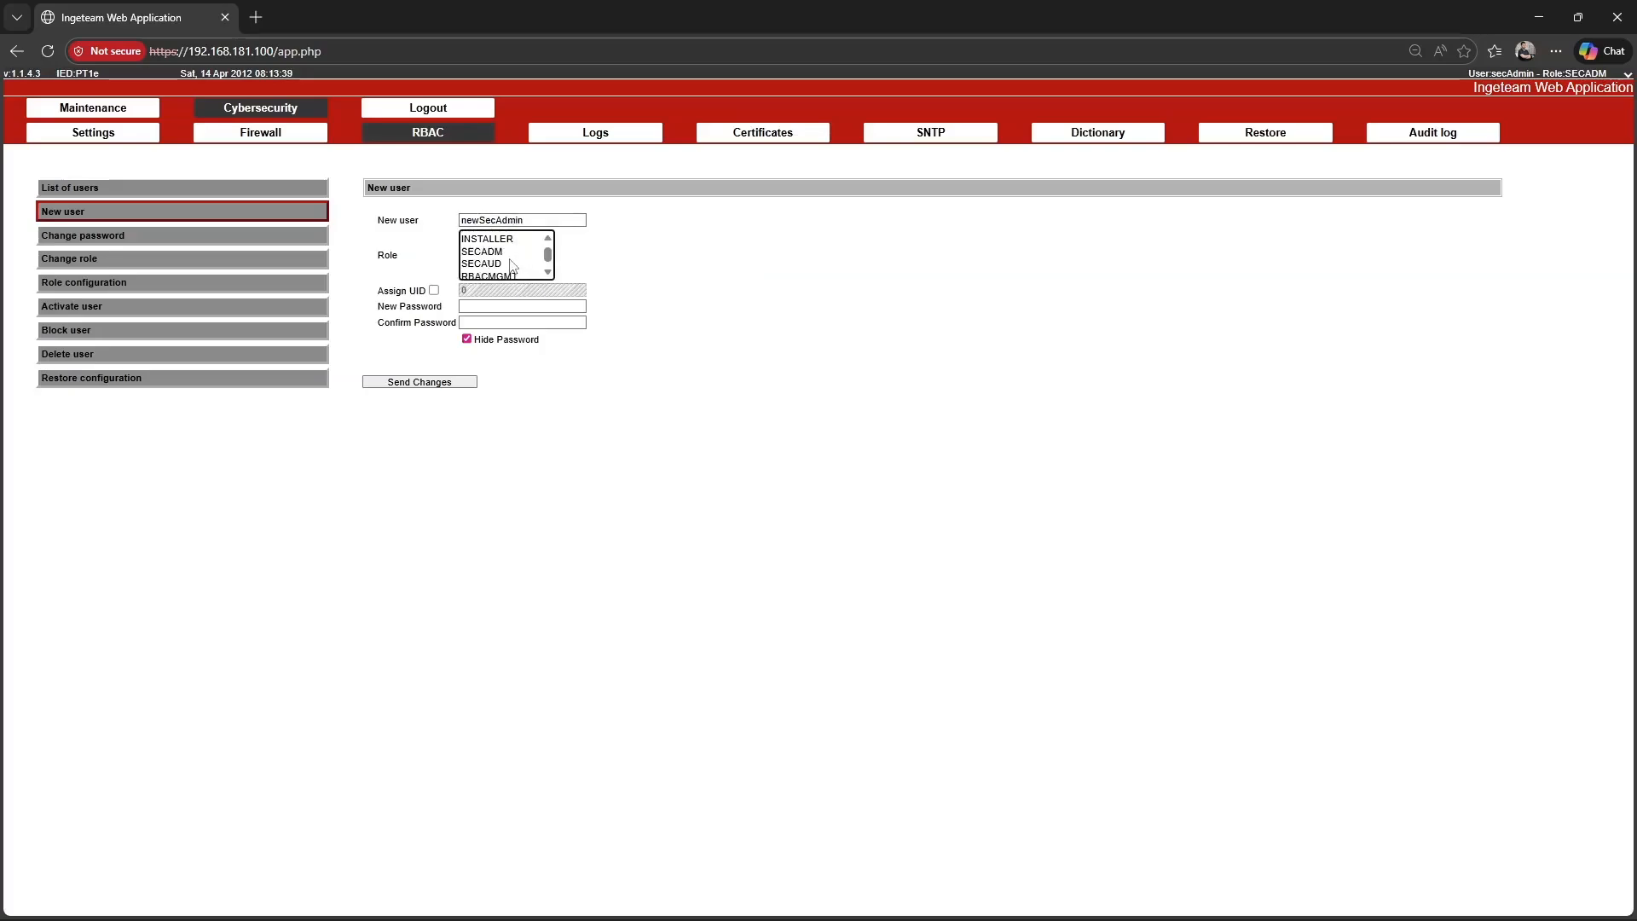
pyautogui.click(500, 252)
# Enter and confirm the new user's password, send the changes to create newSecAdmin, and open the list of users.
pyautogui.click(485, 309)
pyautogui.write('••••••••••••••••')
pyautogui.press('Tab')
pyautogui.write('••••')
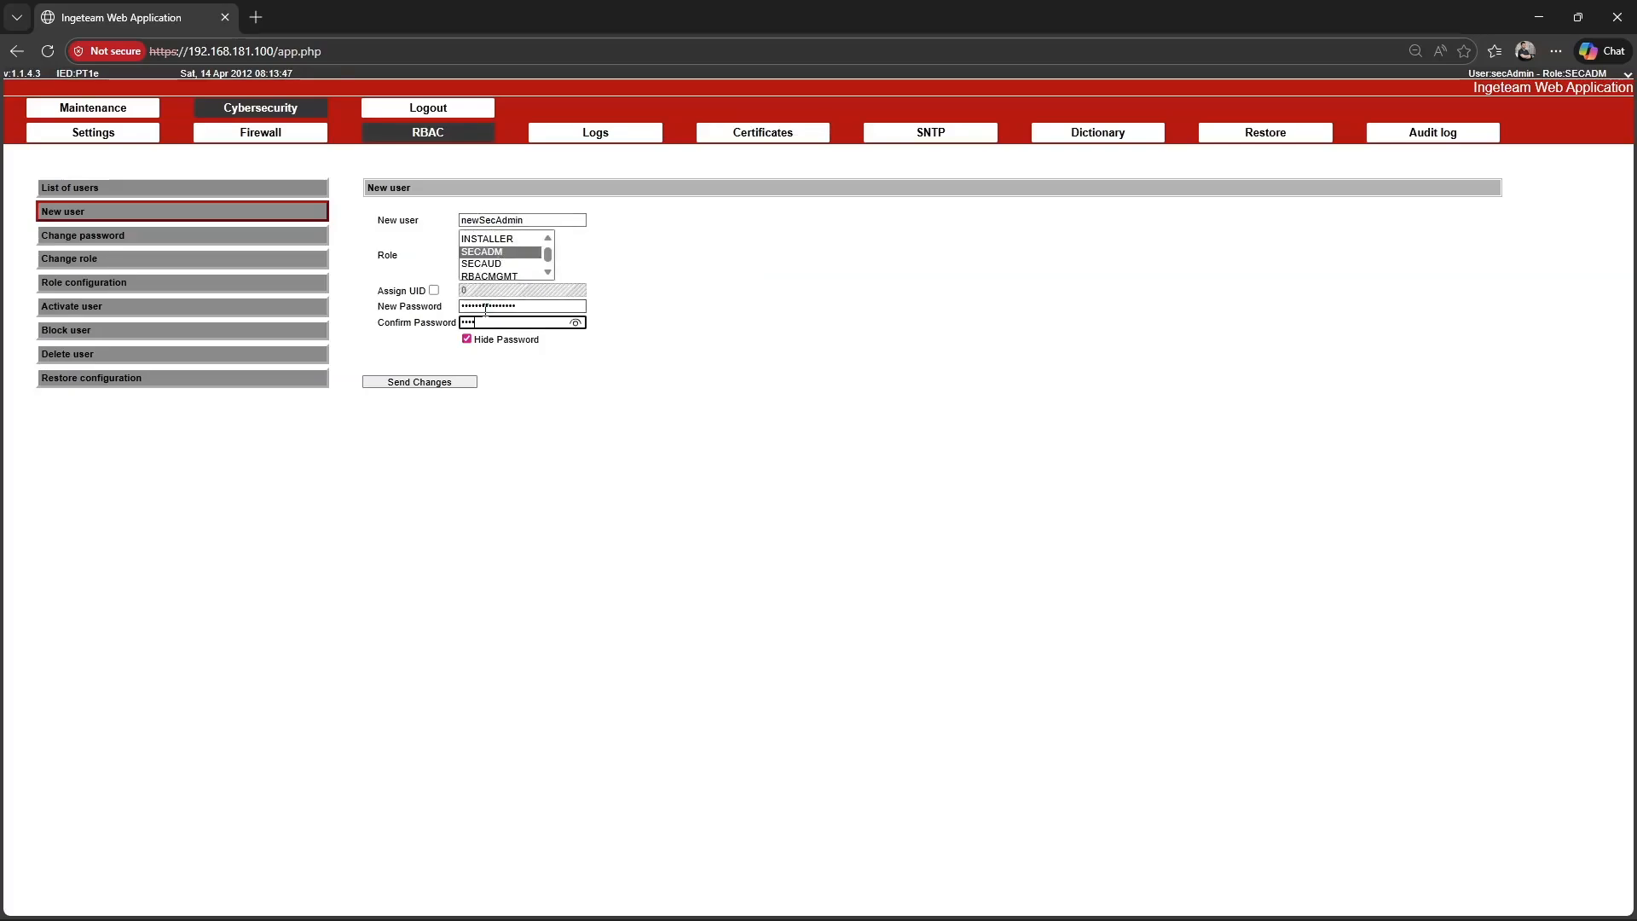
pyautogui.click(419, 381)
pyautogui.click(727, 464)
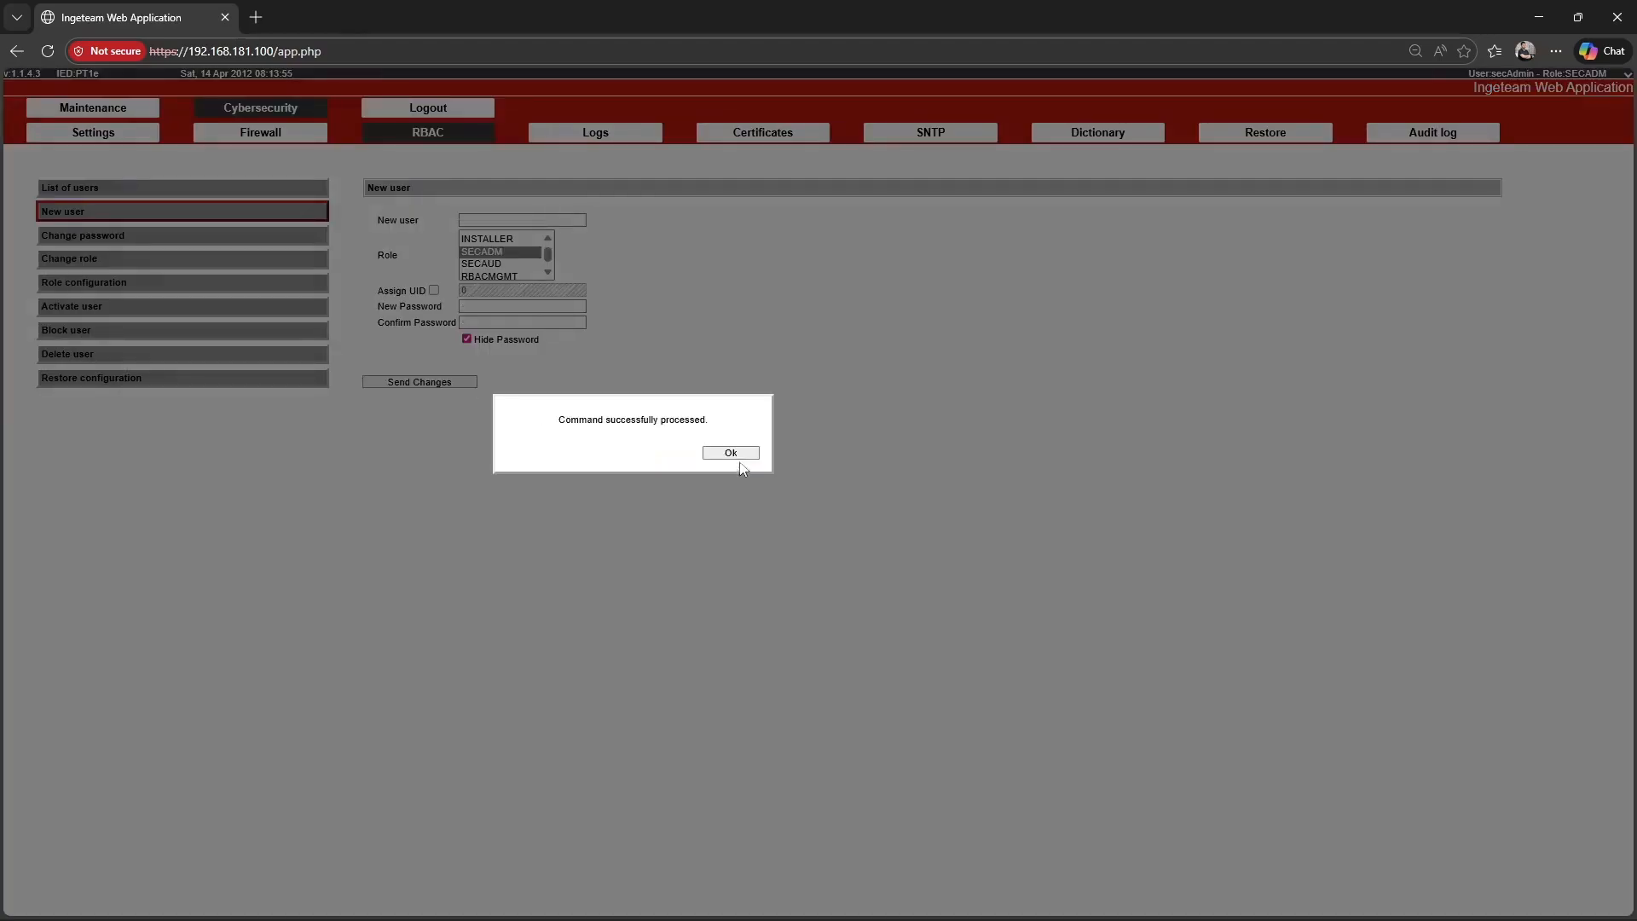
pyautogui.click(730, 452)
pyautogui.click(213, 189)
# Log out and log back in as newSecAdmin with the account password.
pyautogui.click(423, 107)
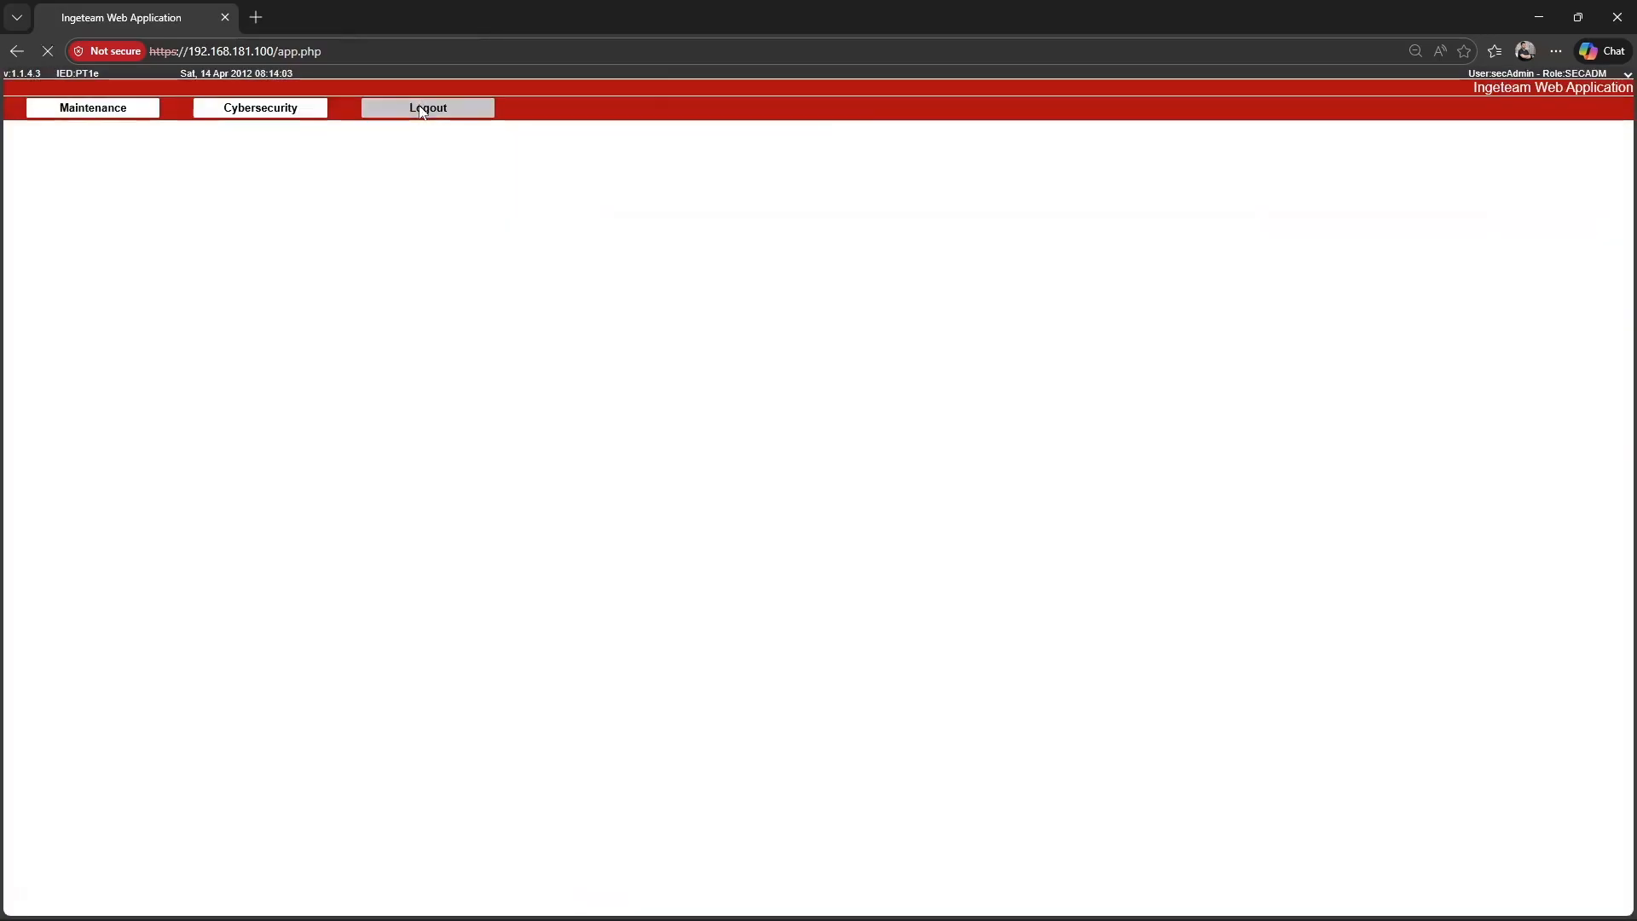
pyautogui.click(262, 203)
pyautogui.write('newSecAdmin')
pyautogui.press('Tab')
pyautogui.write('••••')
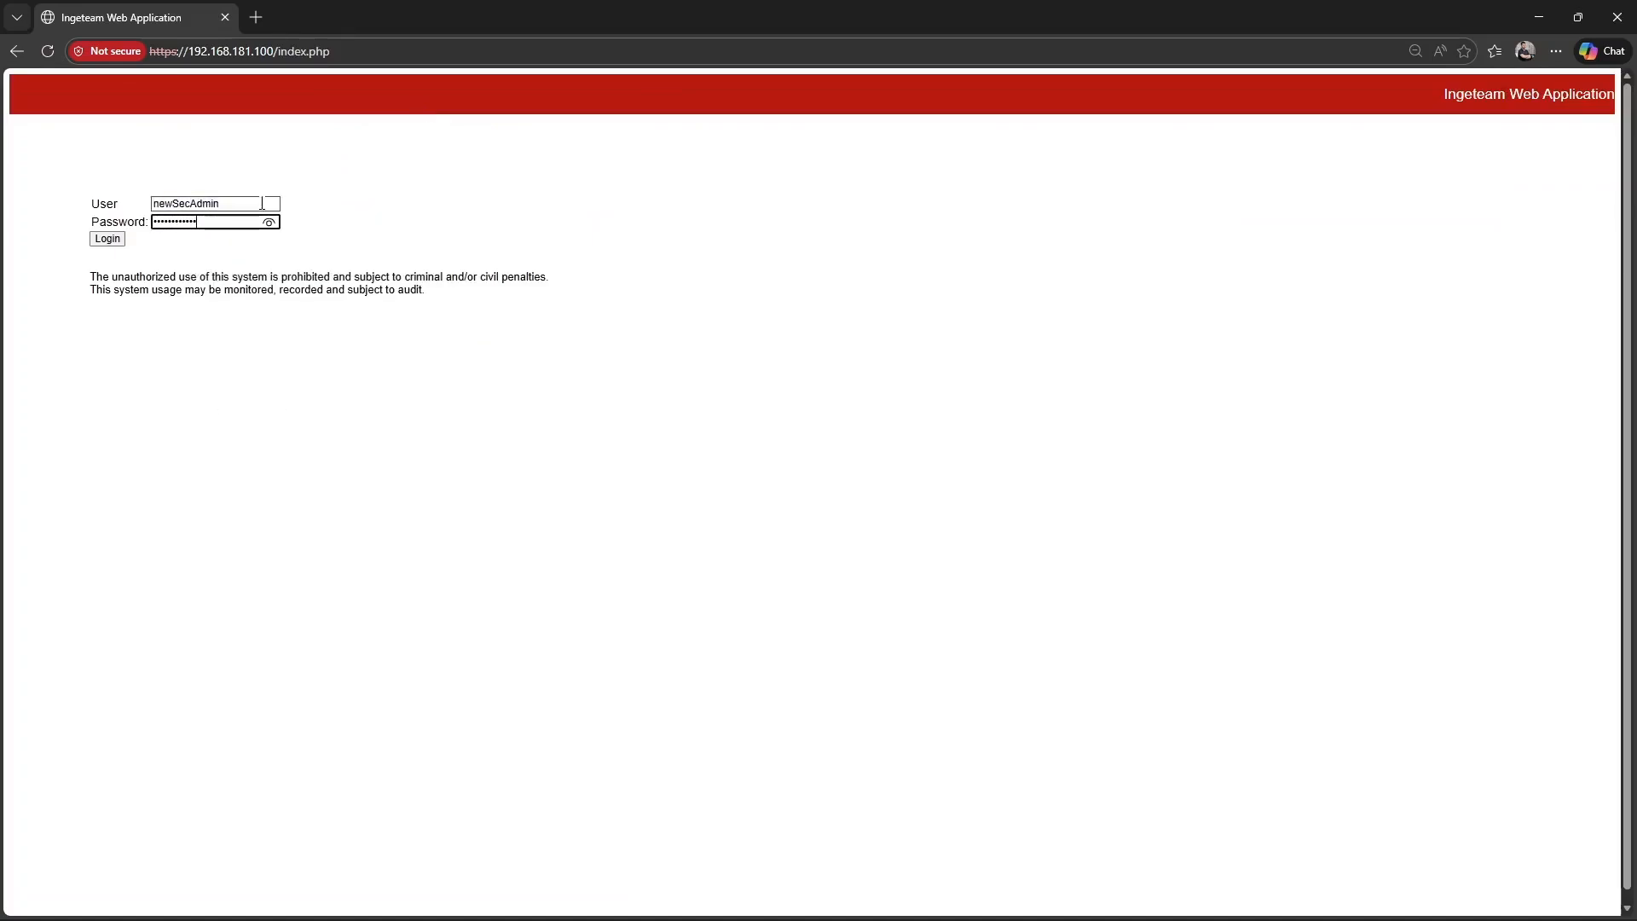
pyautogui.click(120, 242)
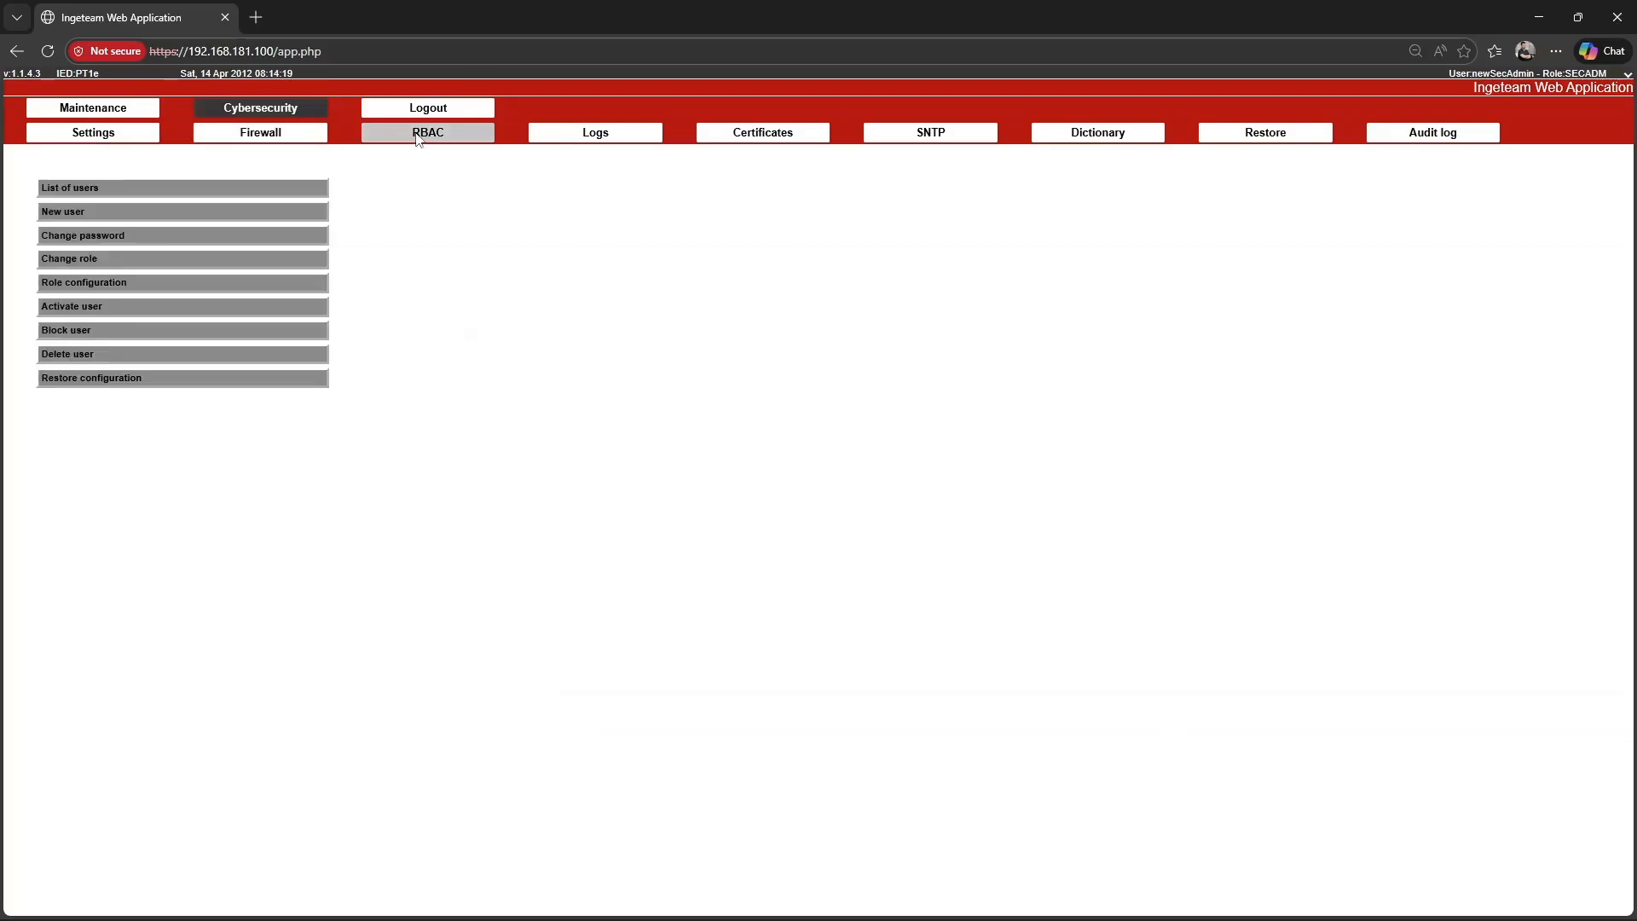
# Deactivate the default security manager from the RBAC list of users and confirm the action.
pyautogui.click(418, 137)
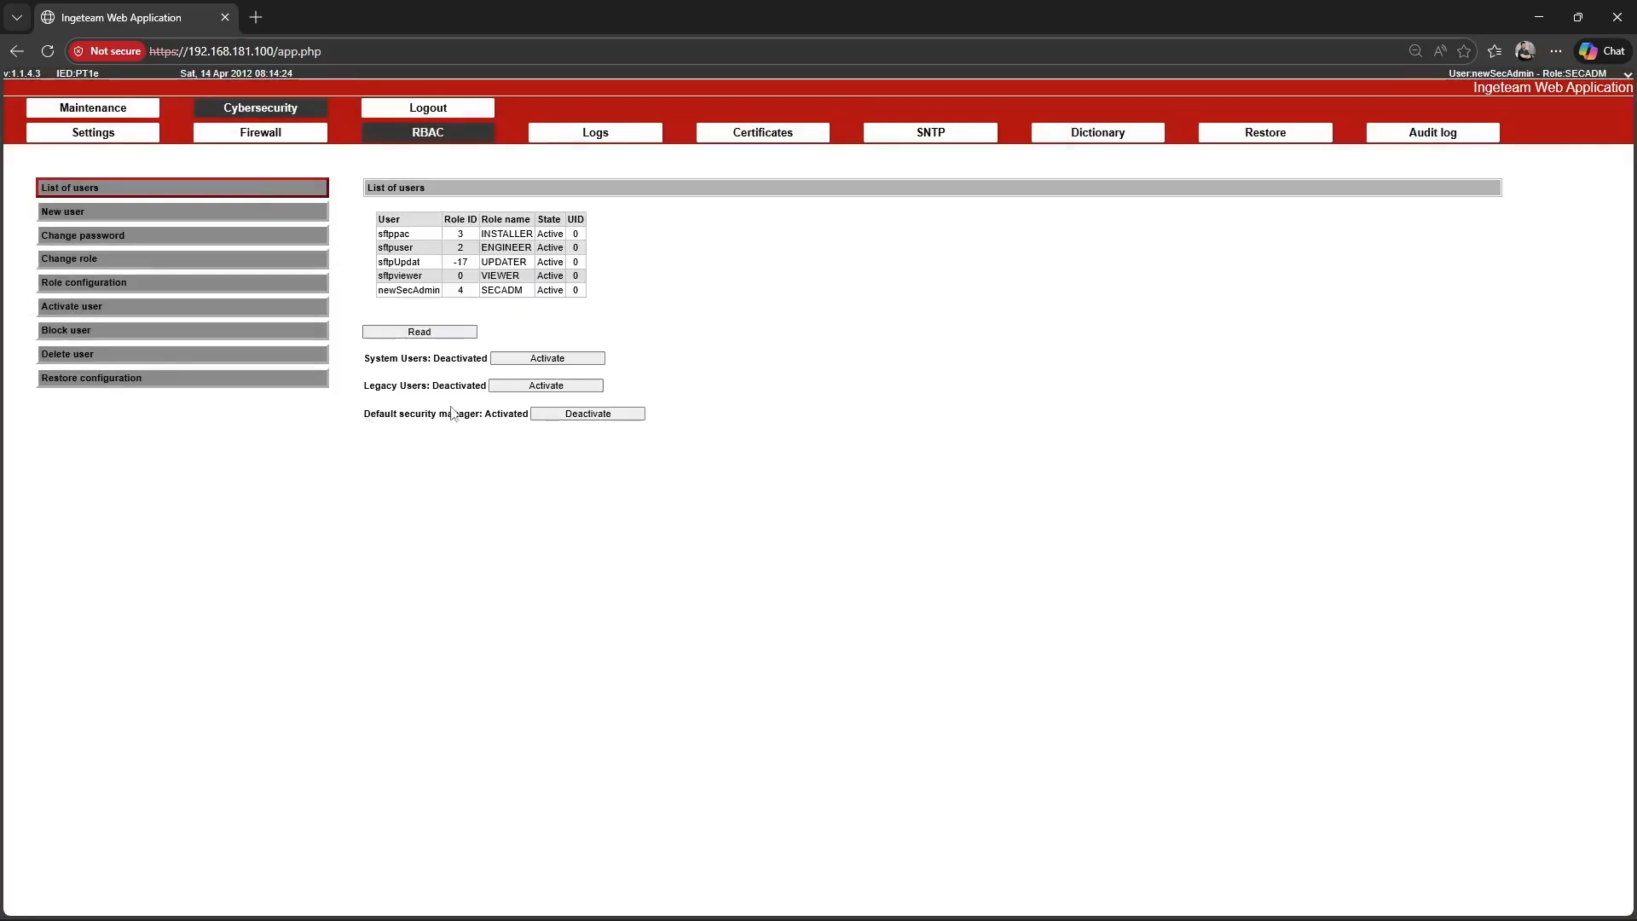
pyautogui.click(587, 414)
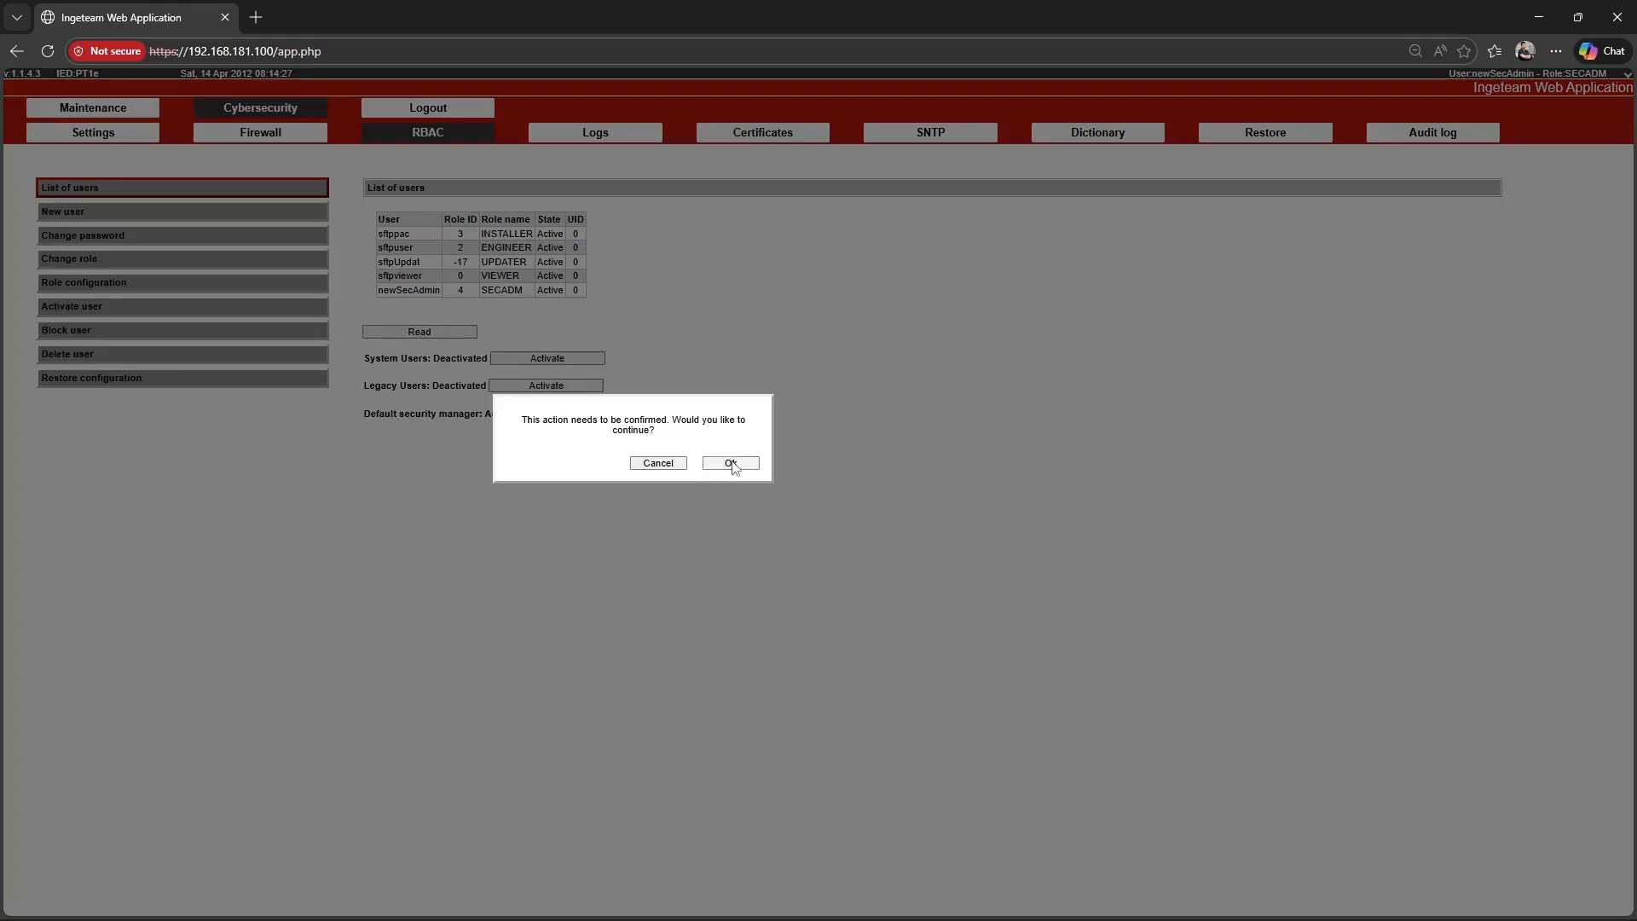
pyautogui.click(731, 464)
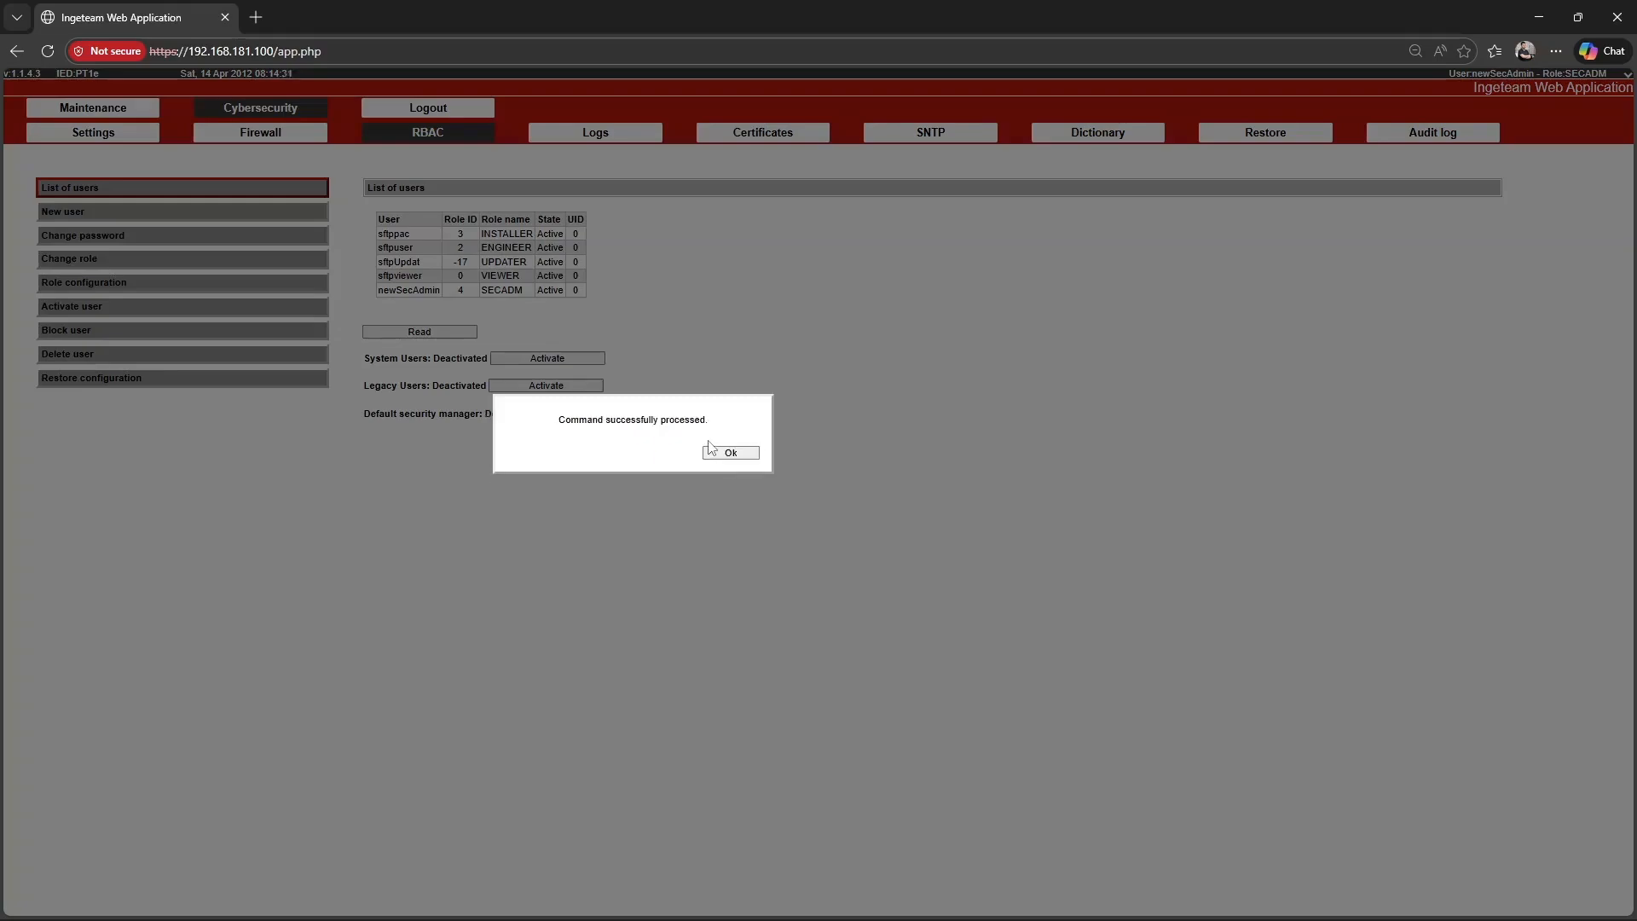
pyautogui.click(710, 447)
# Log out and try to log in as secAdmin with the account password.
pyautogui.click(448, 111)
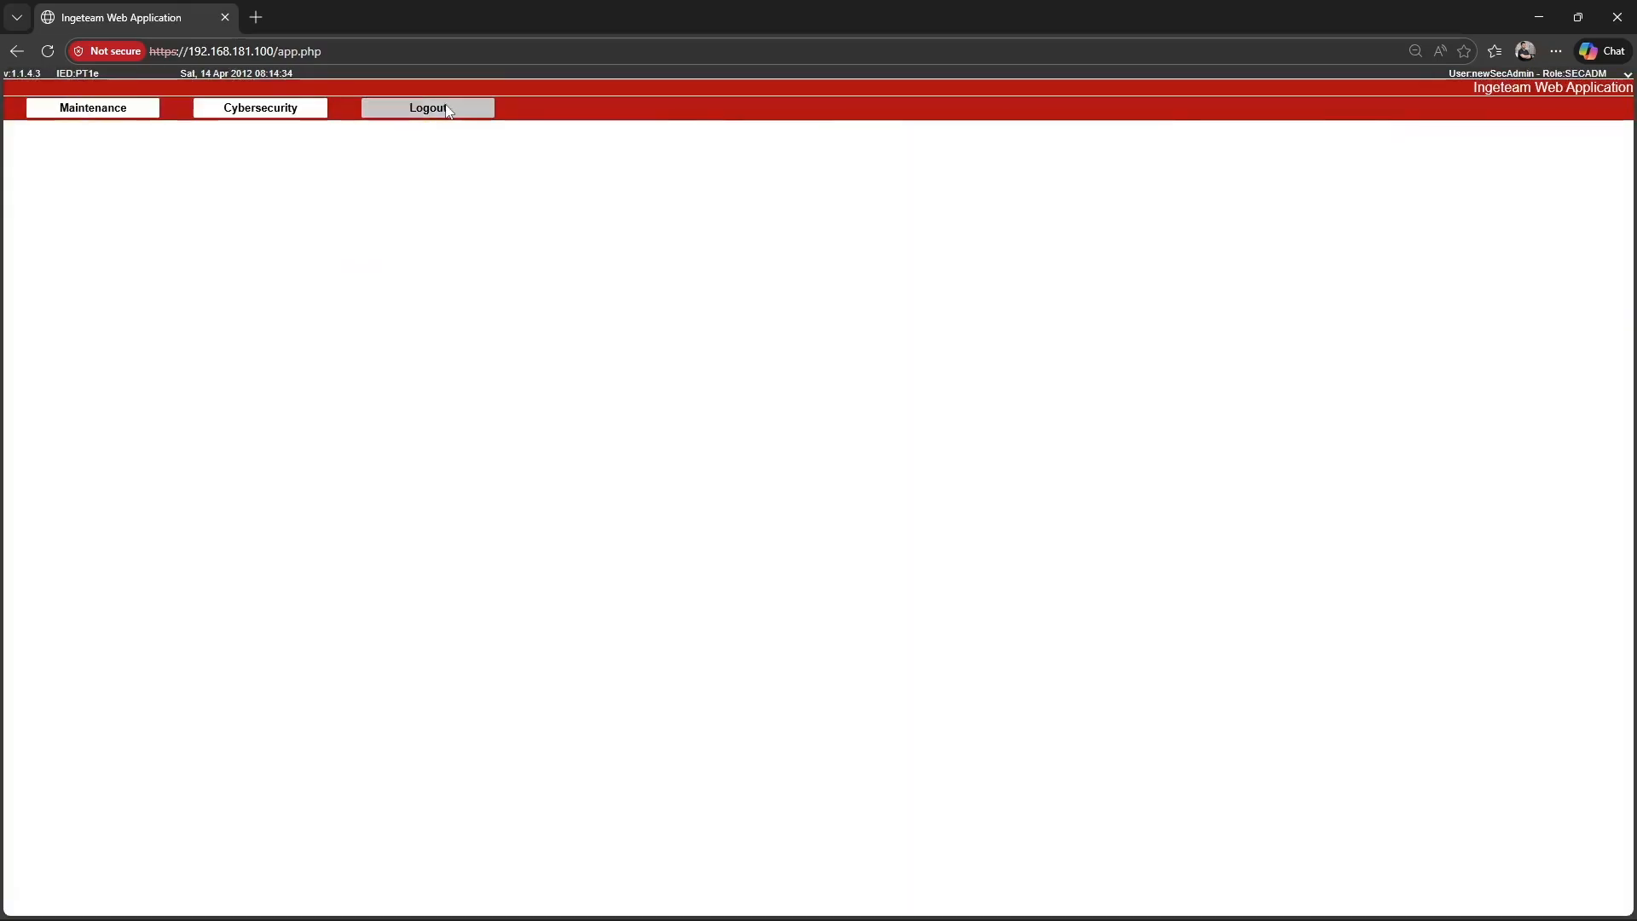
pyautogui.click(242, 204)
pyautogui.write('se')
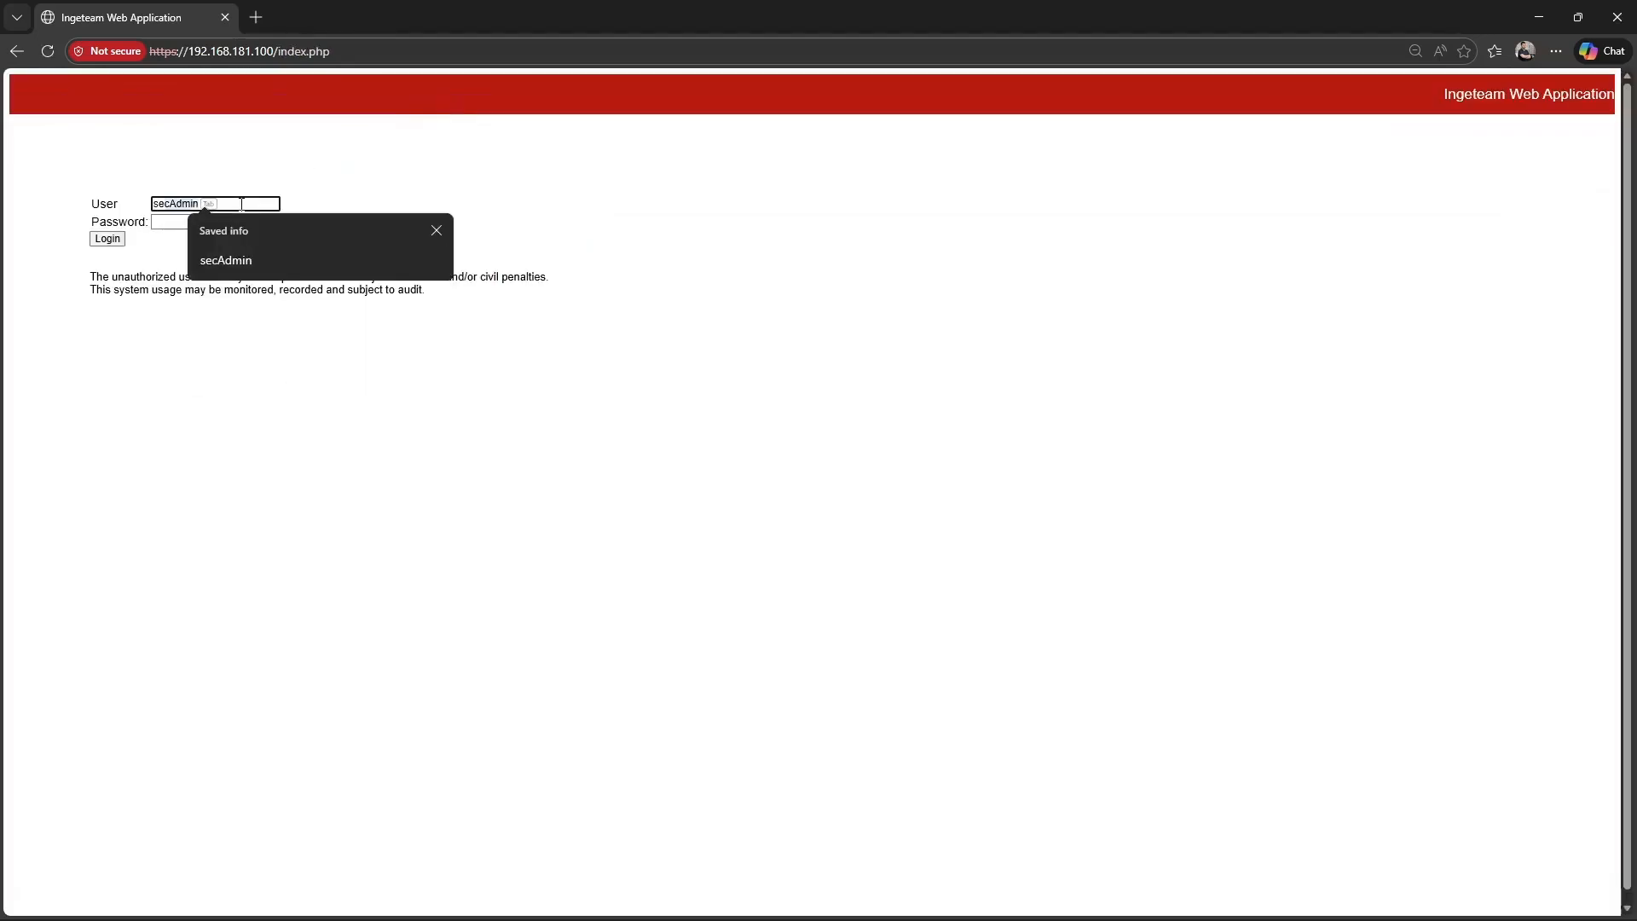
pyautogui.press('Tab')
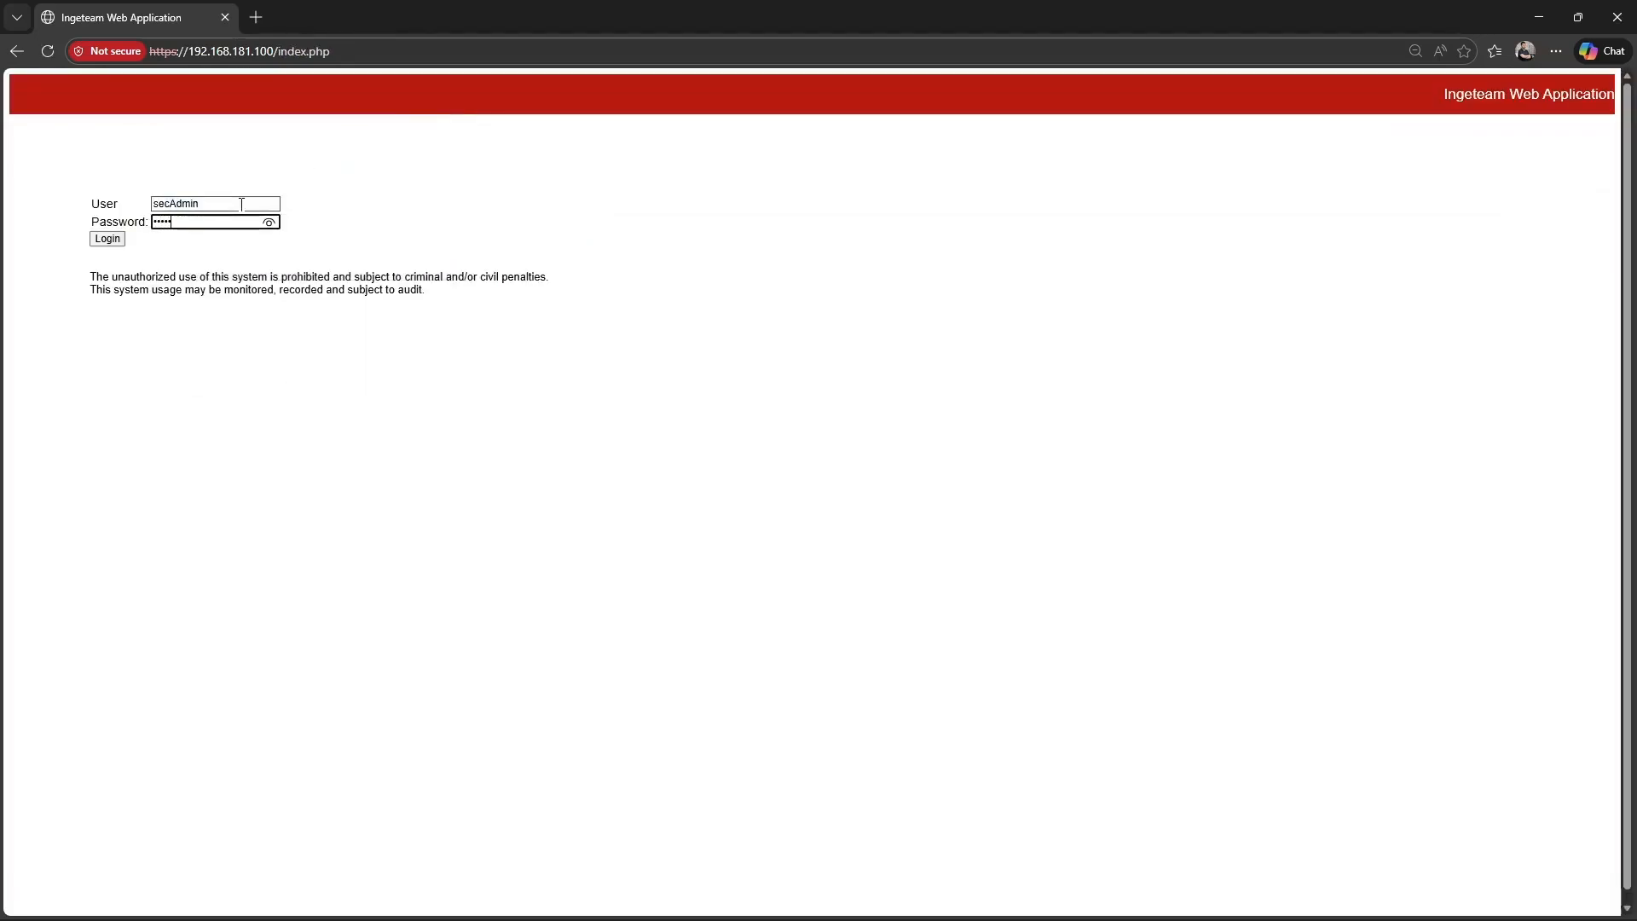
pyautogui.click(120, 241)
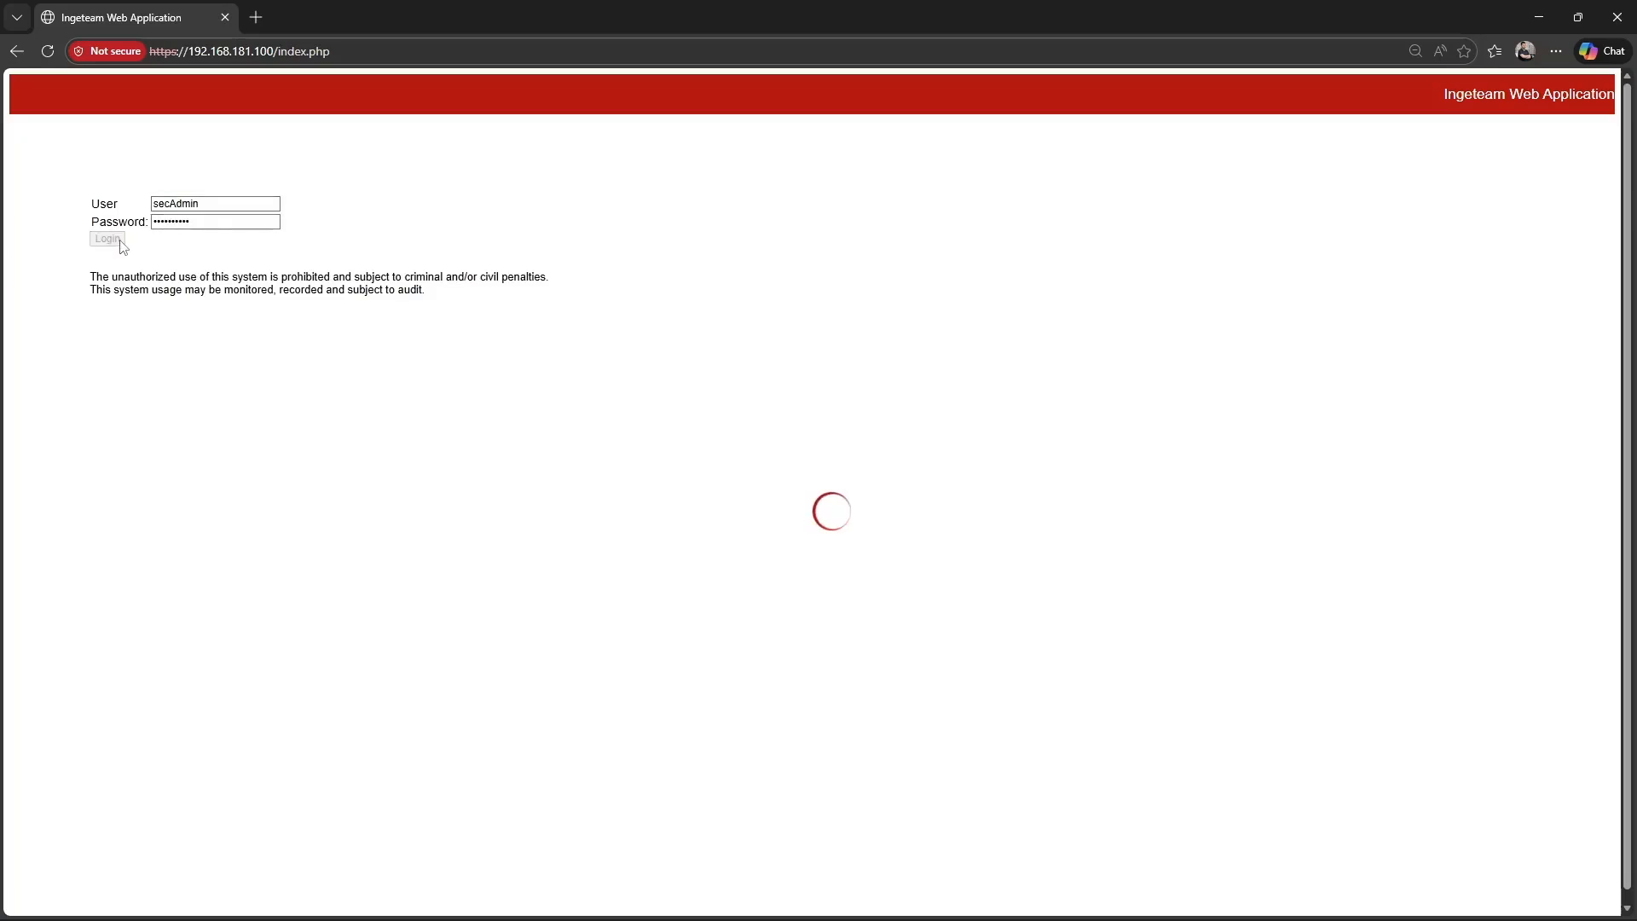
# Select the user name entered on the login form.
pyautogui.click(208, 205)
pyautogui.doubleClick(208, 205)
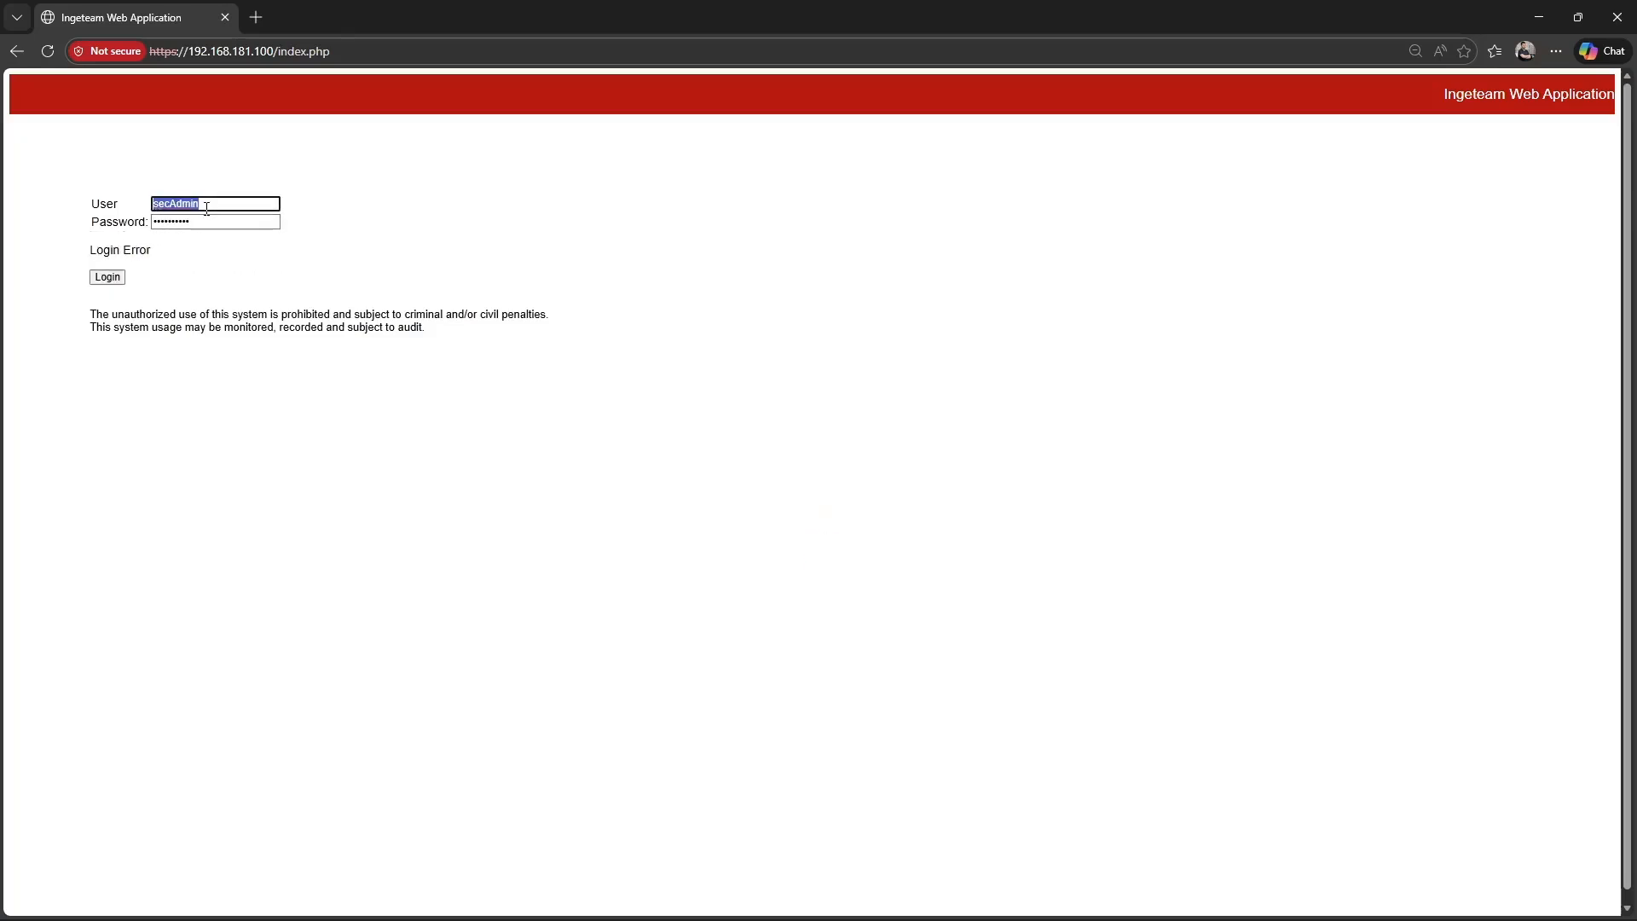